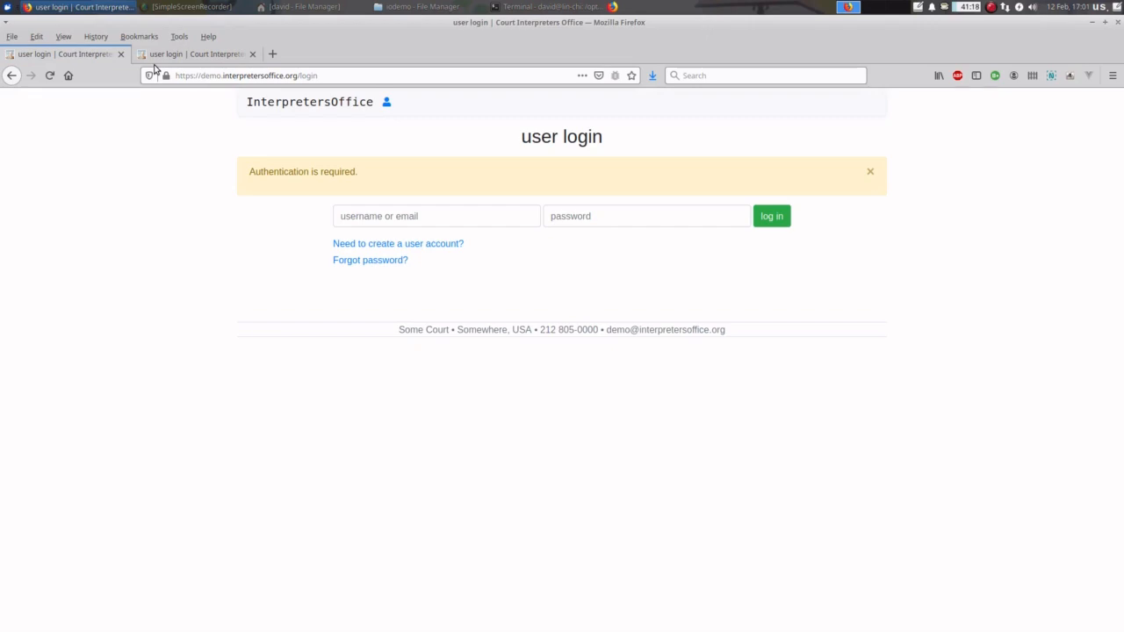
- Log in as admin with the saved credentials and open the Tue 07 Jan 2020 schedule
{"action": "left_click", "coordinate": [369, 224]}
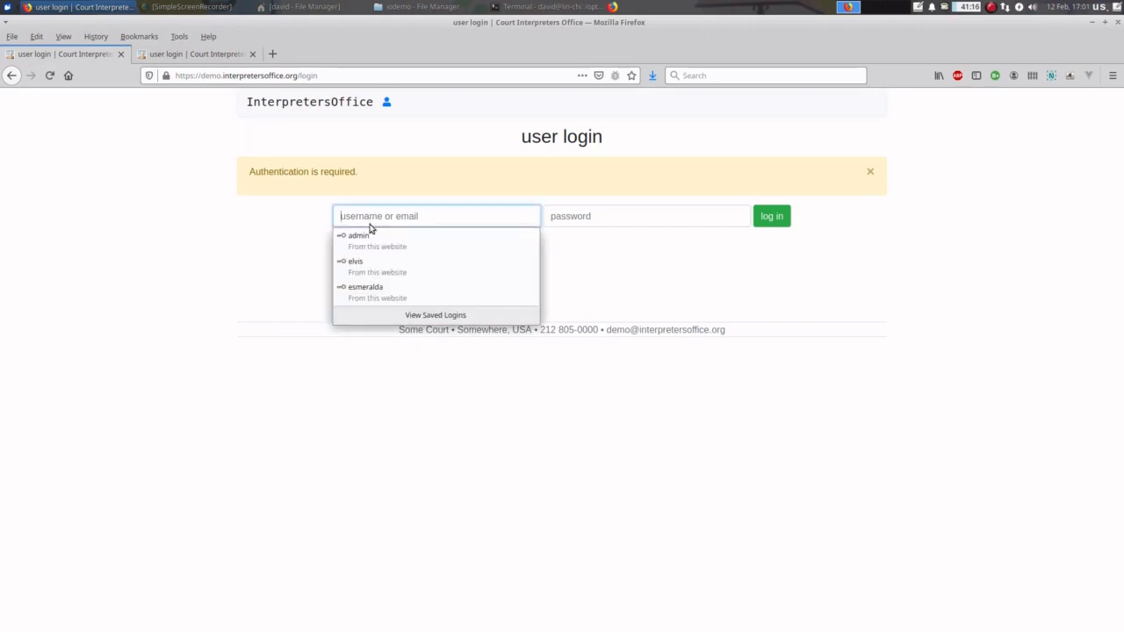
{"action": "type", "text": "admin"}
{"action": "key", "text": "Tab"}
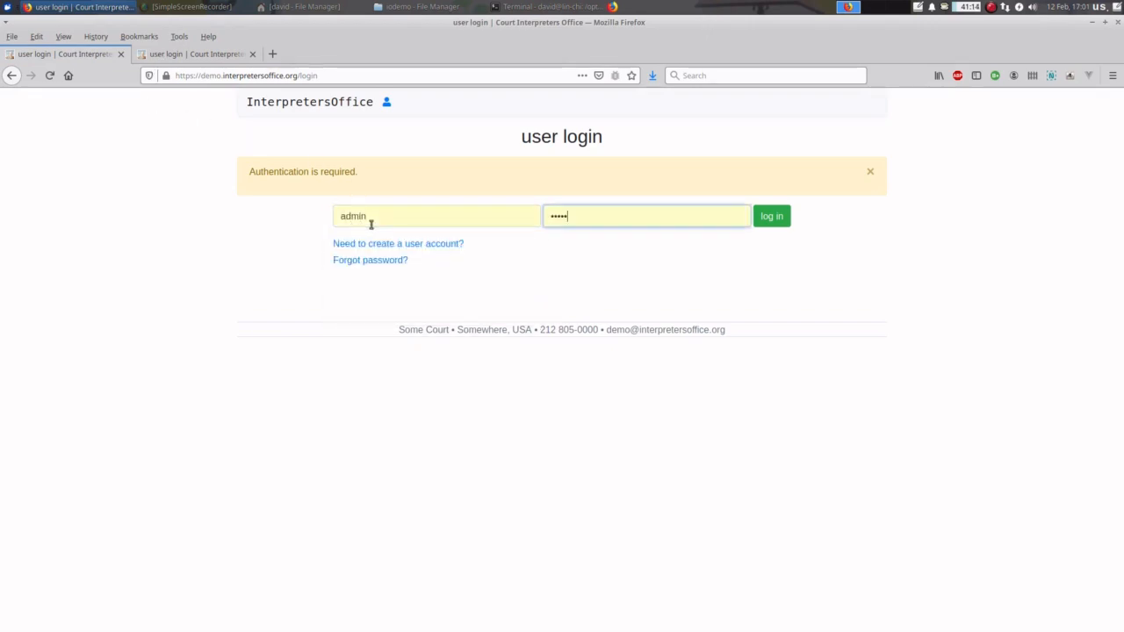
{"action": "key", "text": "Return"}
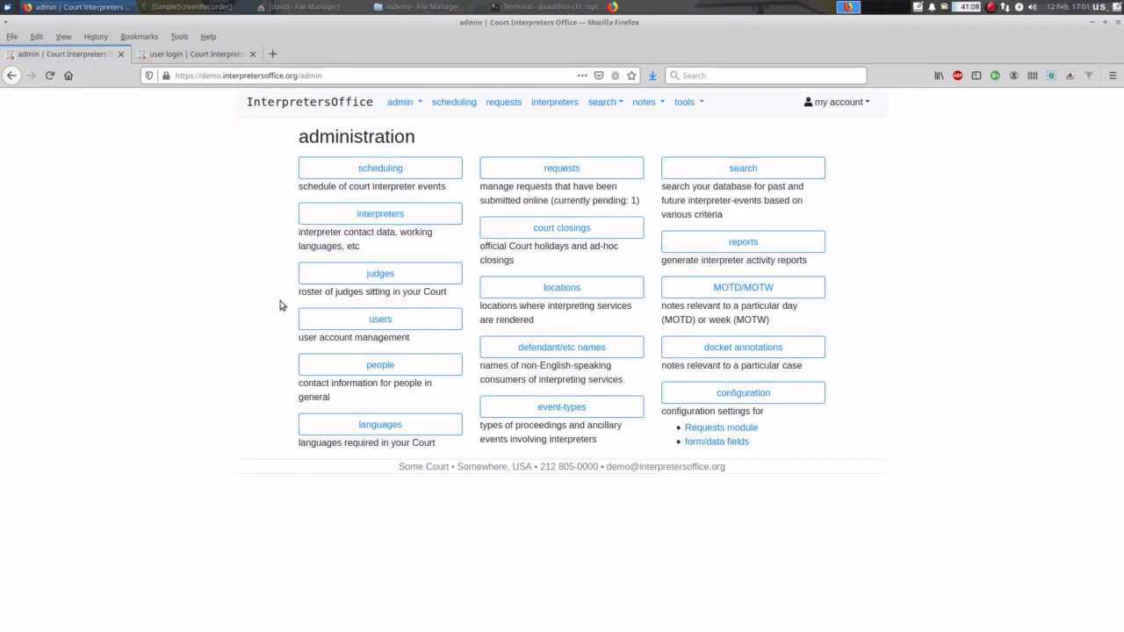
{"action": "left_click", "coordinate": [379, 173]}
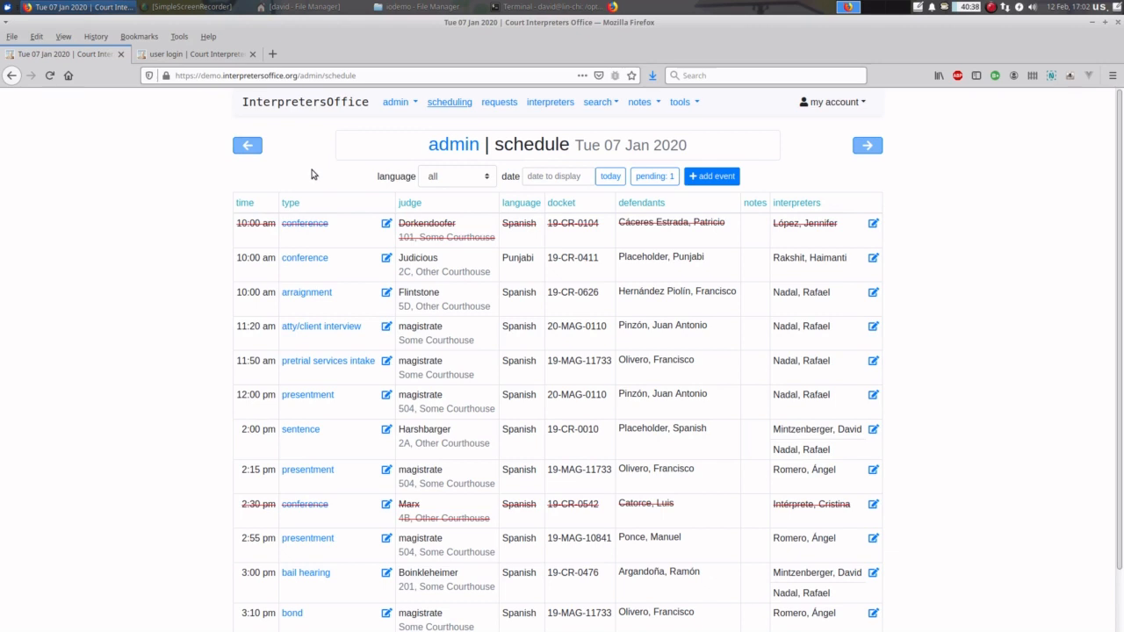
{"action": "left_click", "coordinate": [249, 147]}
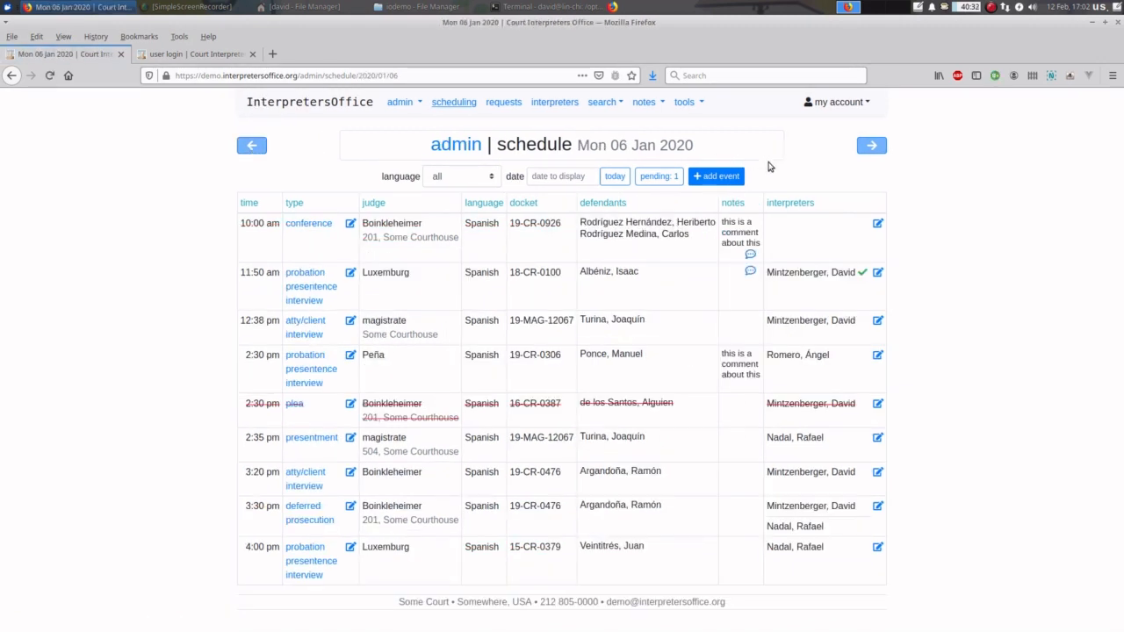
{"action": "left_click", "coordinate": [874, 146]}
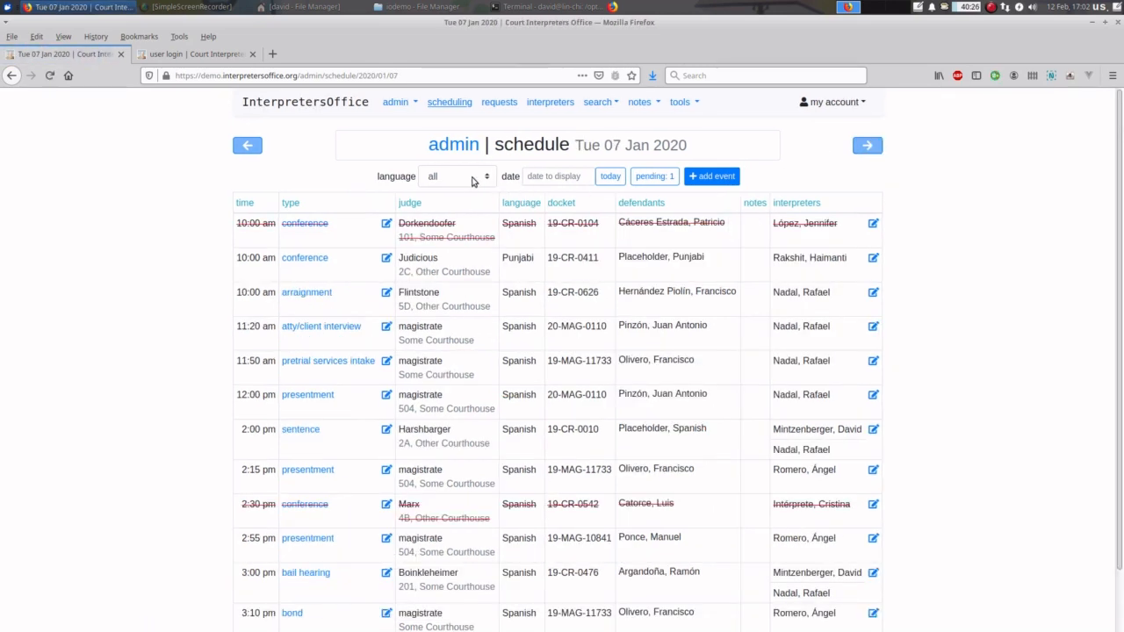
{"action": "left_click", "coordinate": [473, 181]}
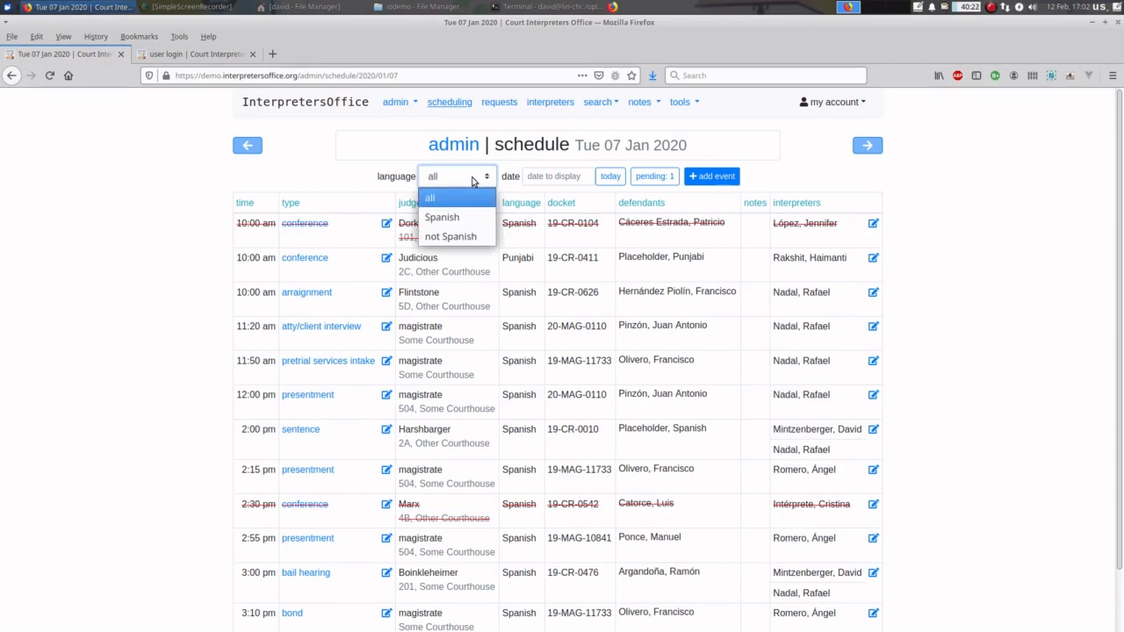
{"action": "left_click", "coordinate": [458, 219]}
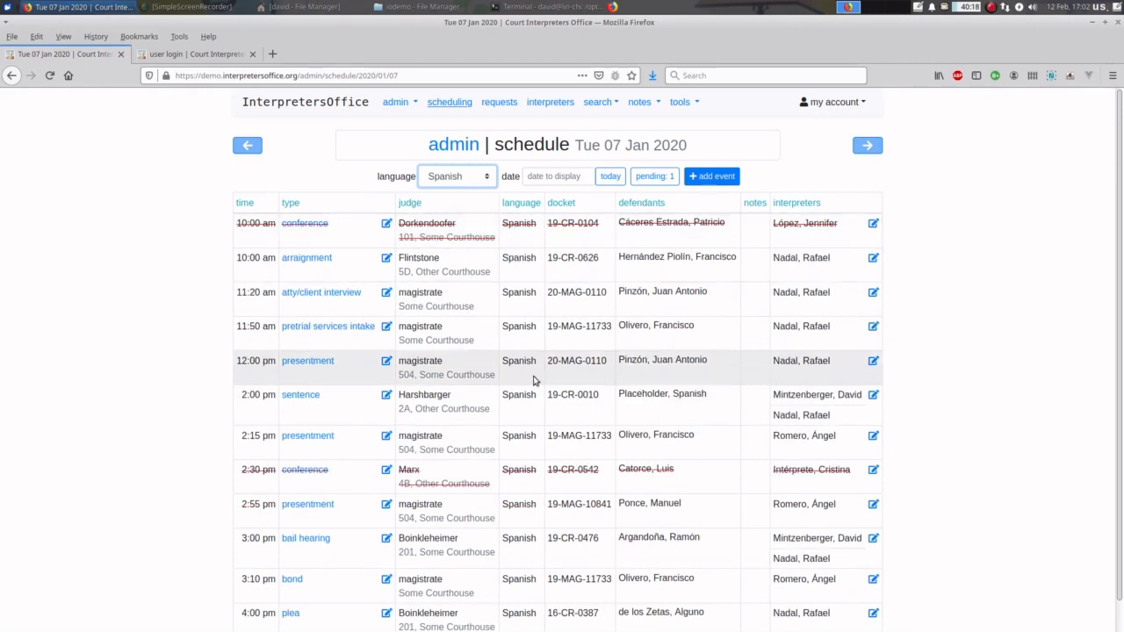
{"action": "left_click", "coordinate": [476, 181]}
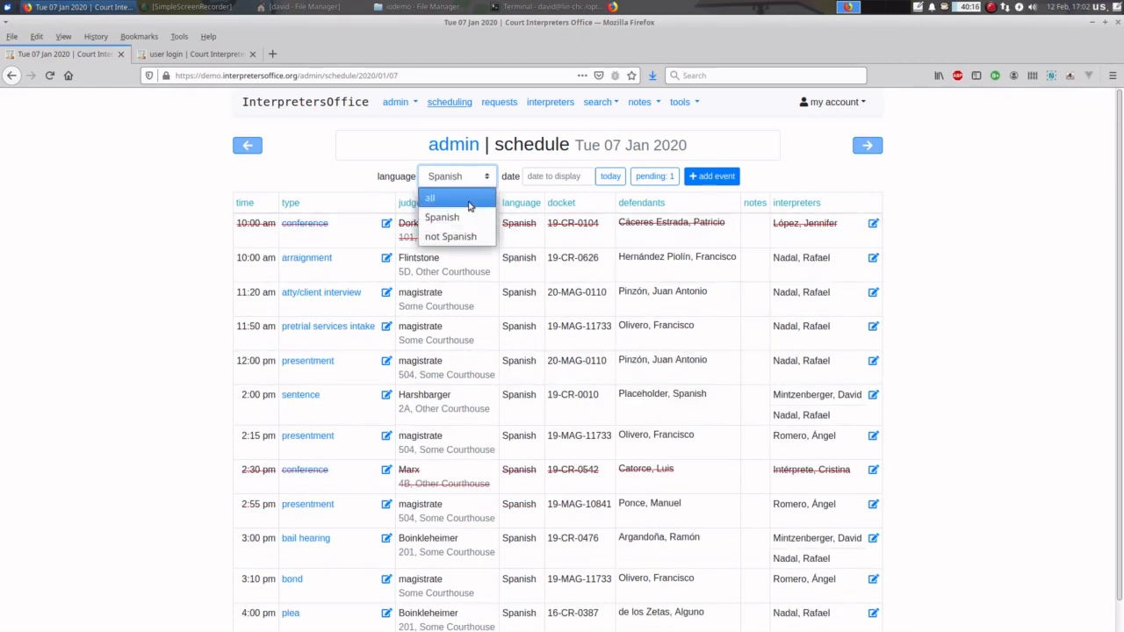
{"action": "left_click", "coordinate": [451, 236]}
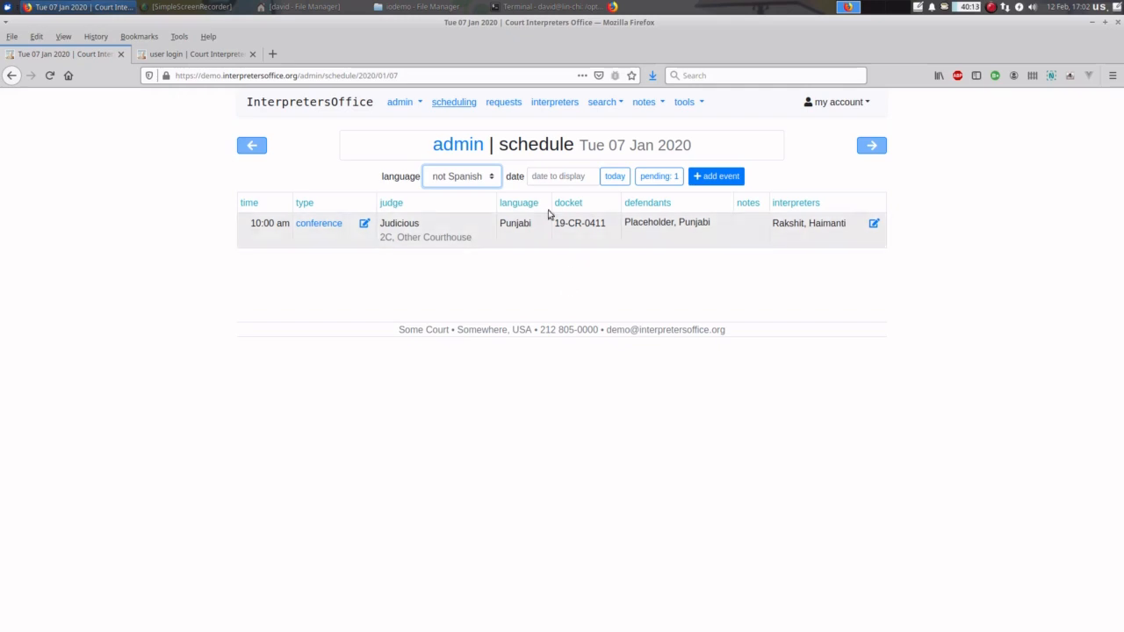
{"action": "left_click", "coordinate": [483, 181]}
{"action": "left_click", "coordinate": [475, 197]}
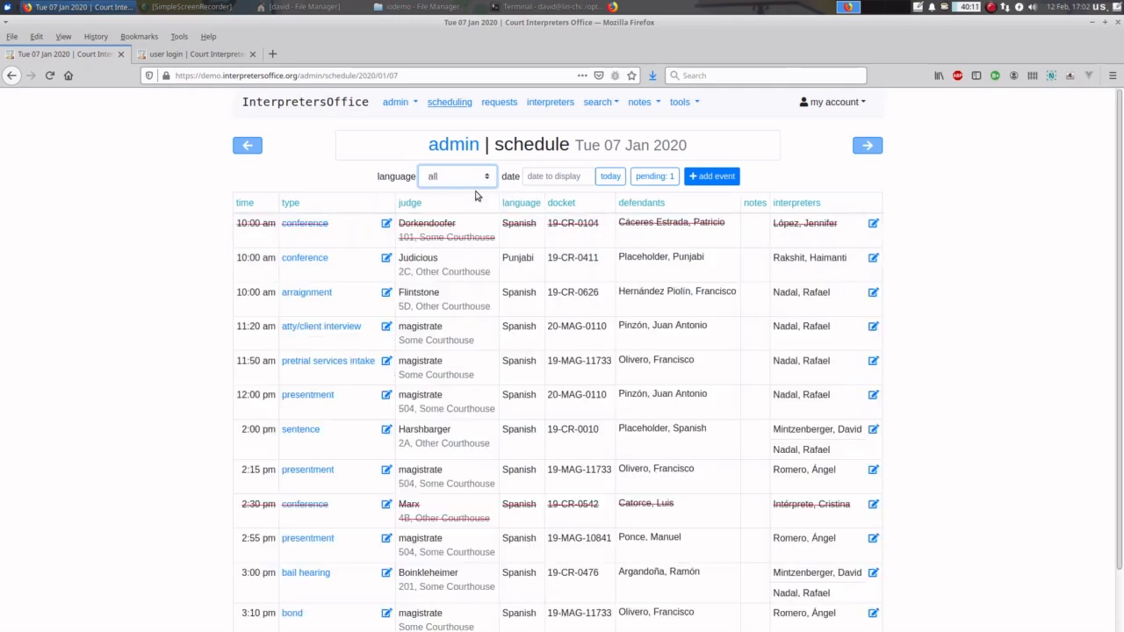
{"action": "left_click", "coordinate": [541, 178]}
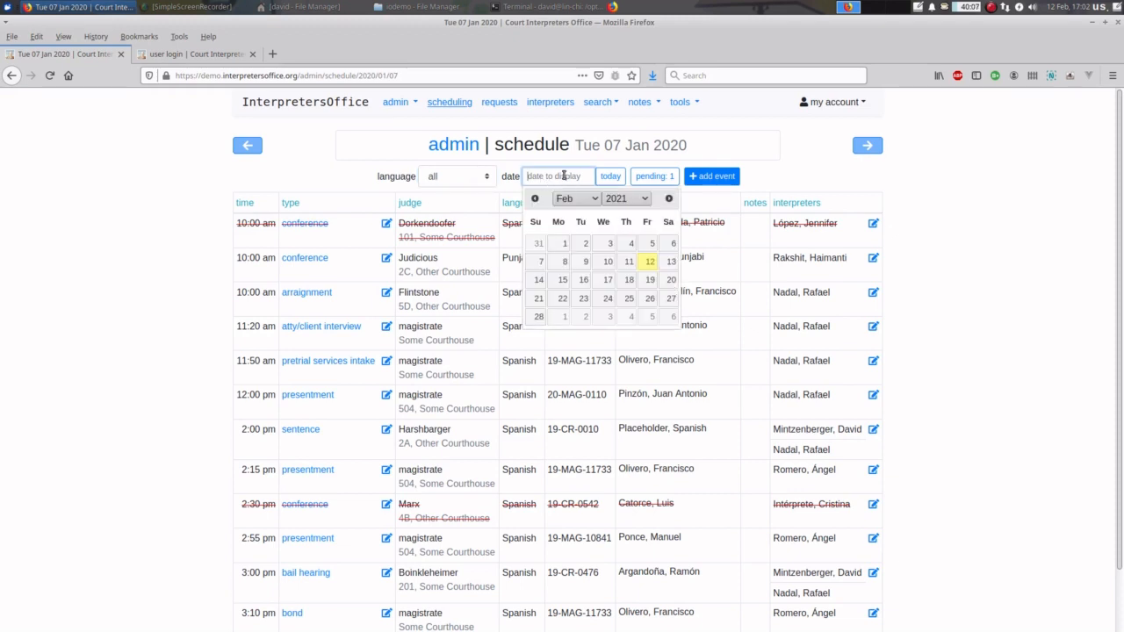
{"action": "left_click", "coordinate": [806, 179]}
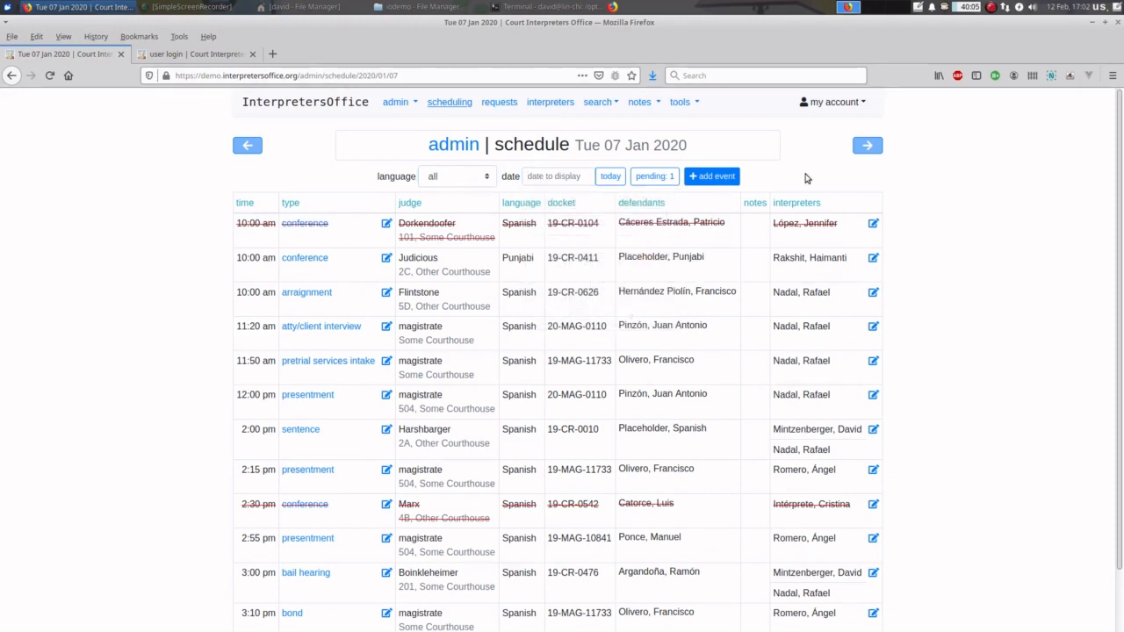
{"action": "left_click", "coordinate": [715, 177]}
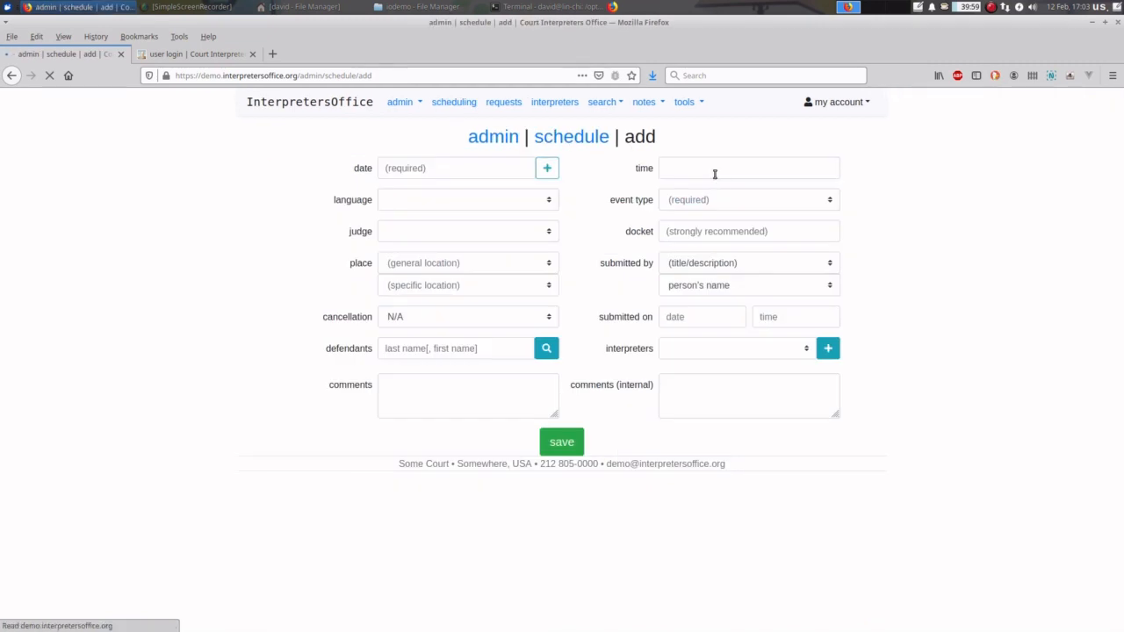
{"action": "left_click", "coordinate": [577, 141]}
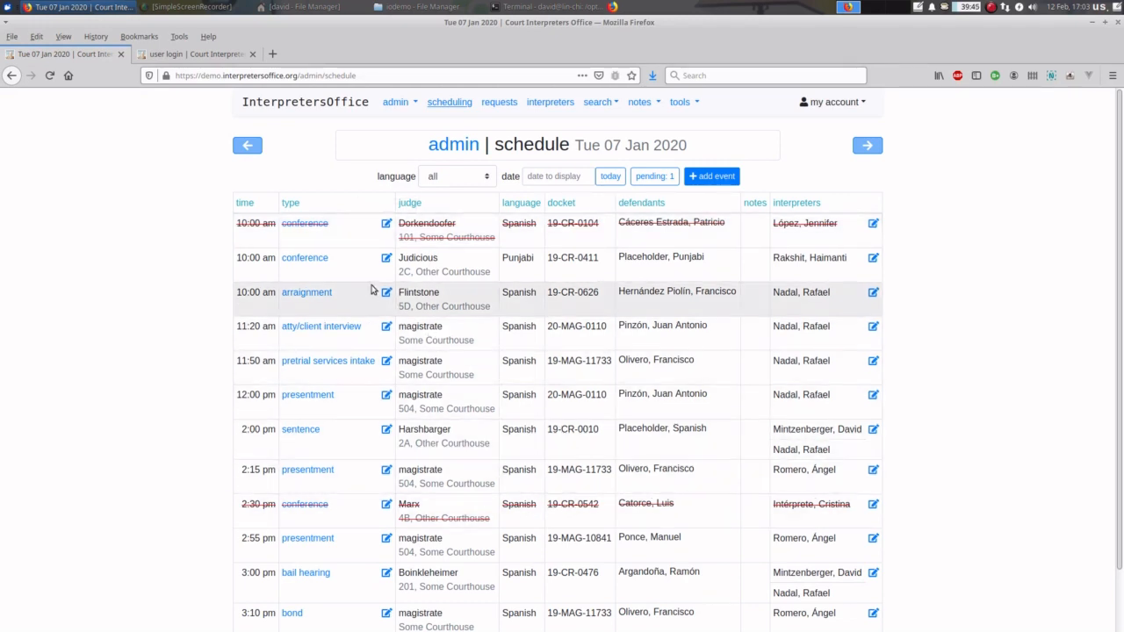
{"action": "left_click", "coordinate": [317, 260]}
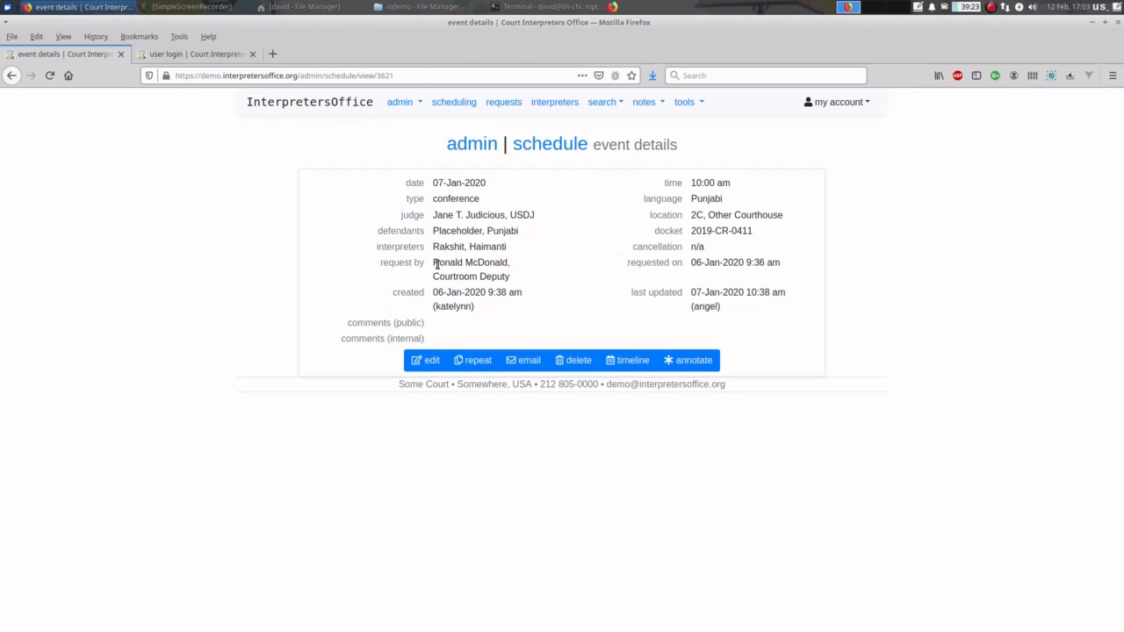
{"action": "left_click", "coordinate": [549, 146]}
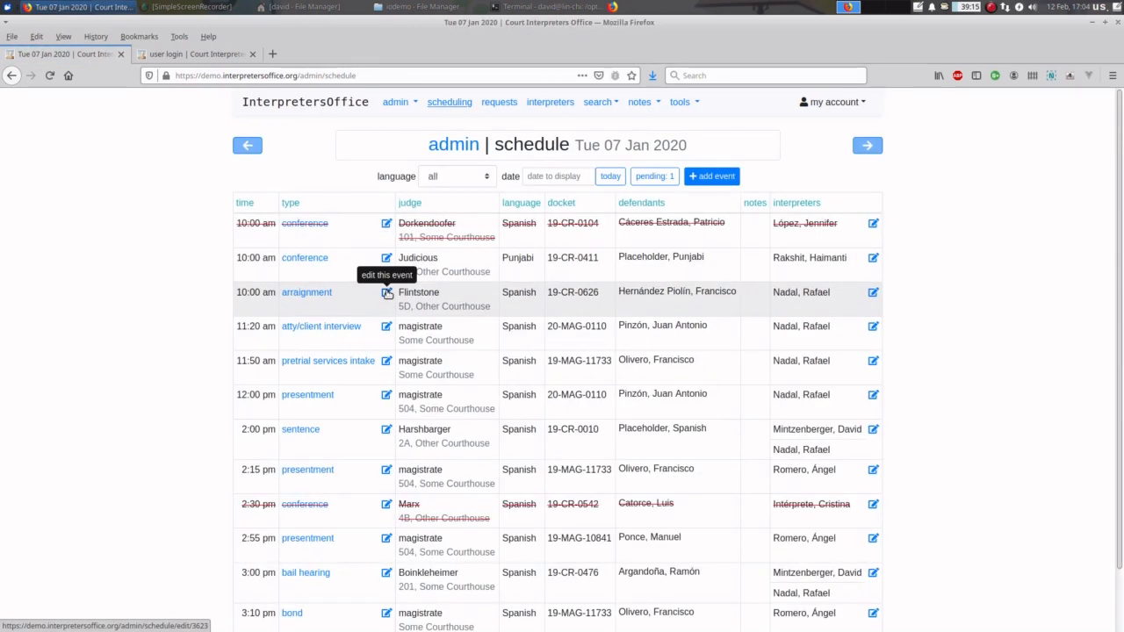
{"action": "left_click", "coordinate": [386, 294]}
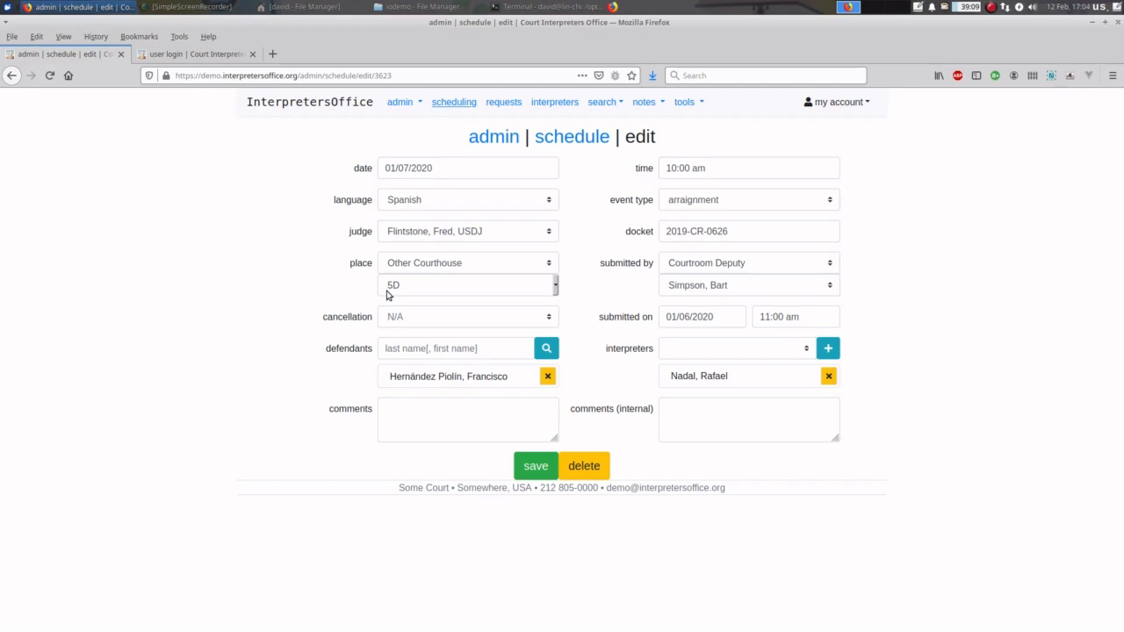
{"action": "left_click", "coordinate": [572, 137]}
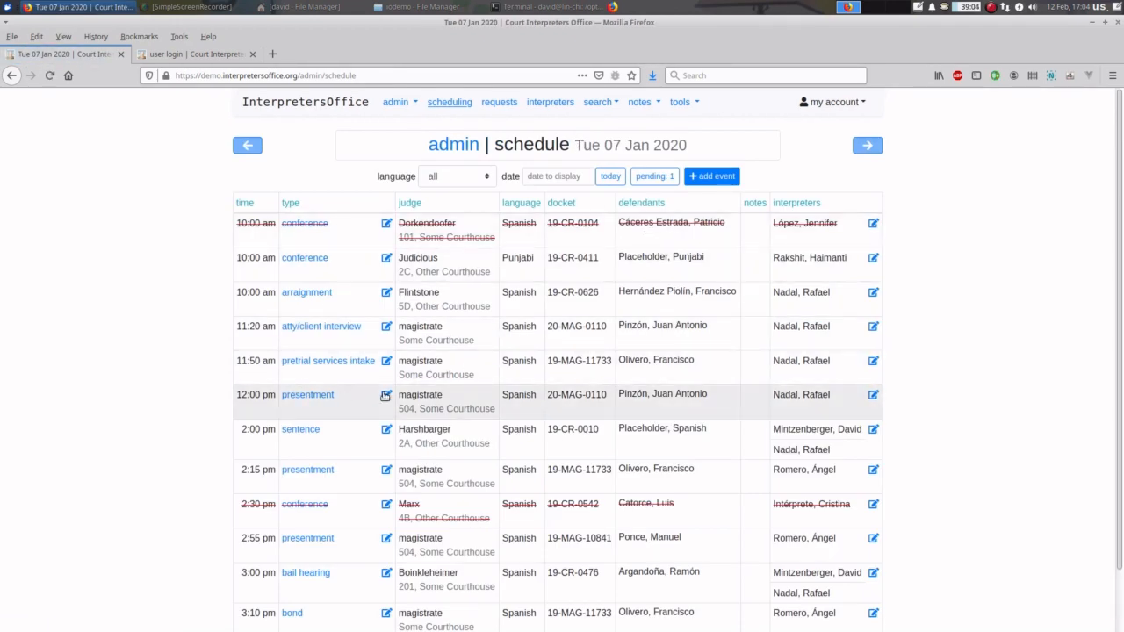
{"action": "left_click", "coordinate": [386, 396]}
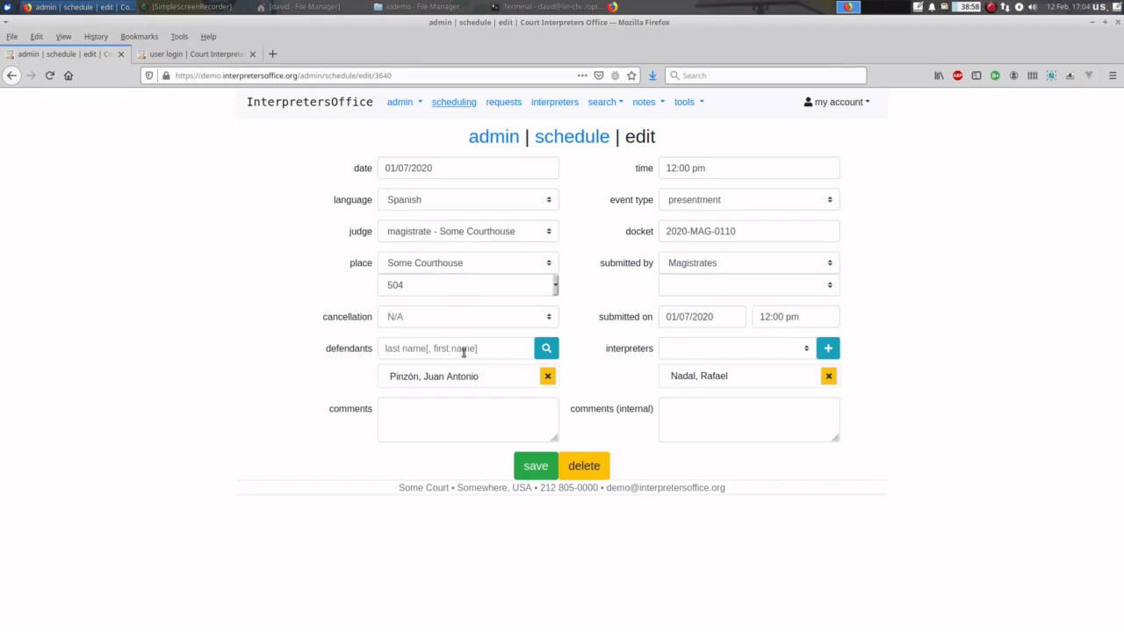
- Add a second interpreter to the 12:00 pm presentment, save it, and return to the schedule
{"action": "left_click", "coordinate": [743, 350]}
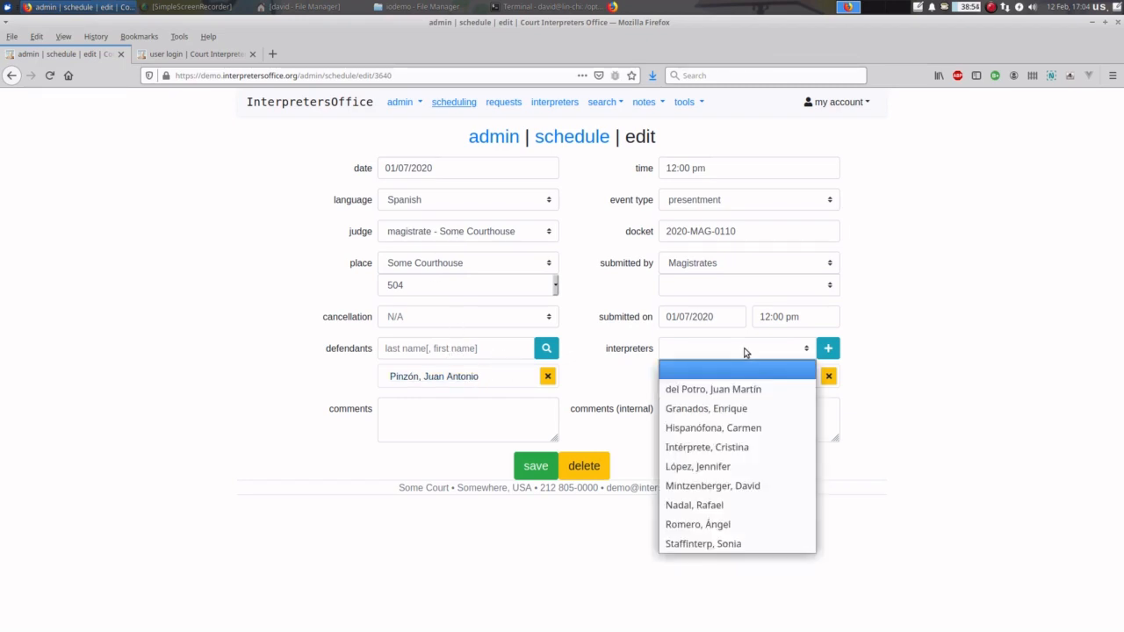
{"action": "left_click", "coordinate": [747, 408]}
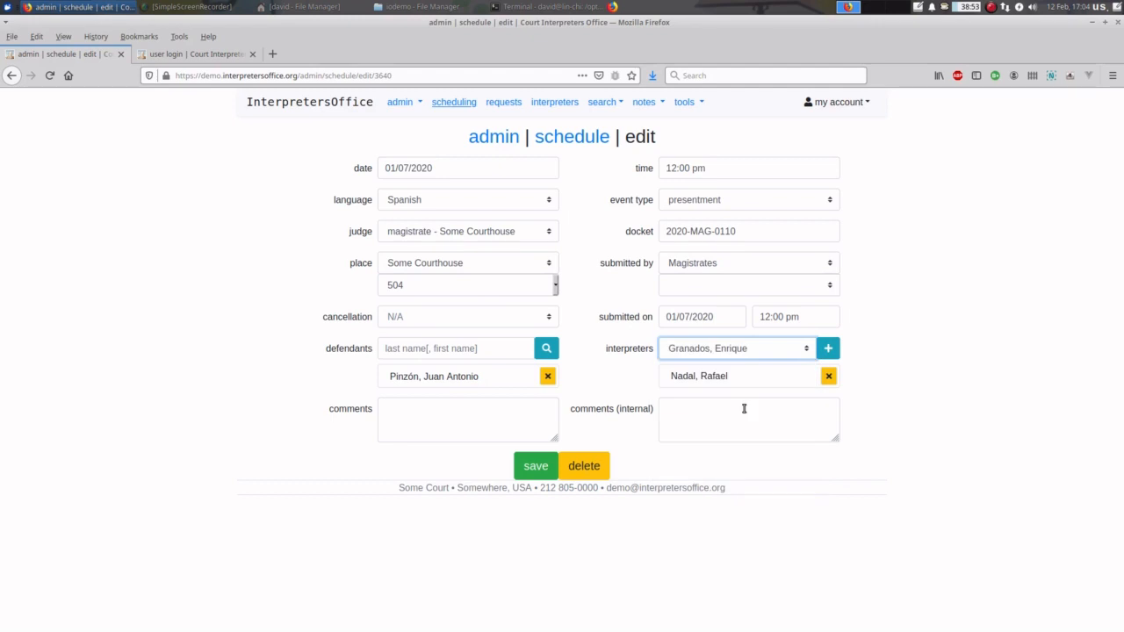
{"action": "left_click", "coordinate": [830, 353]}
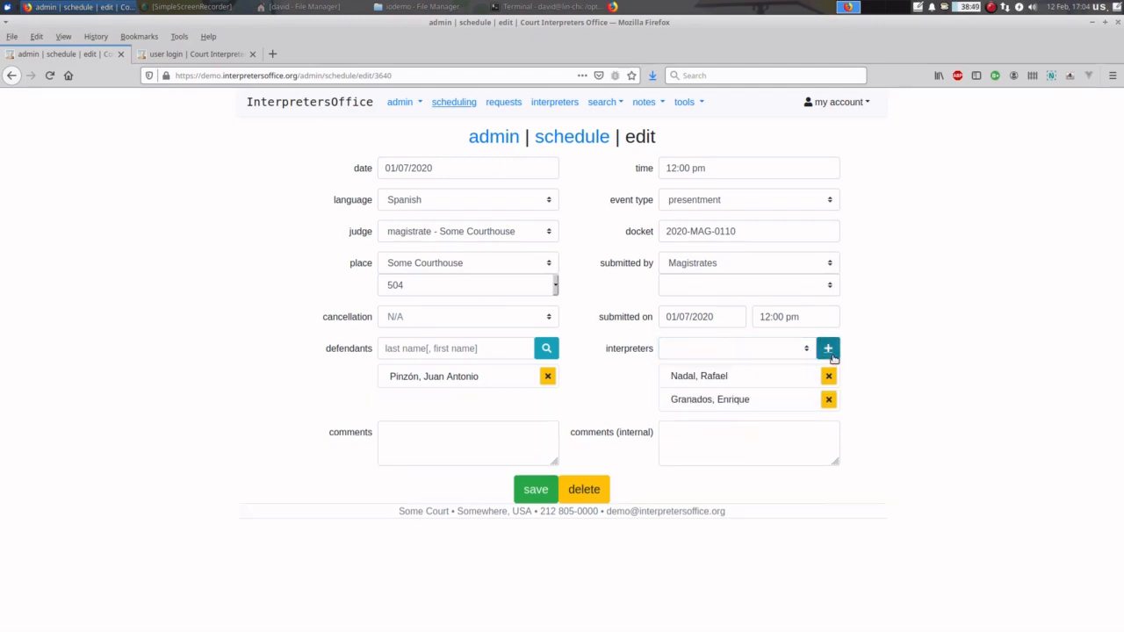
{"action": "left_click", "coordinate": [538, 490]}
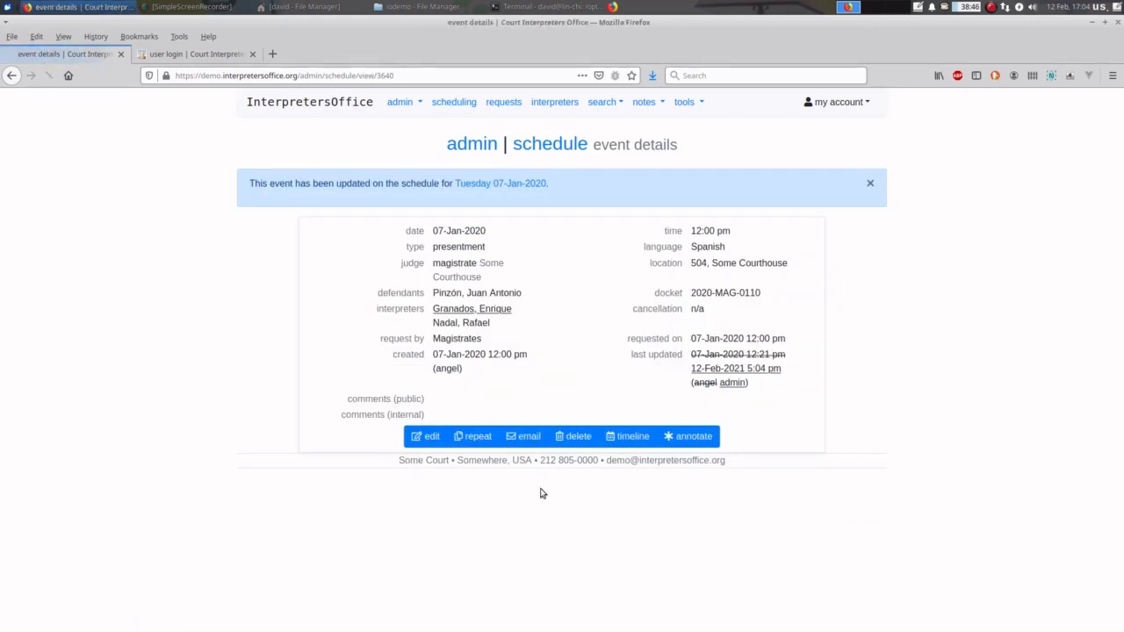
{"action": "left_click", "coordinate": [564, 143]}
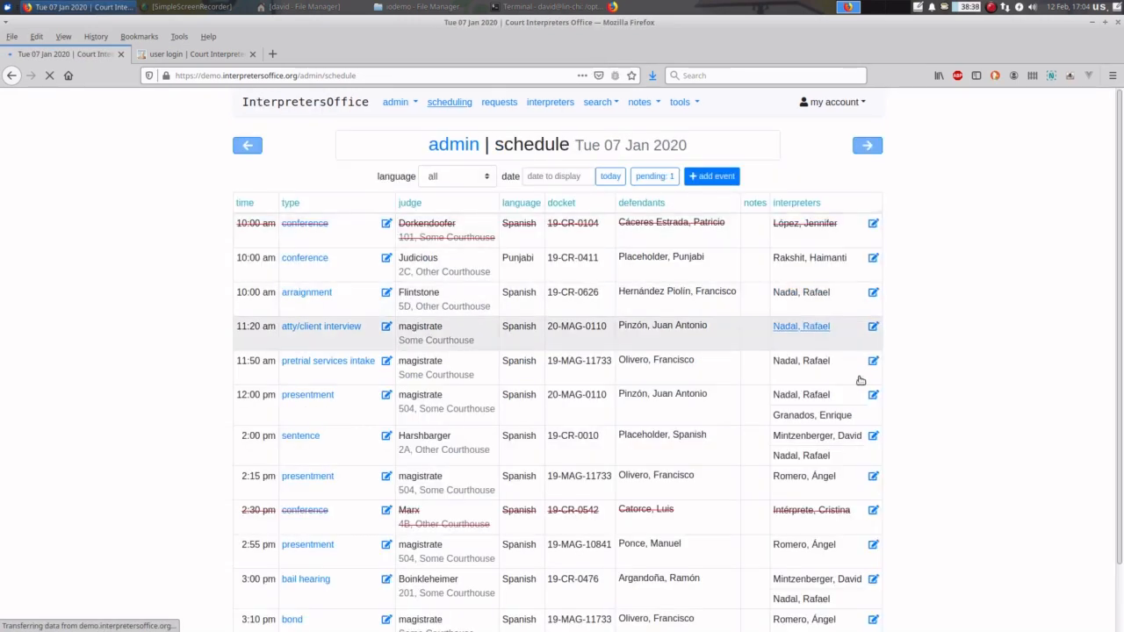
- Replace the 11:20 am attorney/client interview's interpreter with a different one and save
{"action": "left_click", "coordinate": [874, 327]}
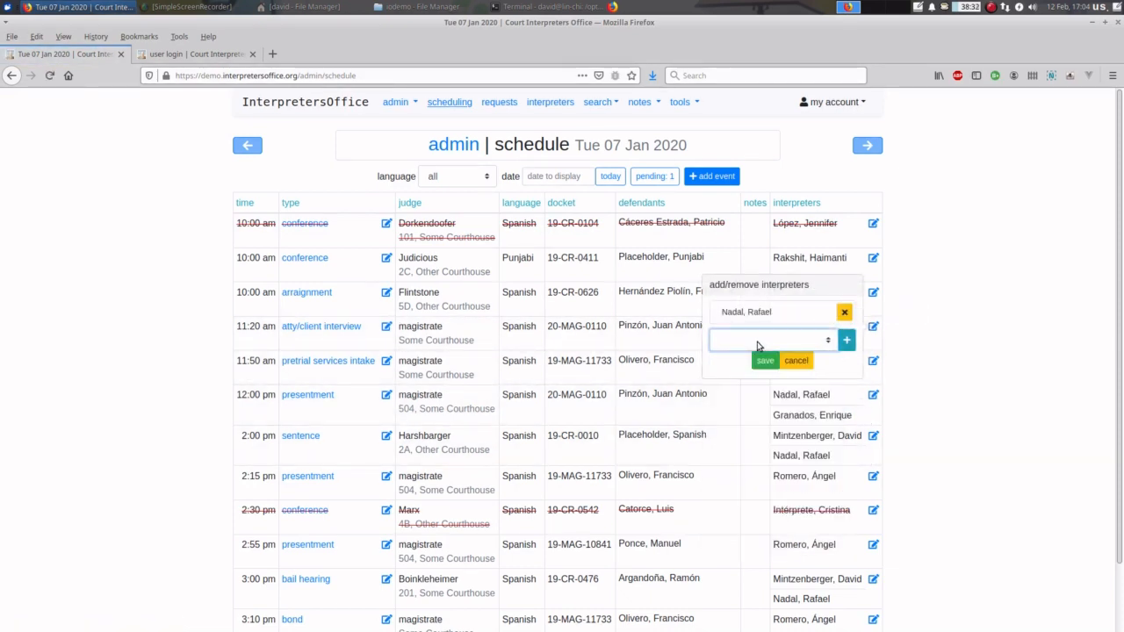
{"action": "left_click", "coordinate": [757, 341]}
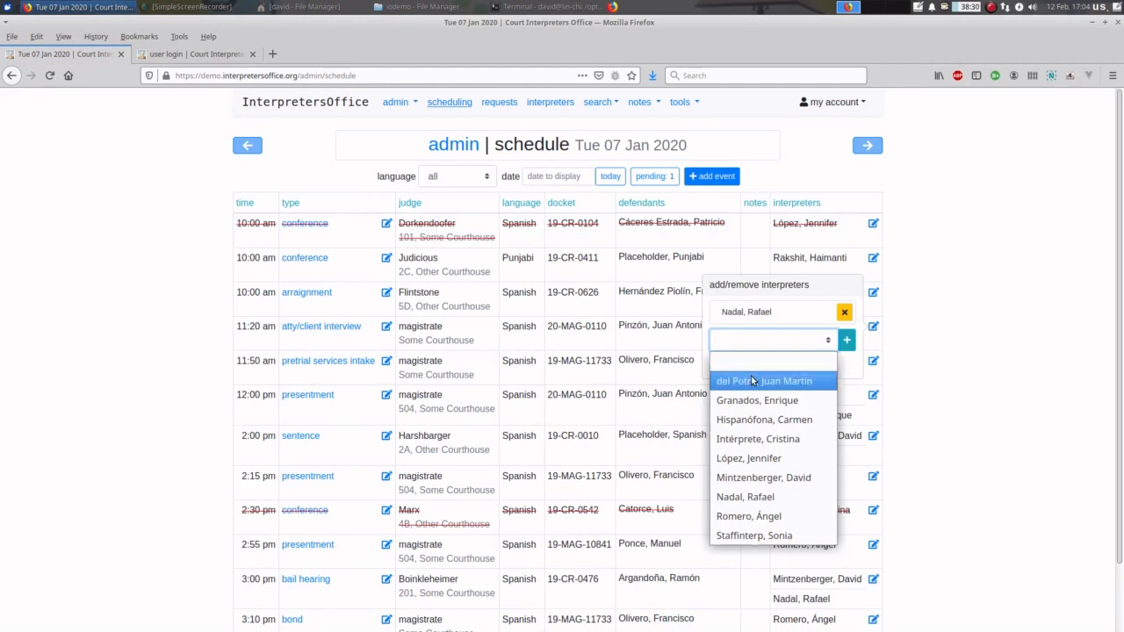
{"action": "left_click", "coordinate": [754, 381]}
{"action": "left_click", "coordinate": [847, 340]}
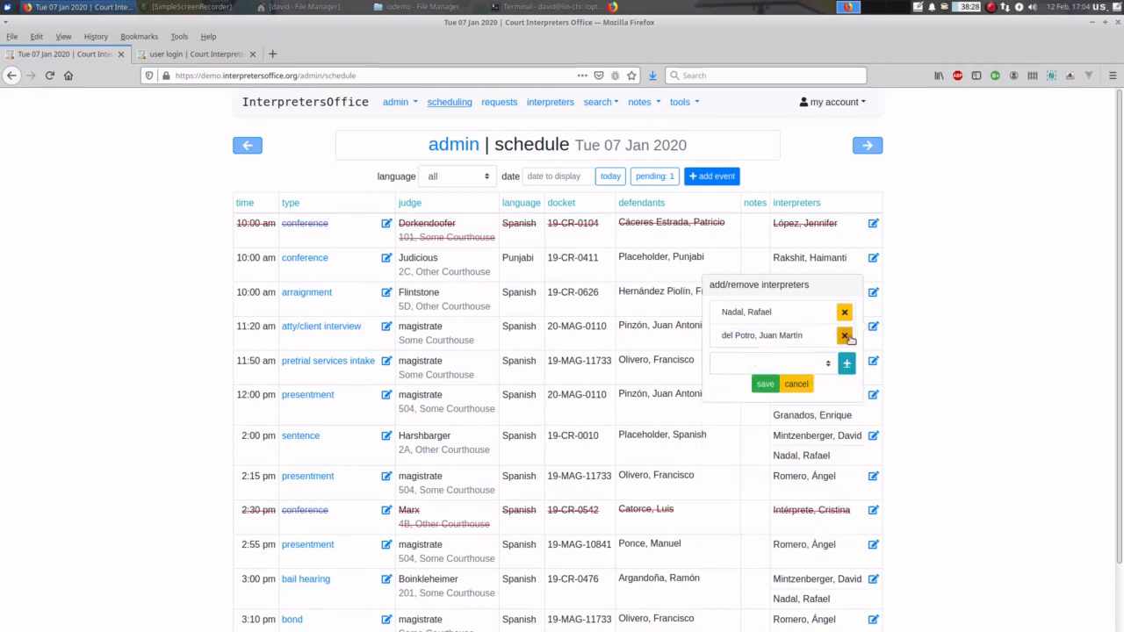
{"action": "left_click", "coordinate": [844, 310]}
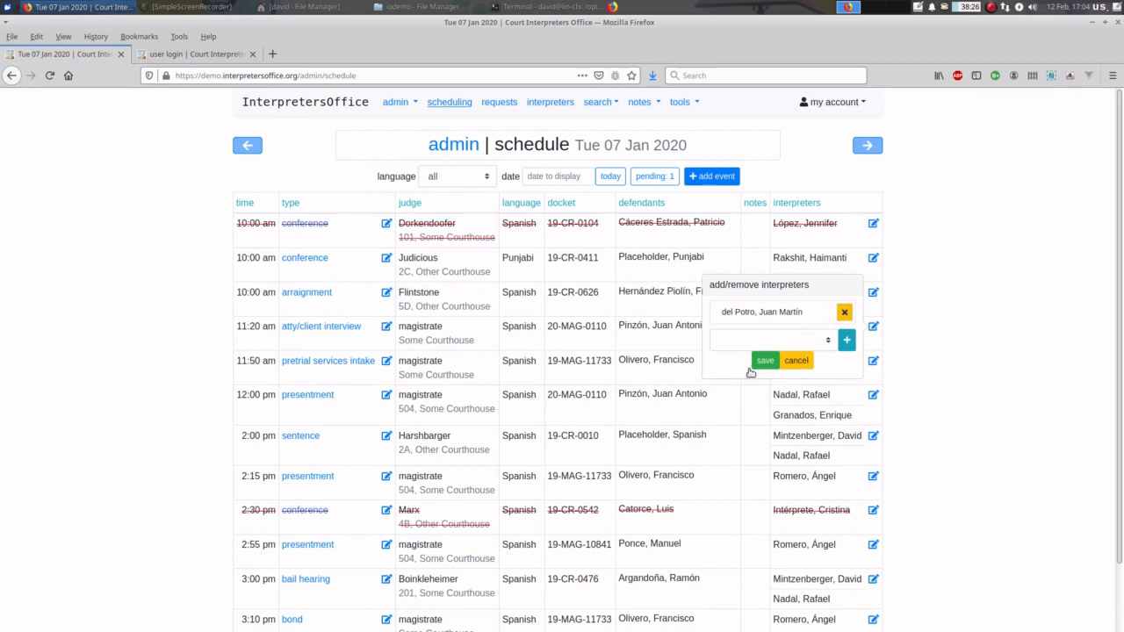
{"action": "left_click", "coordinate": [762, 362]}
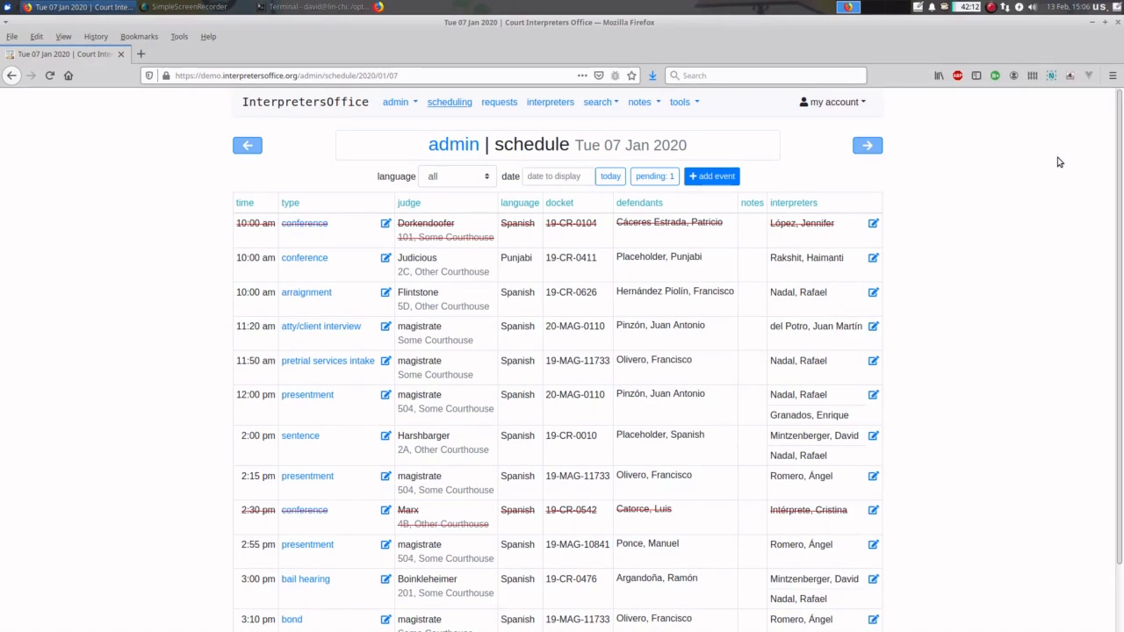
- Show the Tue 07 Jan 2020 message of the day, then move and enlarge its panel
{"action": "left_click", "coordinate": [641, 102]}
{"action": "left_click", "coordinate": [669, 158]}
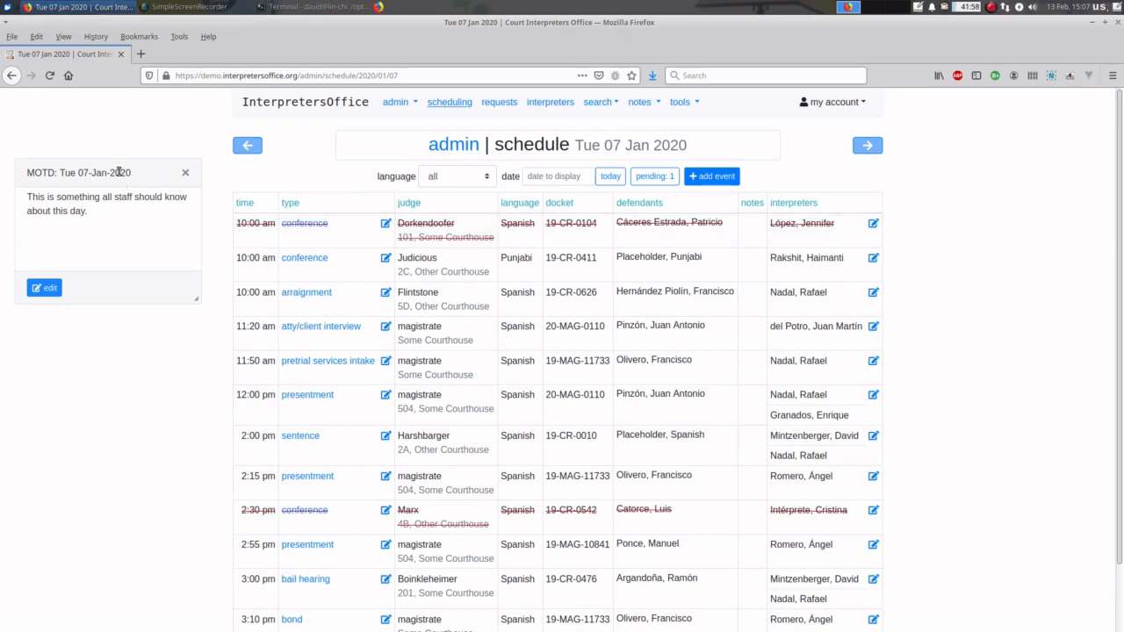
{"action": "left_click_drag", "start_coordinate": [120, 170], "coordinate": [197, 153]}
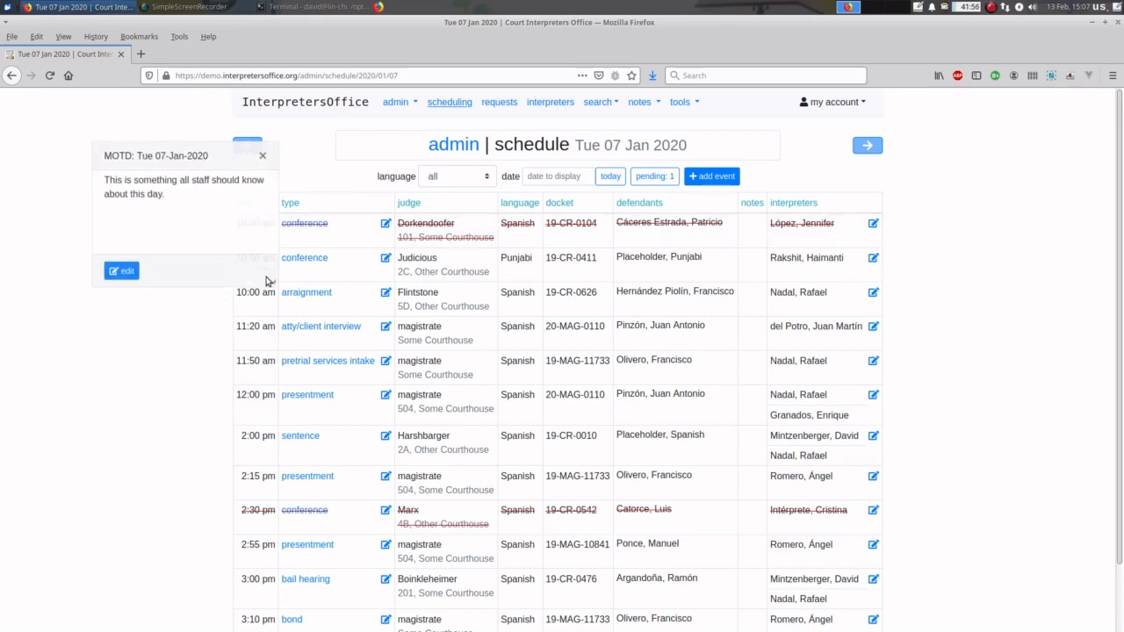
{"action": "left_click_drag", "start_coordinate": [267, 279], "coordinate": [350, 293]}
{"action": "left_click_drag", "start_coordinate": [200, 159], "coordinate": [853, 201]}
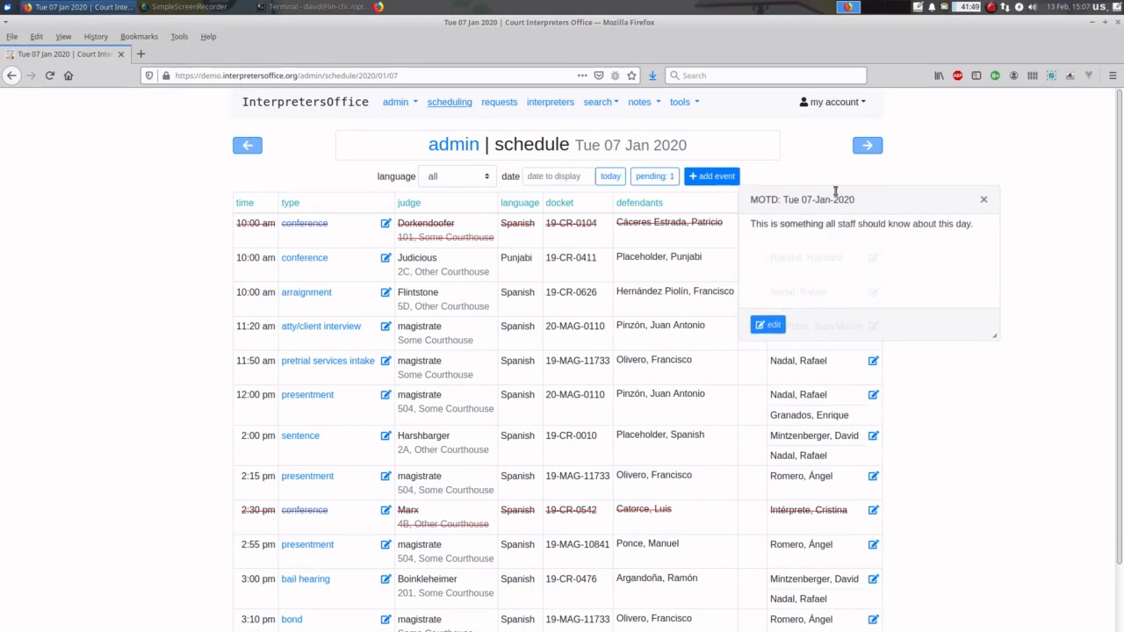
- Step back to Fri 03 Jan, forward to Wed 08 Jan 2020, and close that day's message
{"action": "left_click", "coordinate": [245, 147]}
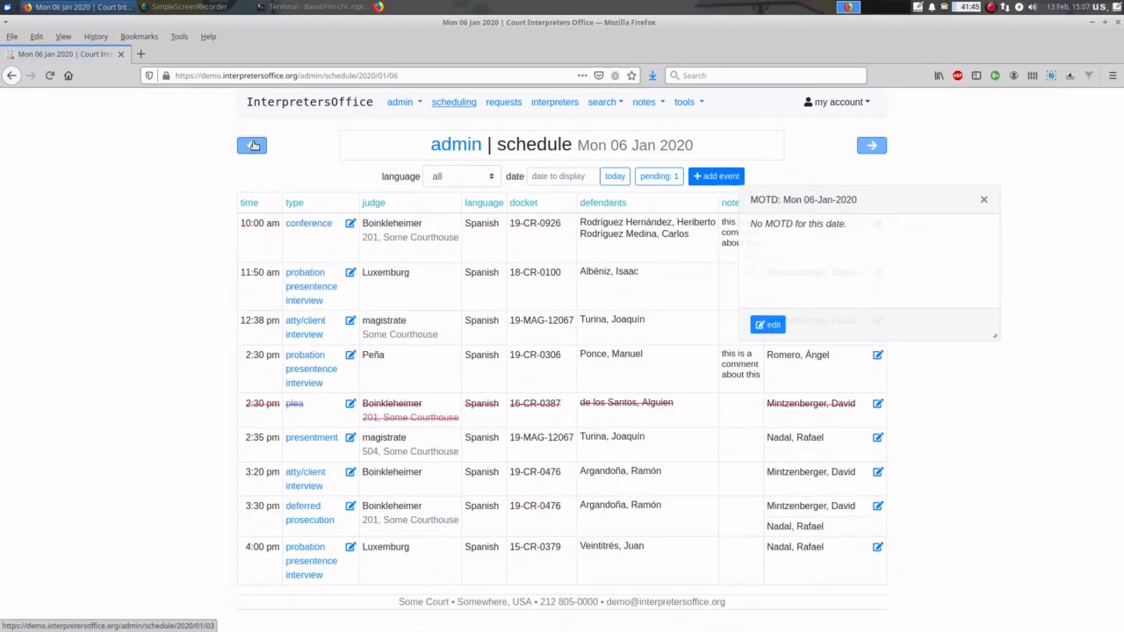
{"action": "left_click", "coordinate": [246, 146]}
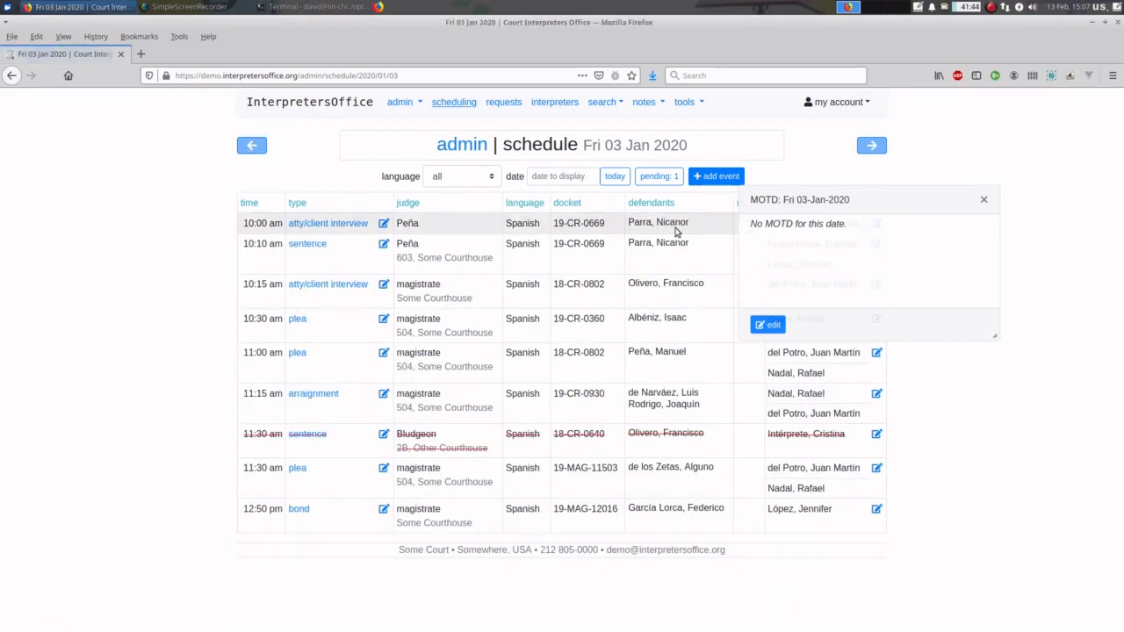
{"action": "left_click_drag", "start_coordinate": [856, 206], "coordinate": [181, 183]}
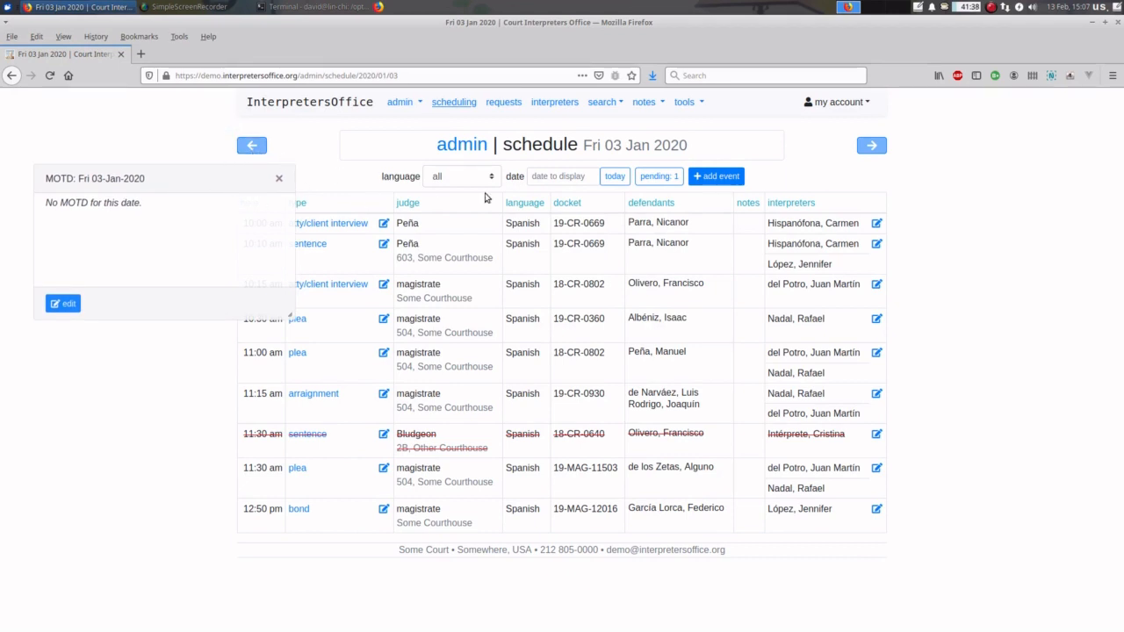
{"action": "left_click", "coordinate": [872, 146]}
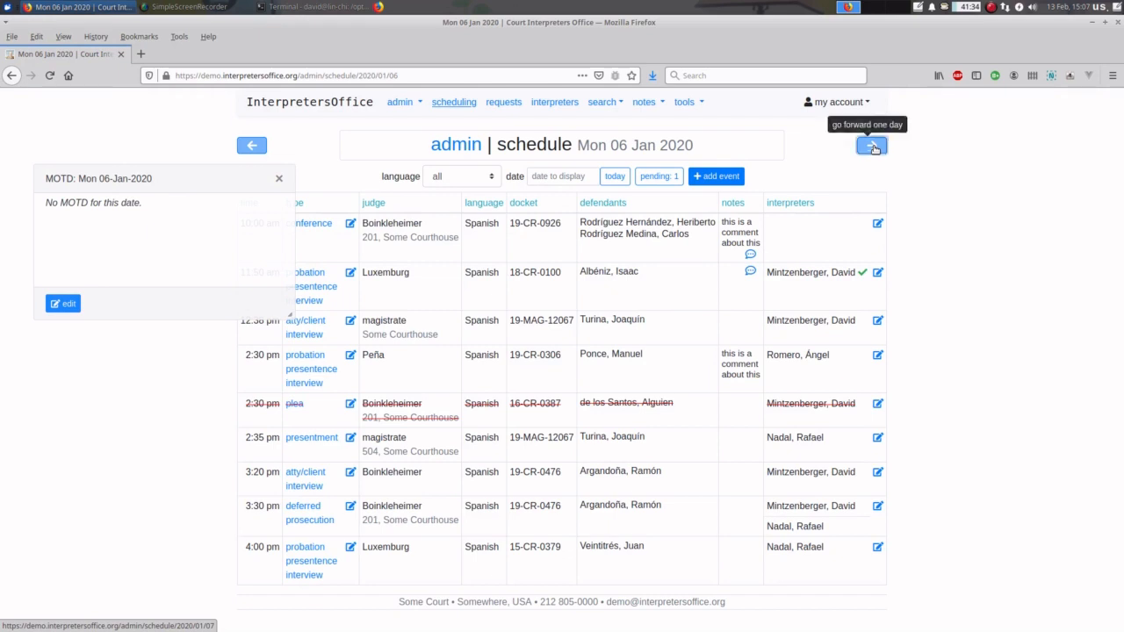
{"action": "left_click", "coordinate": [873, 146]}
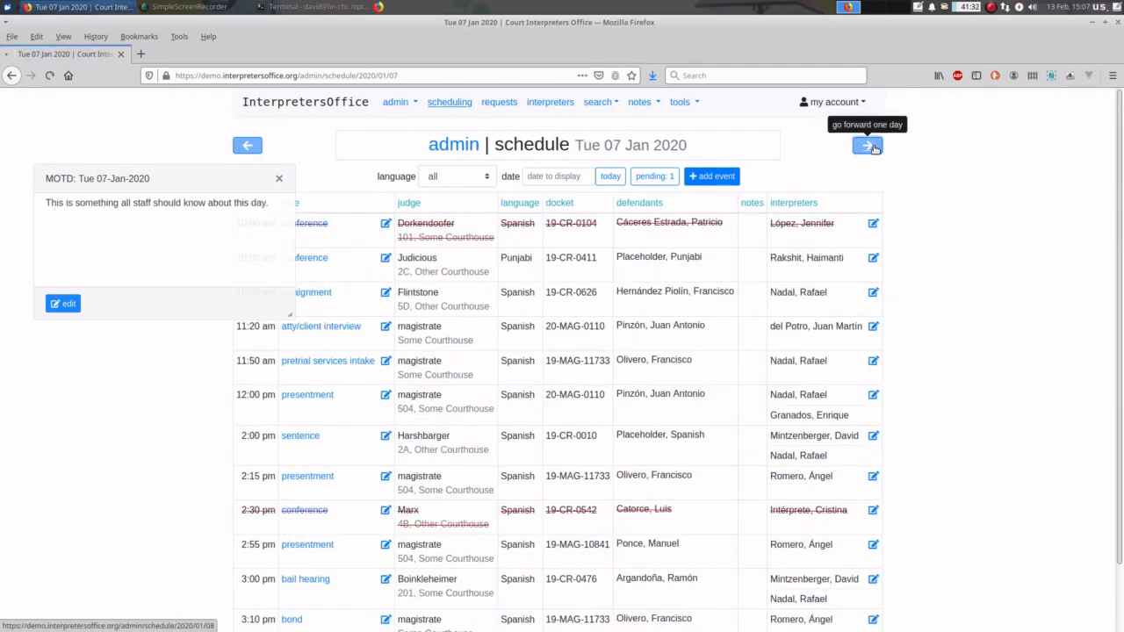
{"action": "left_click", "coordinate": [874, 148]}
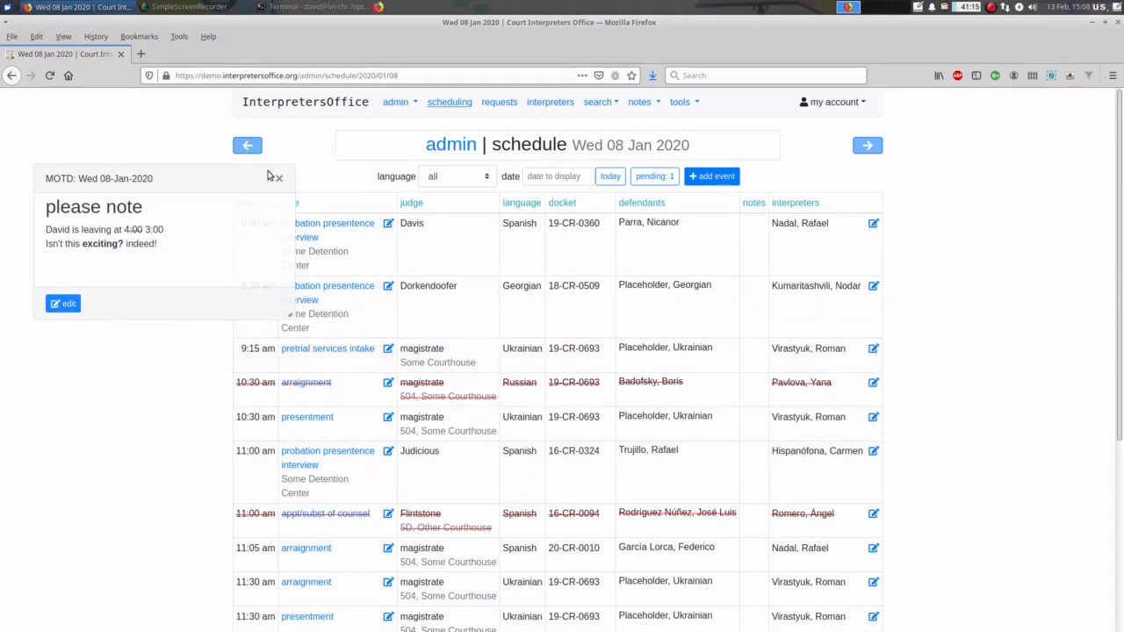
{"action": "left_click", "coordinate": [281, 181]}
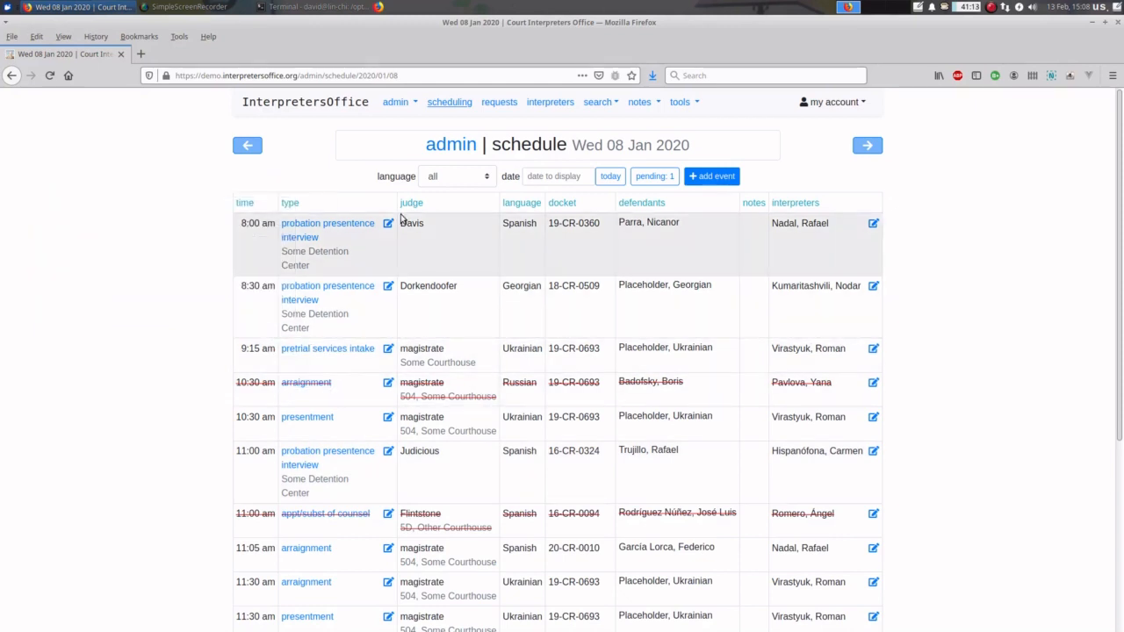
- Toggle the message of the day off and on, then open the 08-Jan-2020 message for editing
{"action": "left_click", "coordinate": [636, 104]}
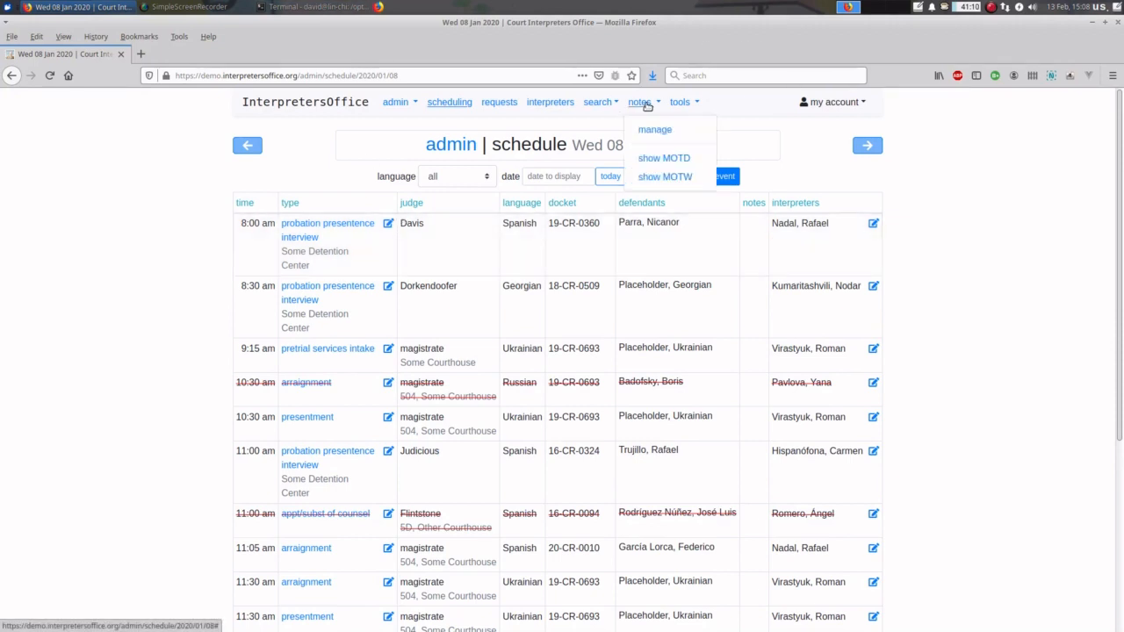
{"action": "left_click", "coordinate": [667, 159]}
{"action": "left_click", "coordinate": [639, 102]}
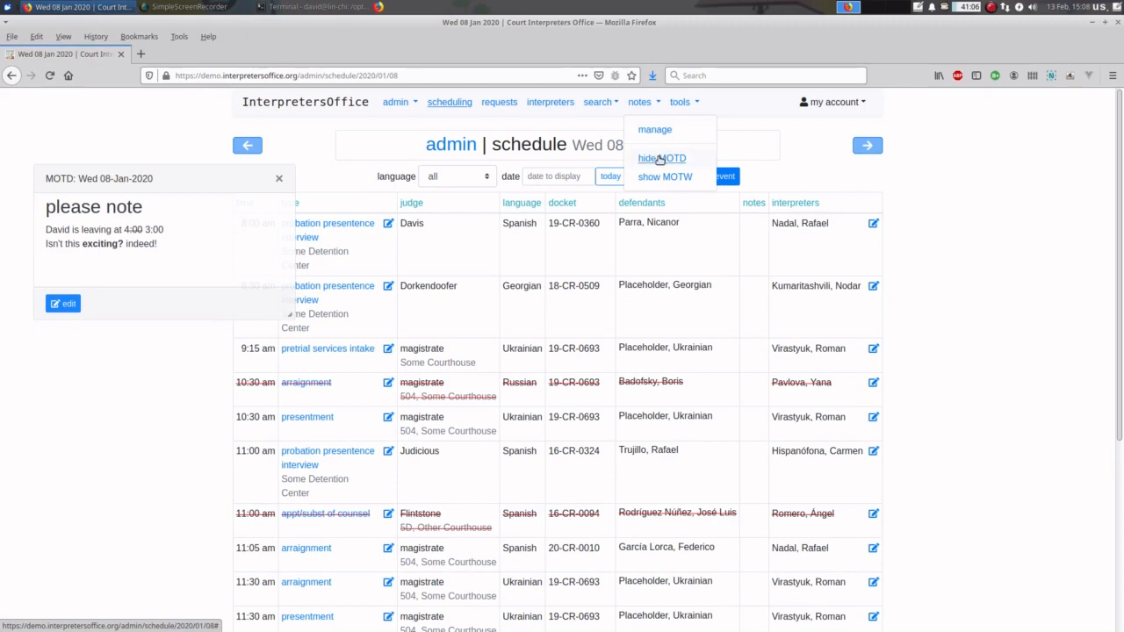
{"action": "left_click", "coordinate": [659, 155]}
{"action": "left_click", "coordinate": [644, 102]}
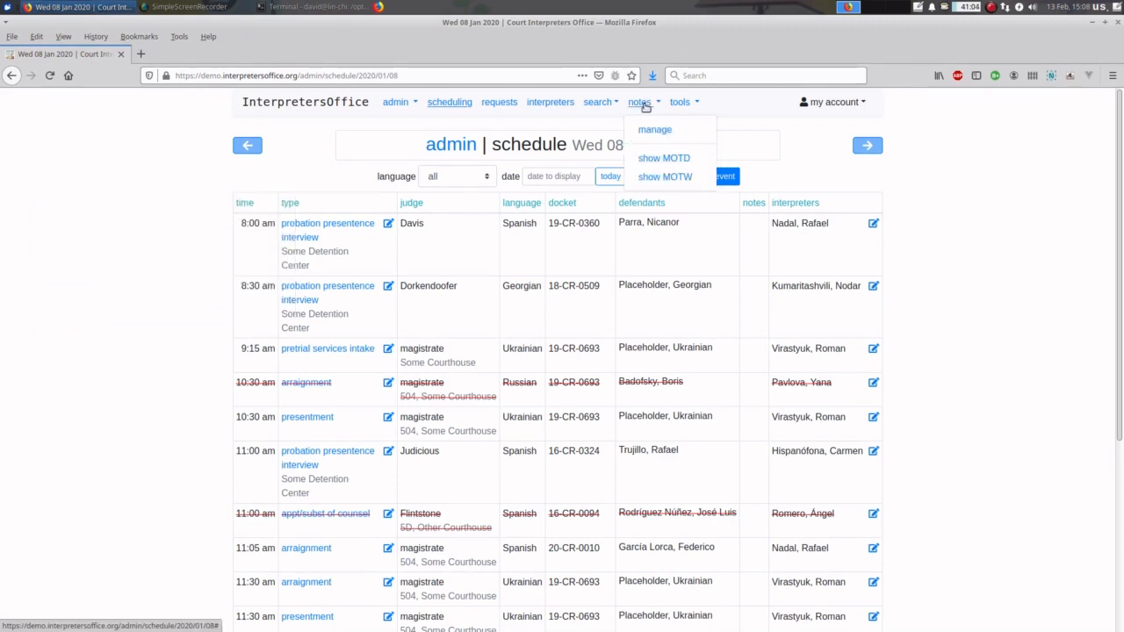
{"action": "left_click", "coordinate": [660, 164]}
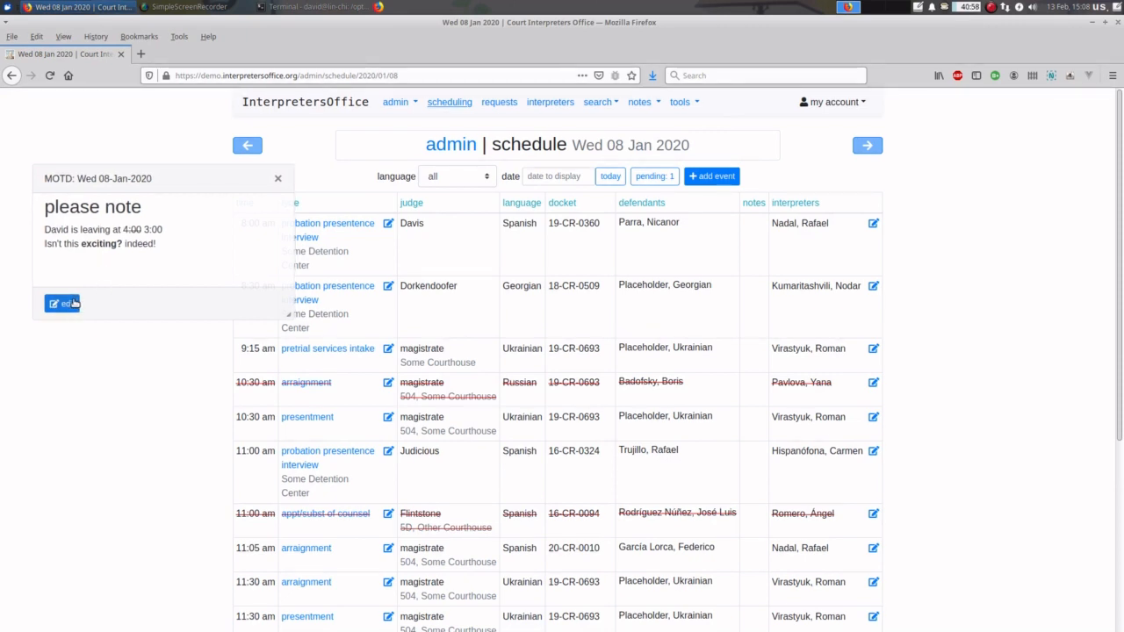
{"action": "left_click", "coordinate": [75, 303]}
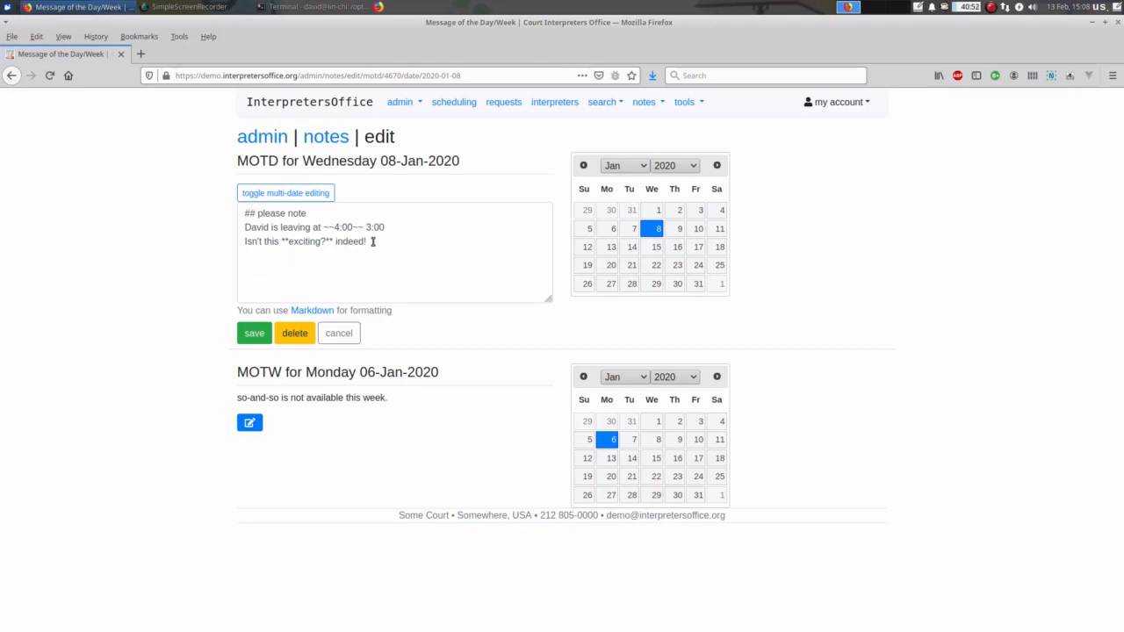
- Append a '# important!' heading and a 'bla bla *bla*' line to the message, then save
{"action": "left_click", "coordinate": [372, 242]}
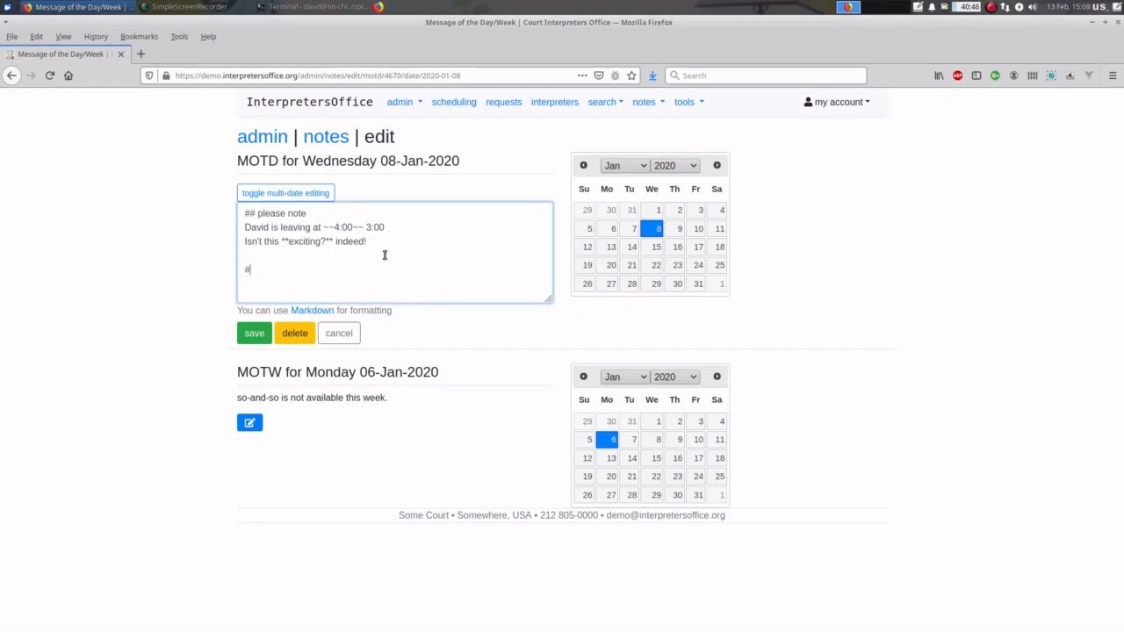
{"action": "type", "text": "# important!"}
{"action": "key", "text": "Return"}
{"action": "key", "text": "Return"}
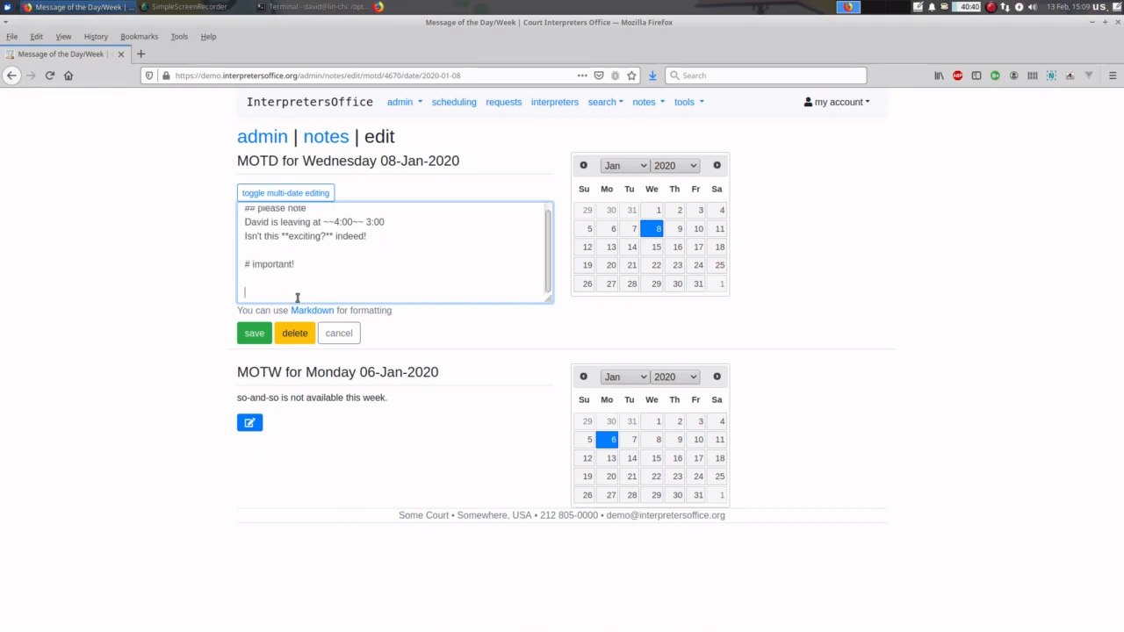
{"action": "type", "text": "bla bla *bla*"}
{"action": "left_click", "coordinate": [254, 339]}
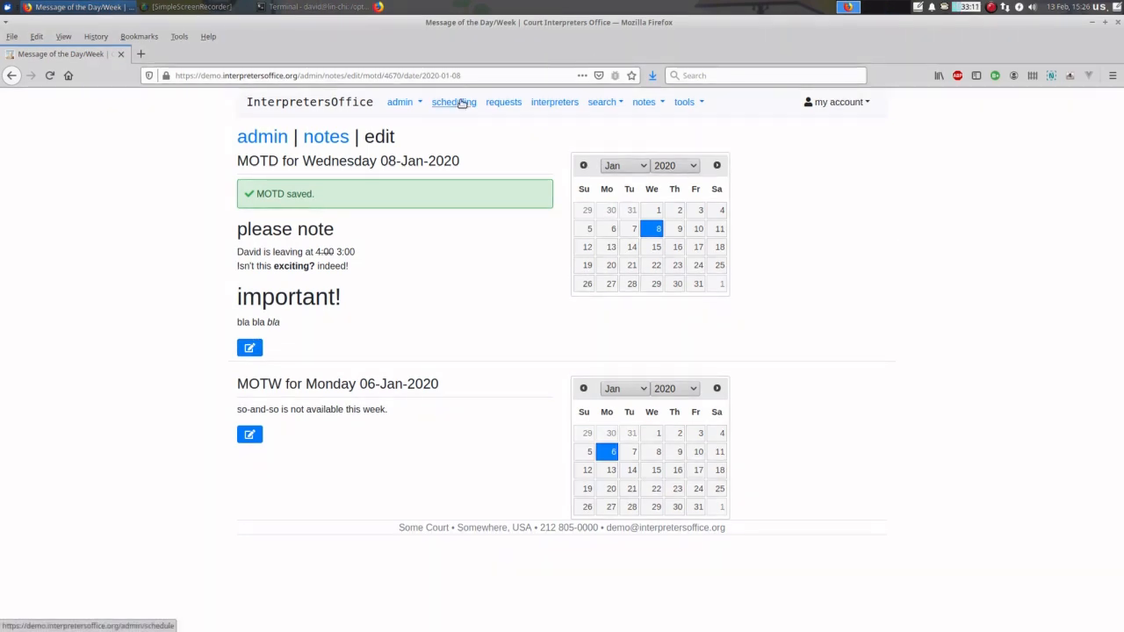
- Return to the Wed 08 Jan schedule, dismiss the message-of-the-day panel, and scroll down the table
{"action": "left_click", "coordinate": [462, 103]}
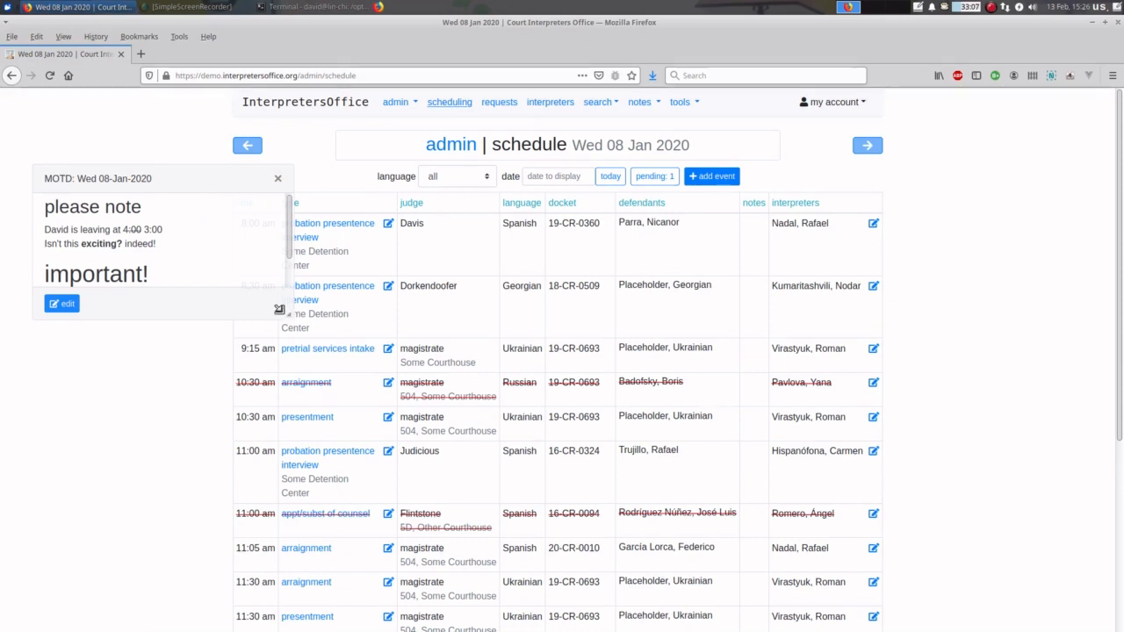
{"action": "left_click_drag", "start_coordinate": [279, 309], "coordinate": [282, 339]}
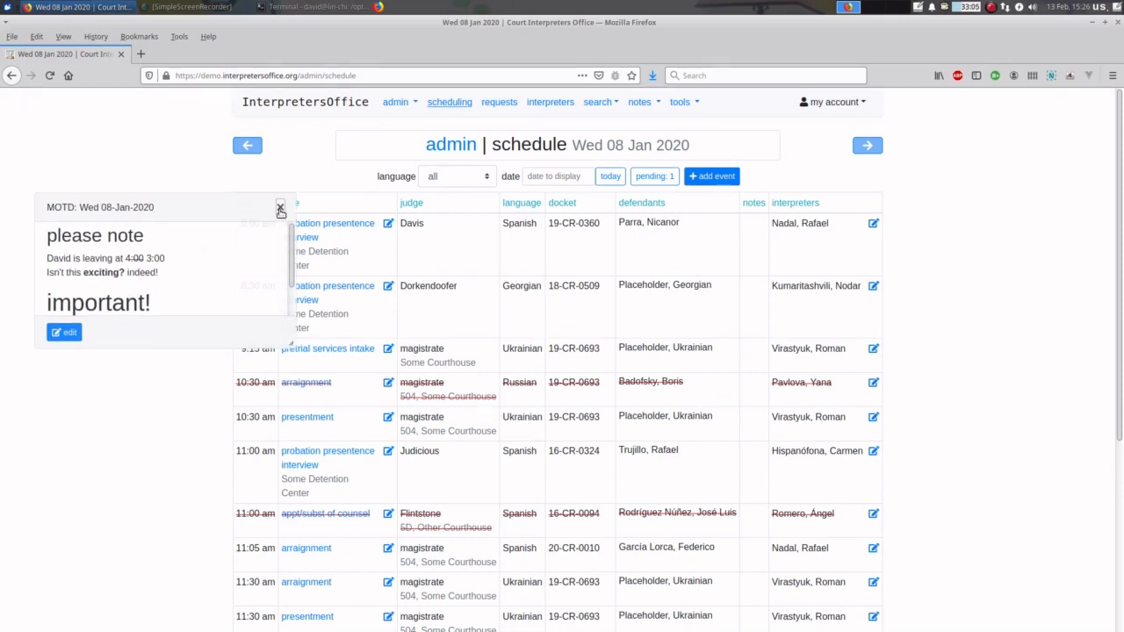
{"action": "left_click", "coordinate": [280, 209]}
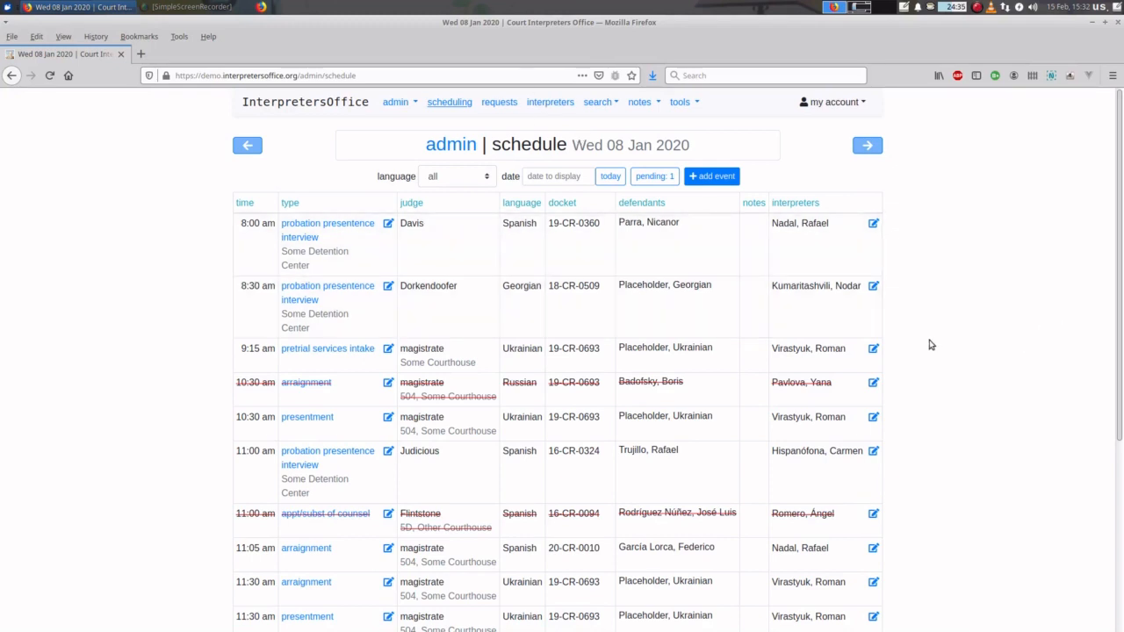
{"action": "scroll", "coordinate": [931, 345], "scroll_direction": "down", "scroll_amount": 5}
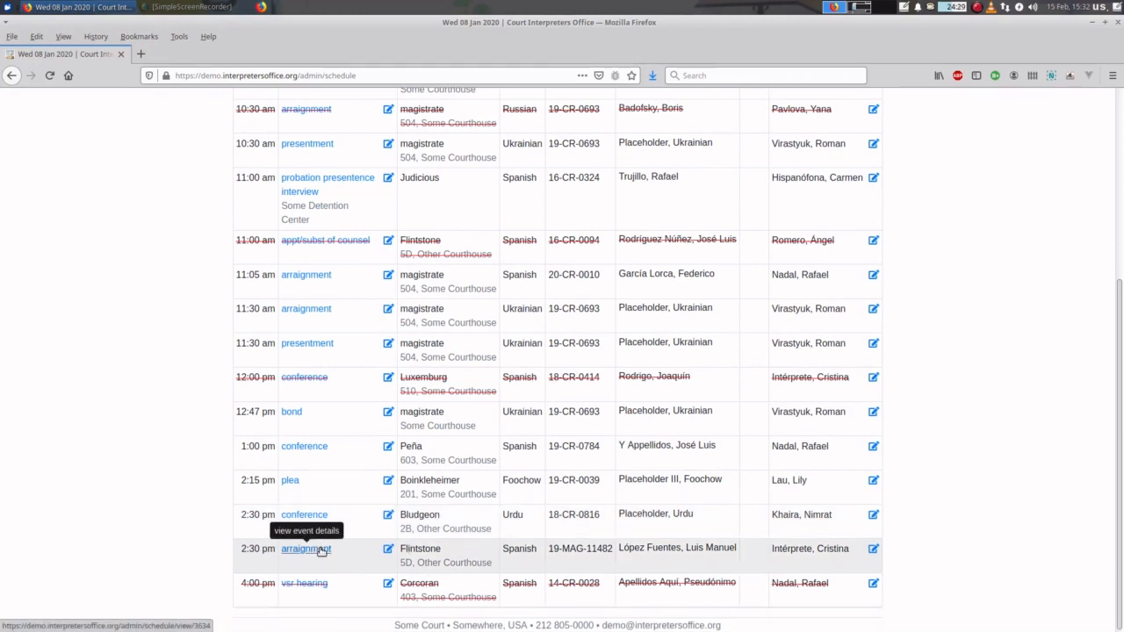
{"action": "left_click", "coordinate": [391, 552]}
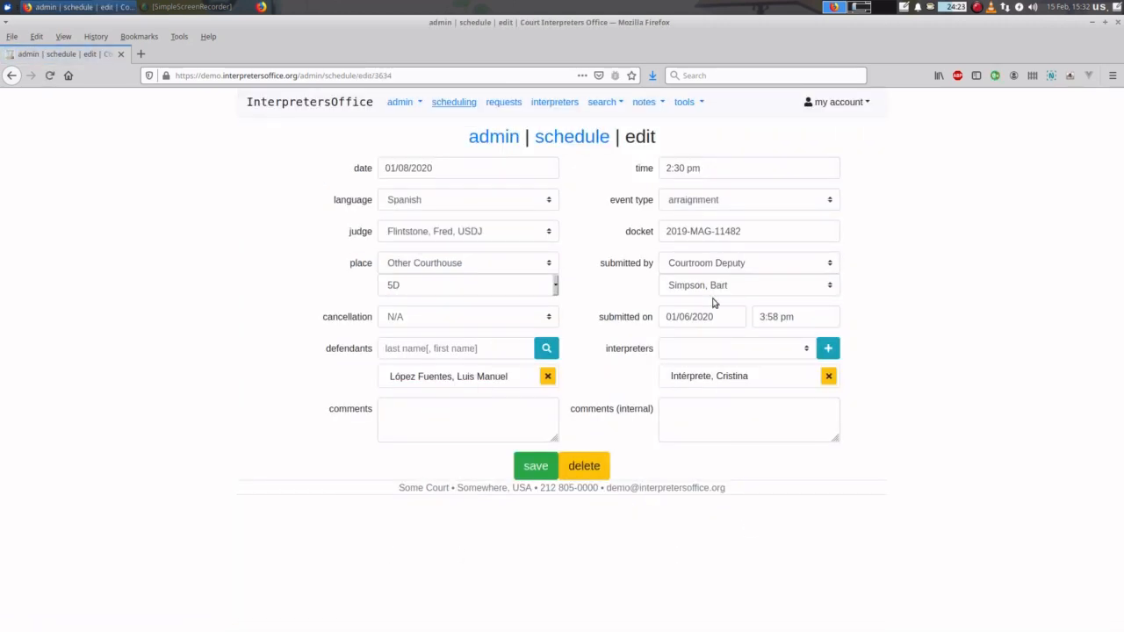
{"action": "left_click_drag", "start_coordinate": [705, 168], "coordinate": [598, 166]}
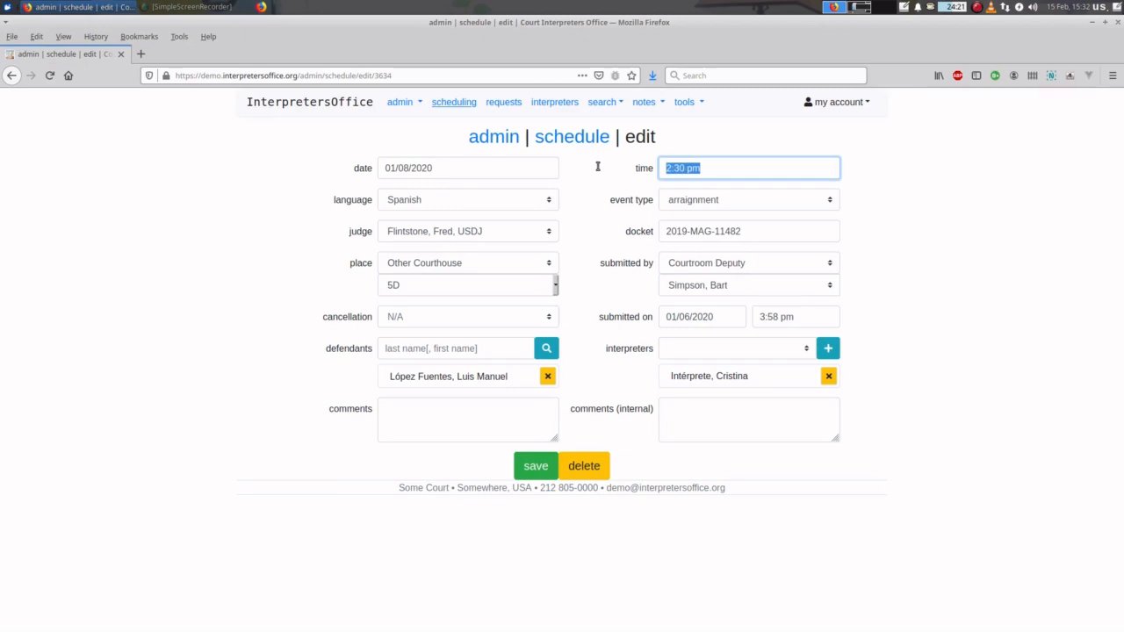
{"action": "type", "text": "3:3"}
{"action": "type", "text": "0"}
{"action": "left_click", "coordinate": [919, 191]}
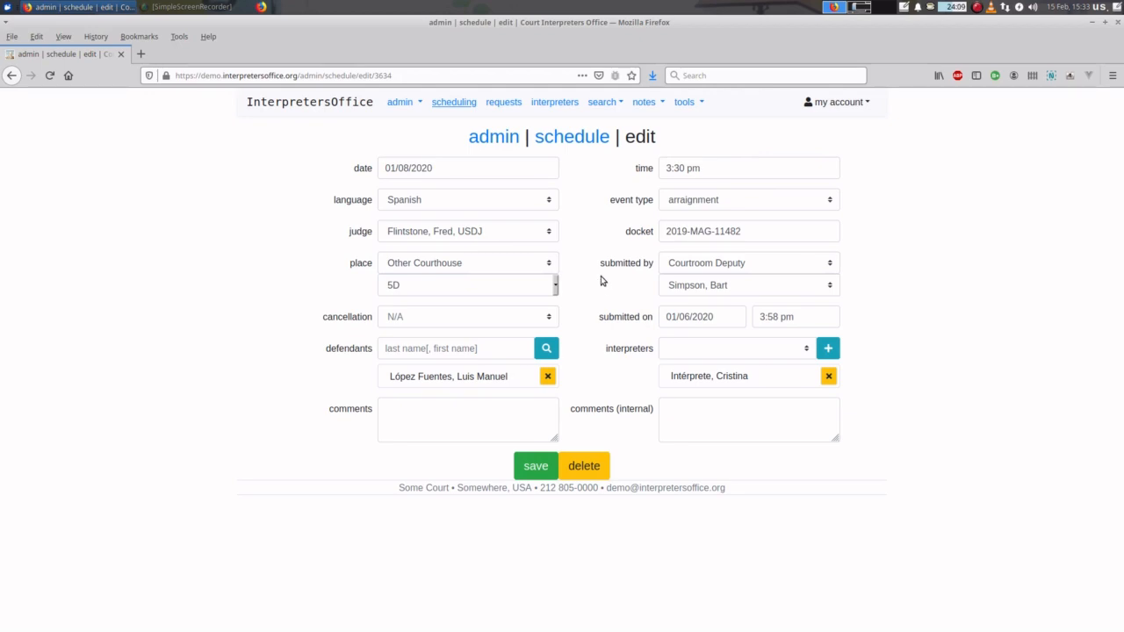
{"action": "left_click", "coordinate": [522, 235]}
{"action": "left_click", "coordinate": [522, 236]}
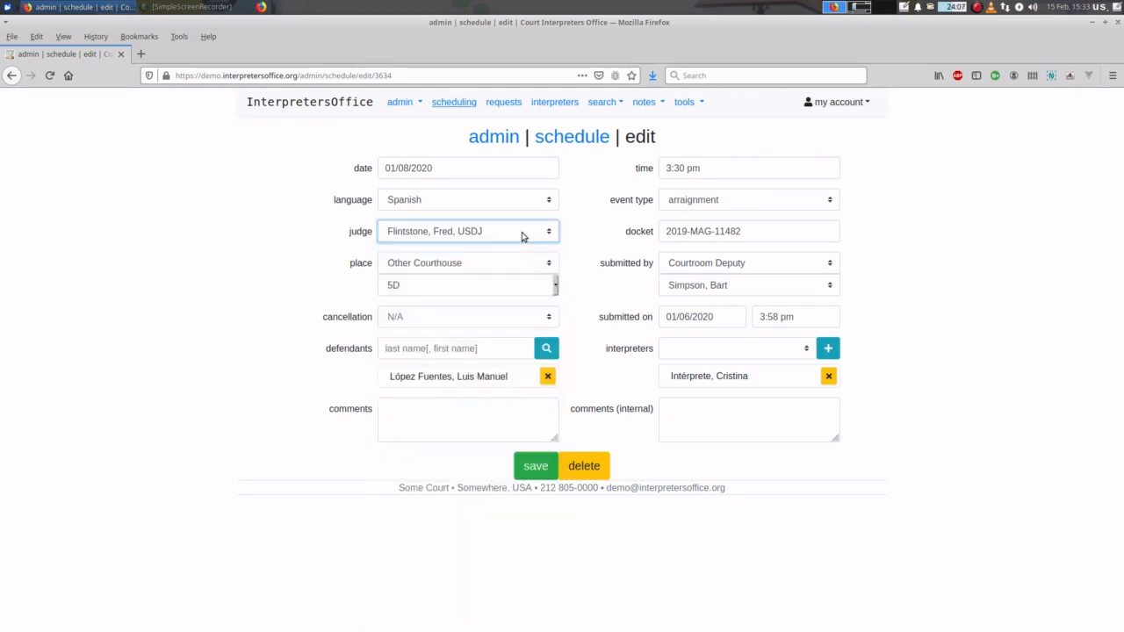
{"action": "key", "text": "Down"}
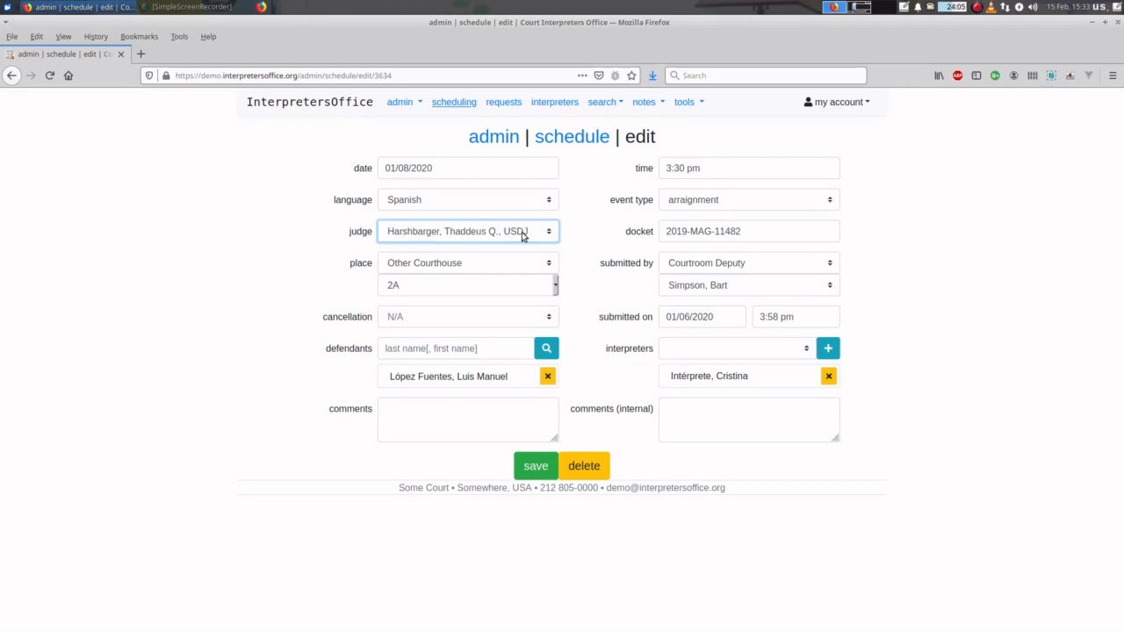
{"action": "key", "text": "Up"}
{"action": "key", "text": "Up"}
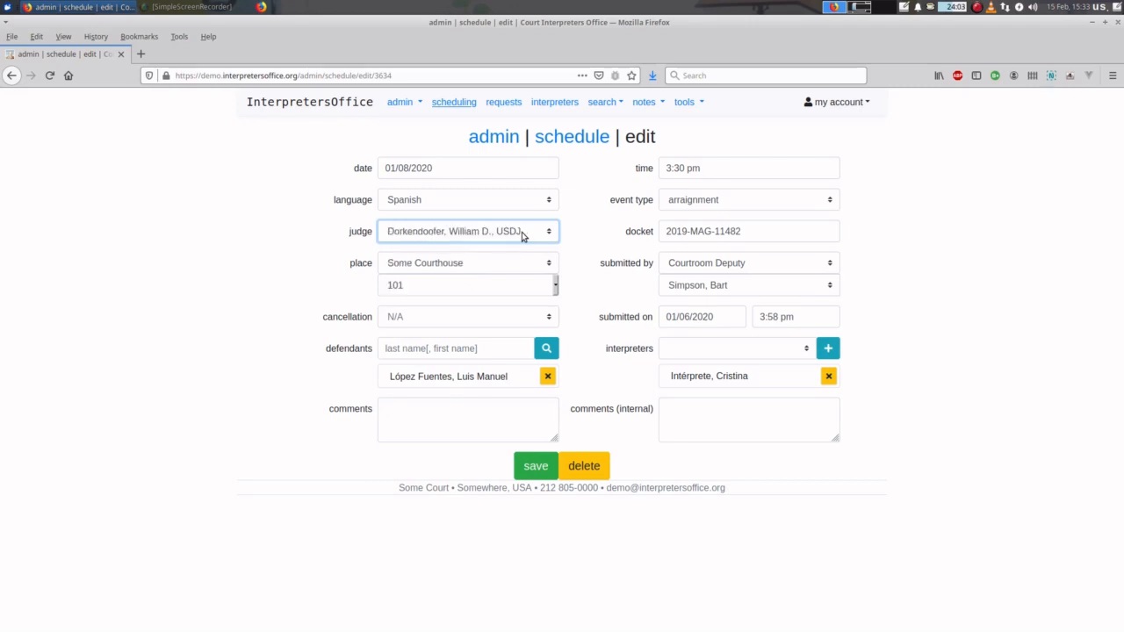
{"action": "key", "text": "Down"}
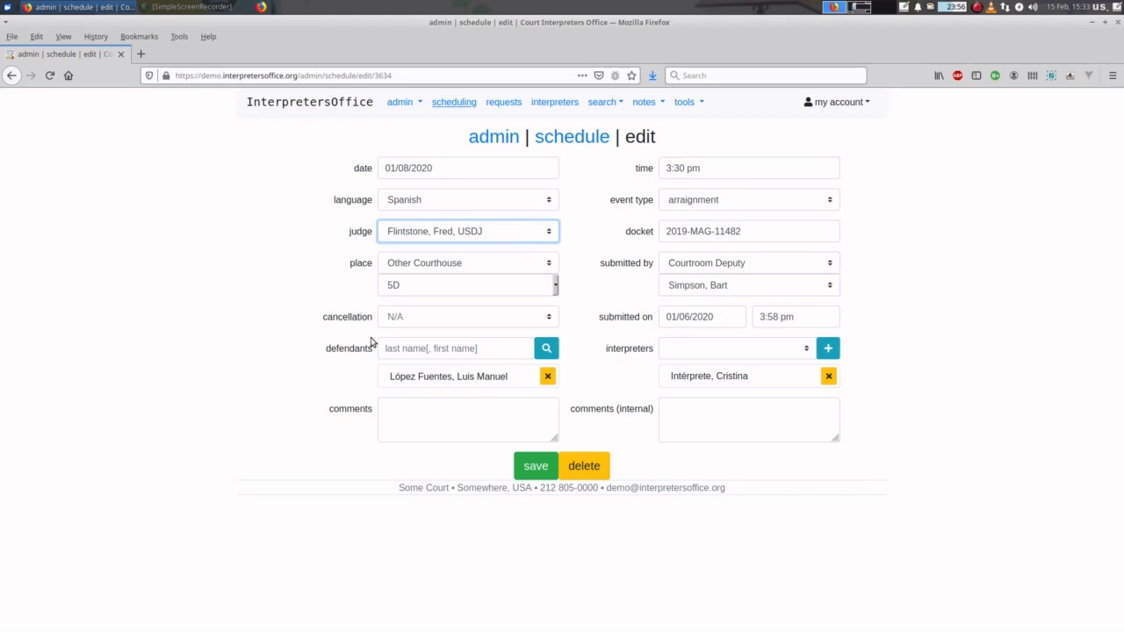
{"action": "left_click", "coordinate": [426, 321]}
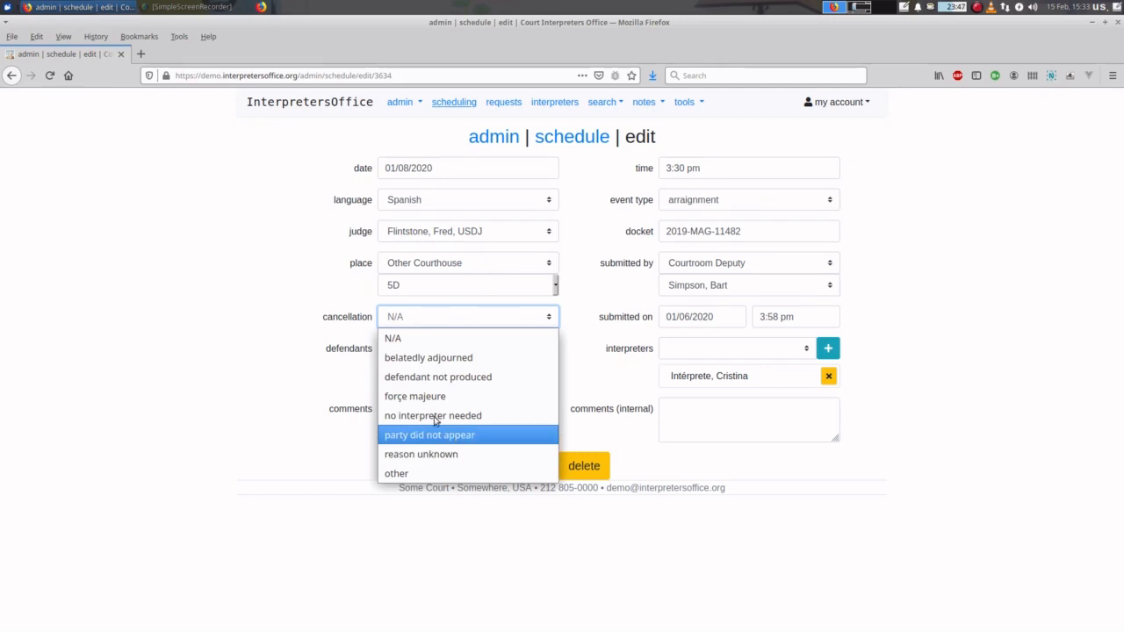
{"action": "left_click", "coordinate": [446, 321]}
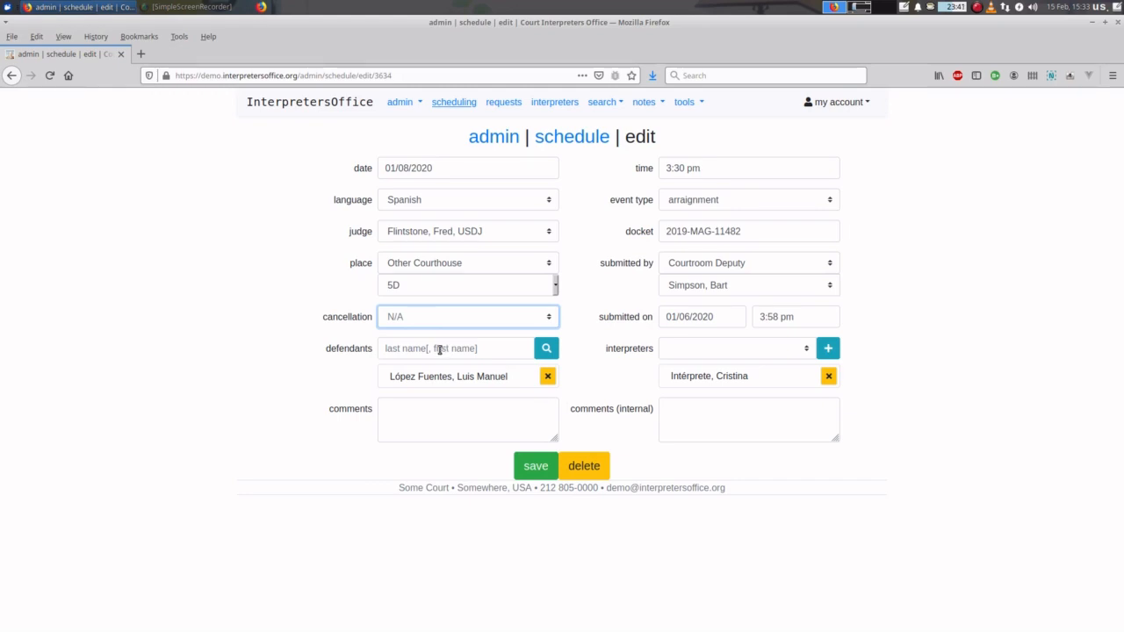
- Add a defendant suggested for 'ro', then remove it again
{"action": "left_click", "coordinate": [413, 348]}
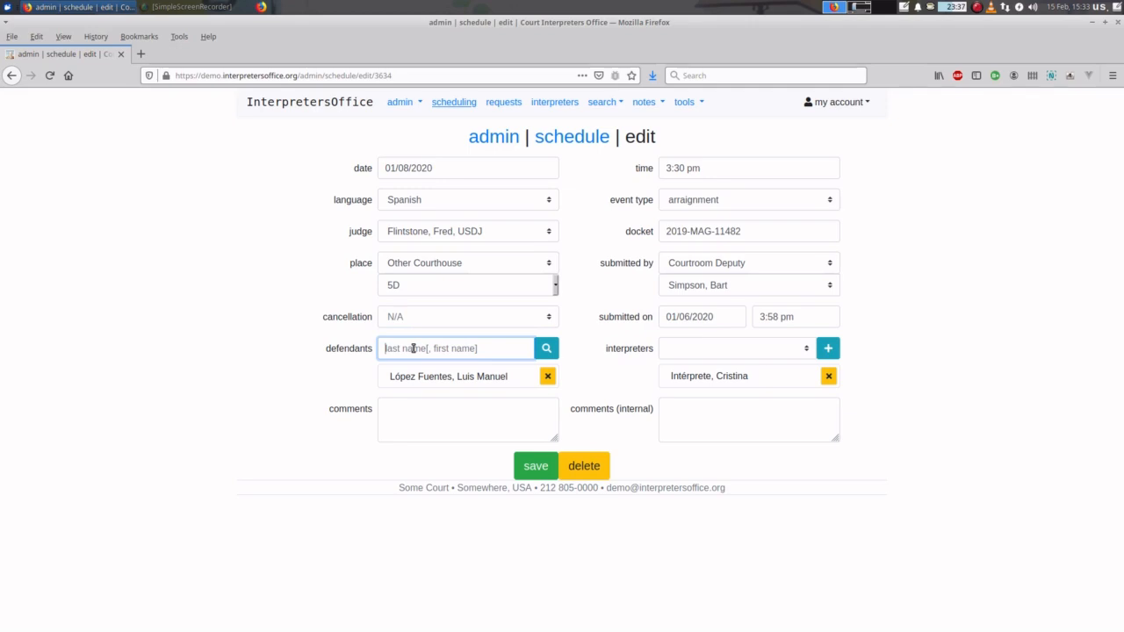
{"action": "type", "text": "ro"}
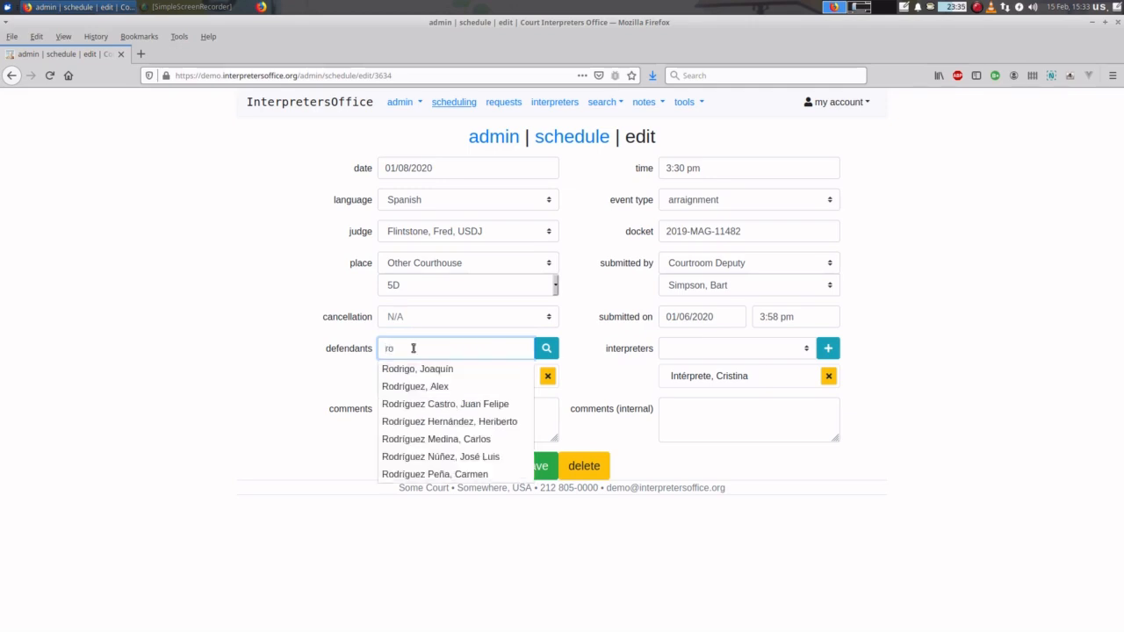
{"action": "key", "text": "Down"}
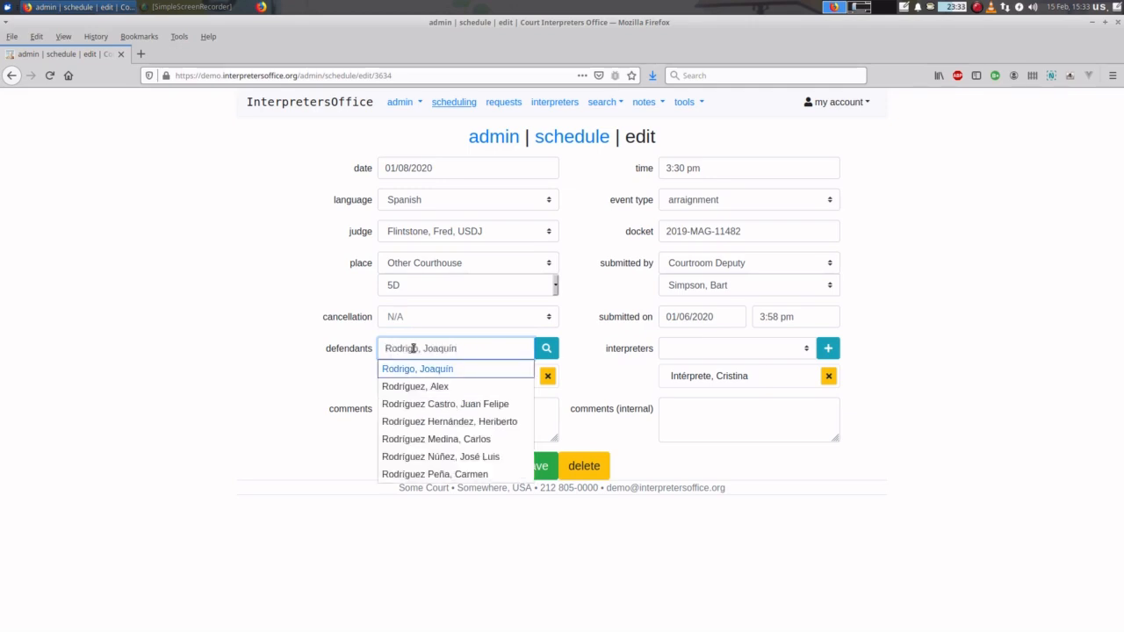
{"action": "key", "text": "Down"}
{"action": "key", "text": "Return"}
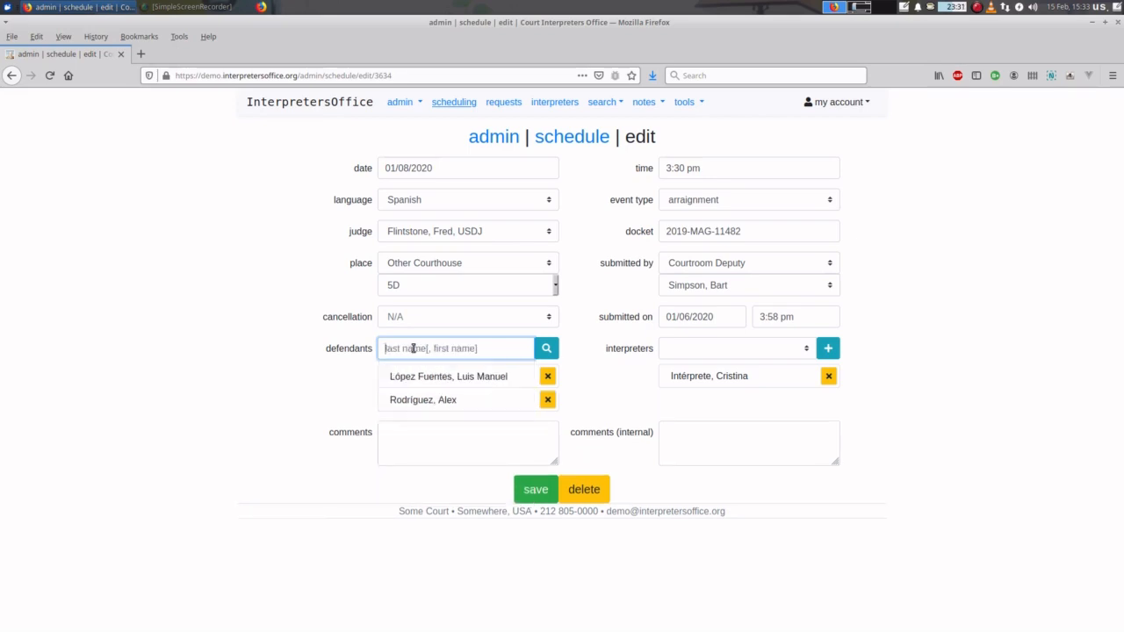
{"action": "left_click", "coordinate": [548, 401]}
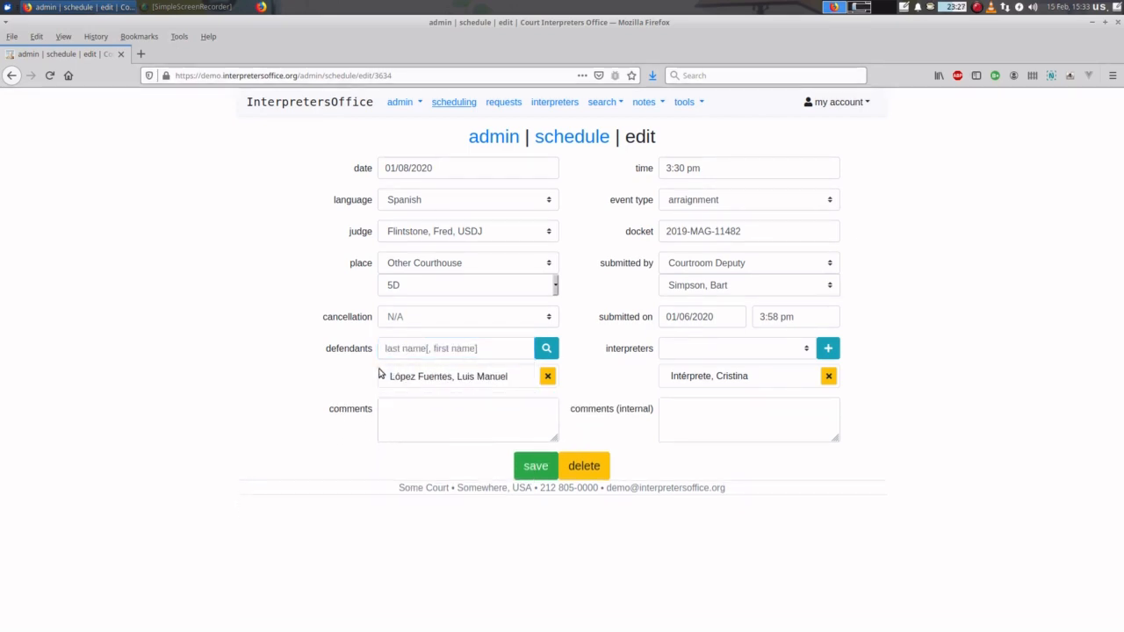
- Search the defendant names for 'nun'
{"action": "left_click", "coordinate": [405, 349]}
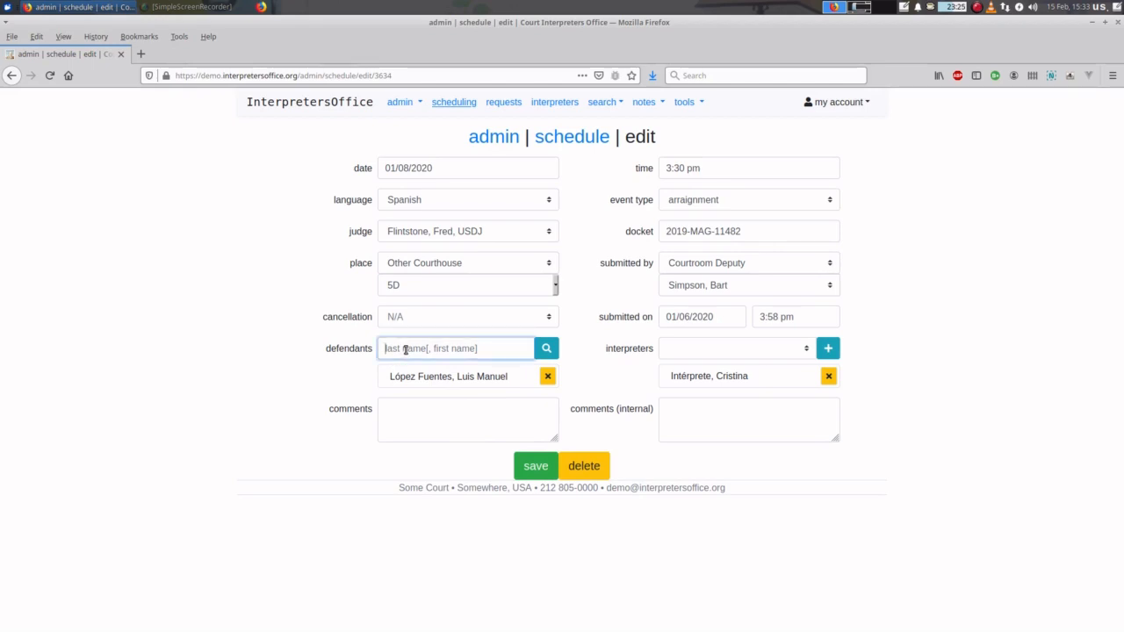
{"action": "type", "text": "nun"}
{"action": "key", "text": "Tab"}
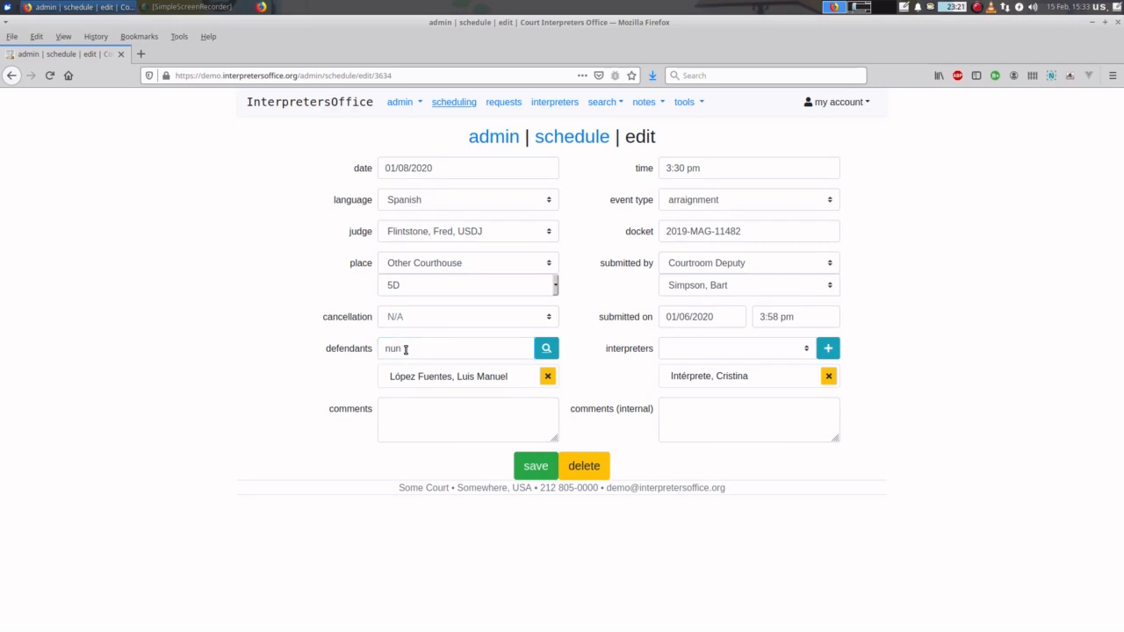
{"action": "key", "text": "Return"}
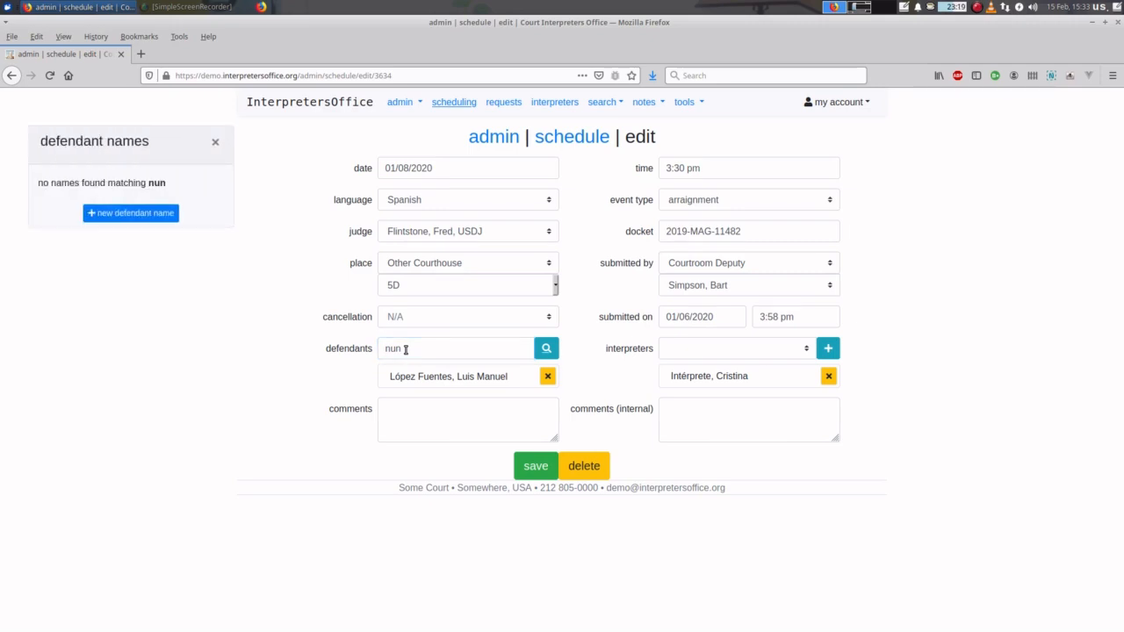
- Create a new defendant name with a surname and given name, and add it as the second defendant
{"action": "left_click", "coordinate": [164, 212]}
{"action": "left_click", "coordinate": [128, 237]}
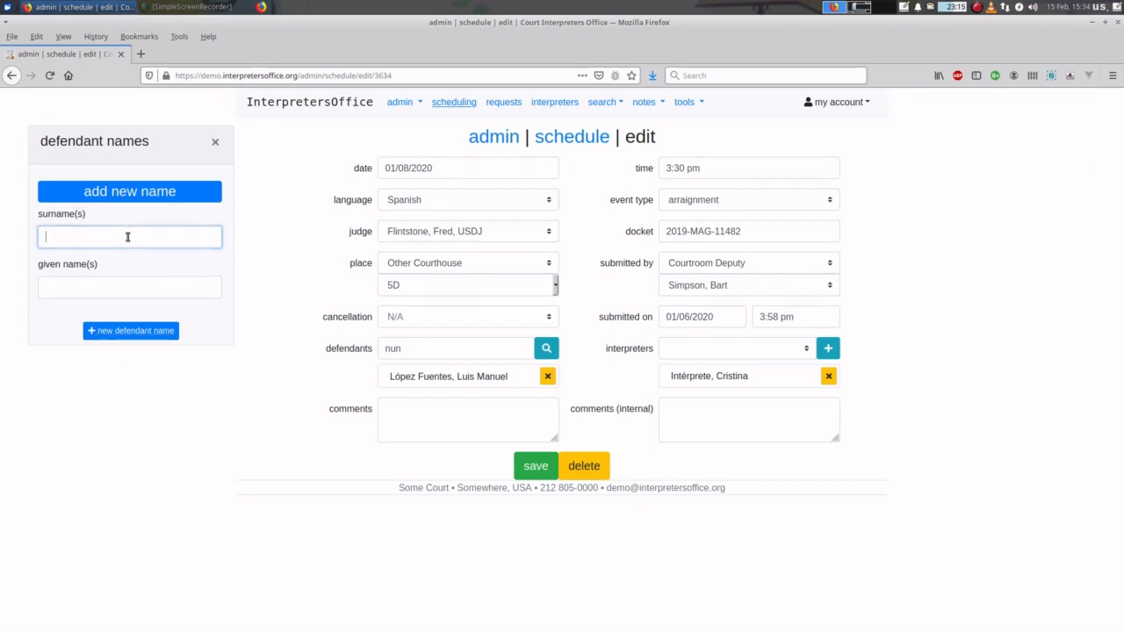
{"action": "type", "text": "N"}
{"action": "key", "text": "BackSpace"}
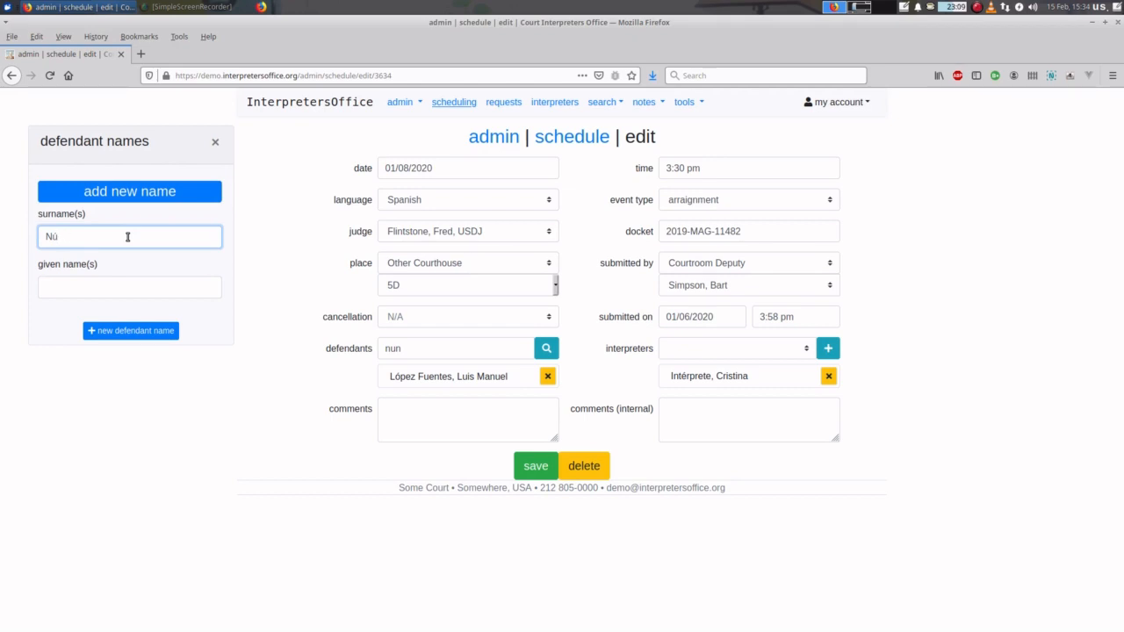
{"action": "key", "text": "BackSpace"}
{"action": "key", "text": "BackSpace"}
{"action": "key", "text": "Tab"}
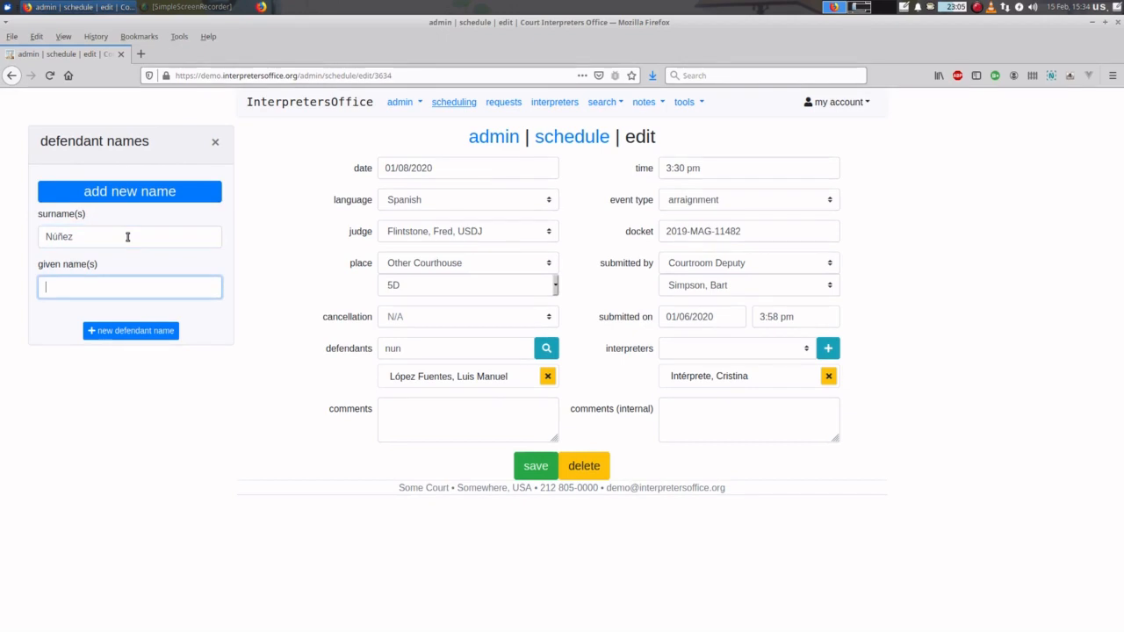
{"action": "type", "text": "Jose"}
{"action": "left_click", "coordinate": [142, 331]}
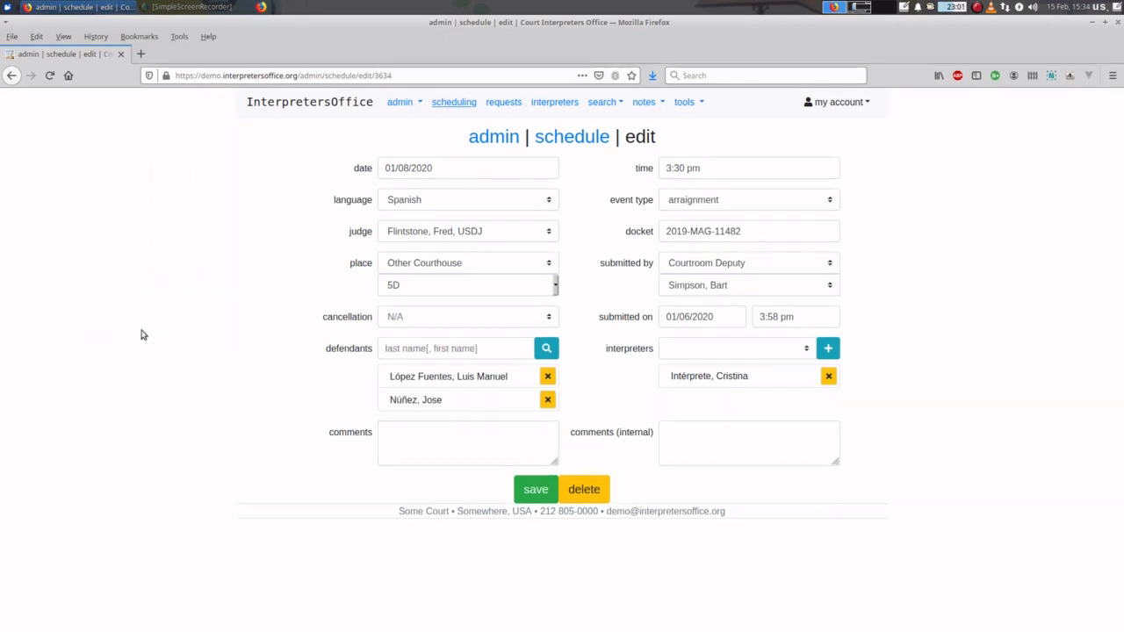
- Update the second defendant's given name to its accented spelling and close the editor
{"action": "left_click", "coordinate": [437, 402]}
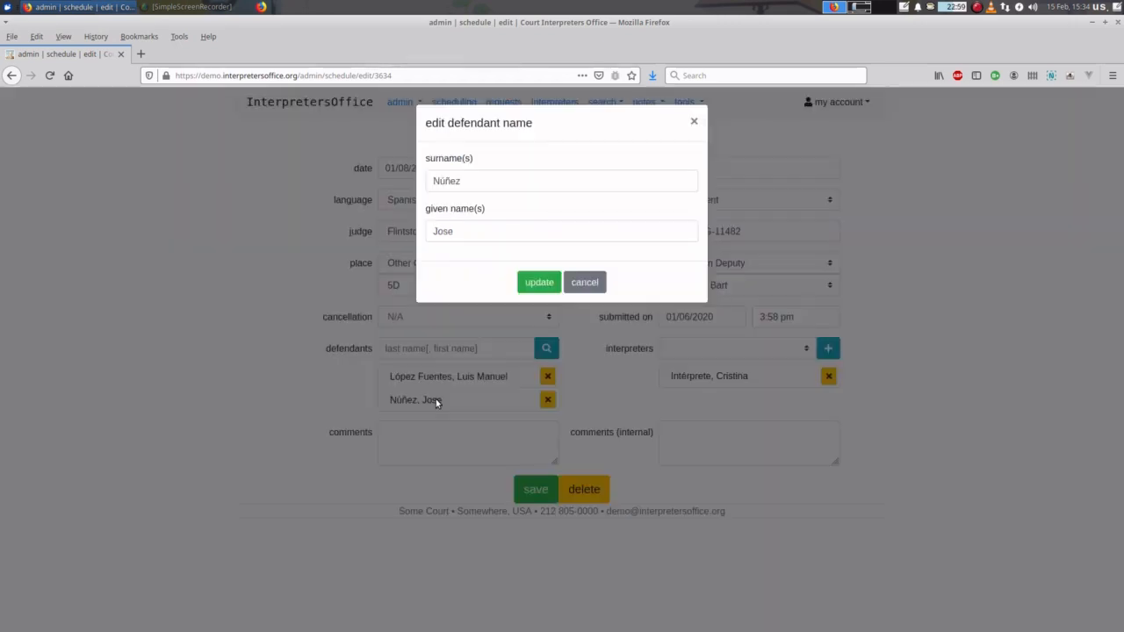
{"action": "left_click", "coordinate": [462, 231]}
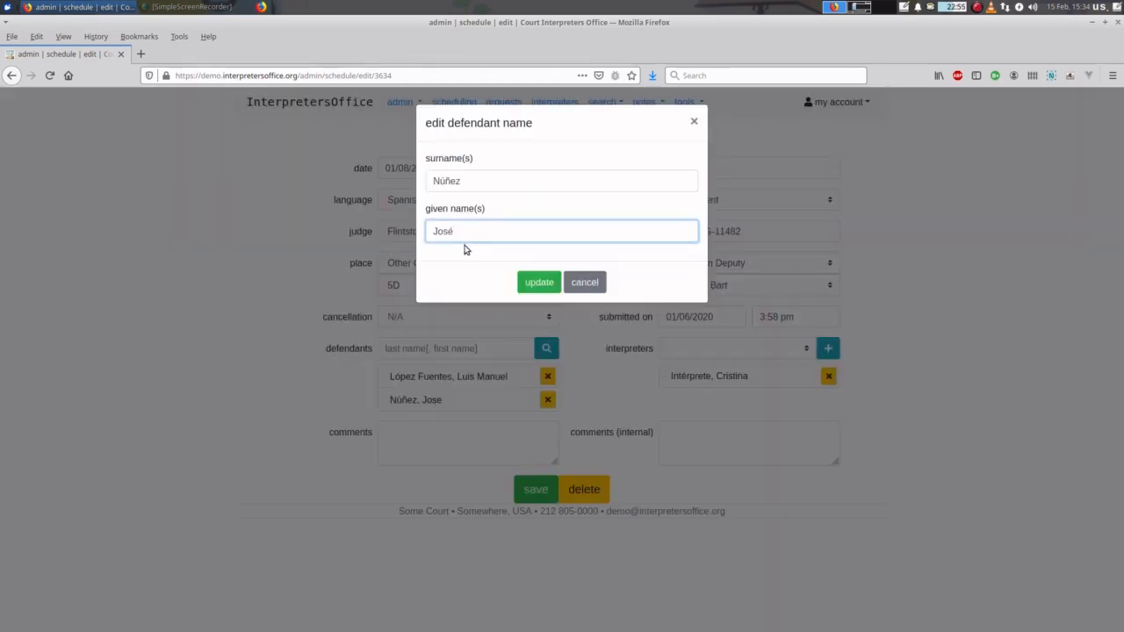
{"action": "left_click", "coordinate": [537, 282]}
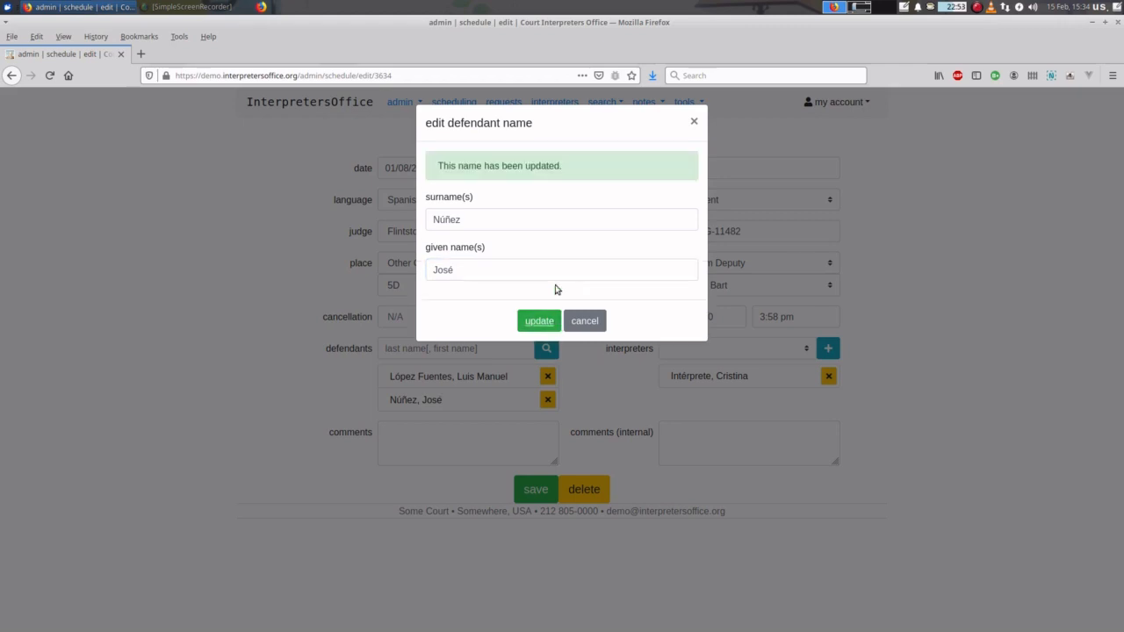
{"action": "left_click", "coordinate": [917, 210]}
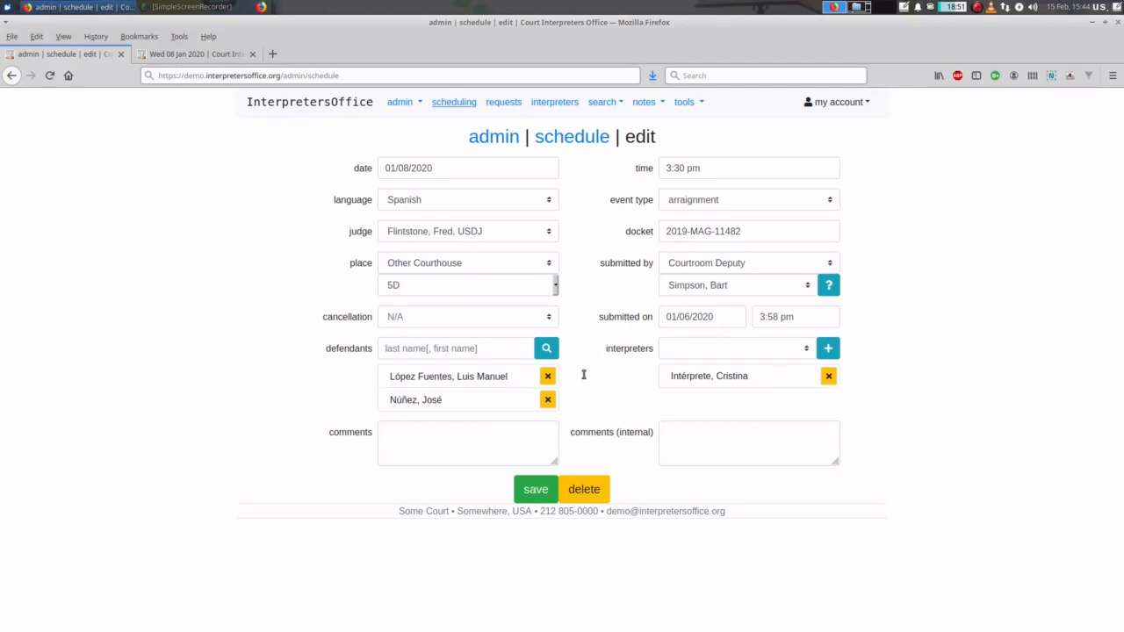
- Enter comments 'for general information' and internal comments 'for office use only', then save the event
{"action": "left_click", "coordinate": [393, 444]}
{"action": "left_click", "coordinate": [684, 438]}
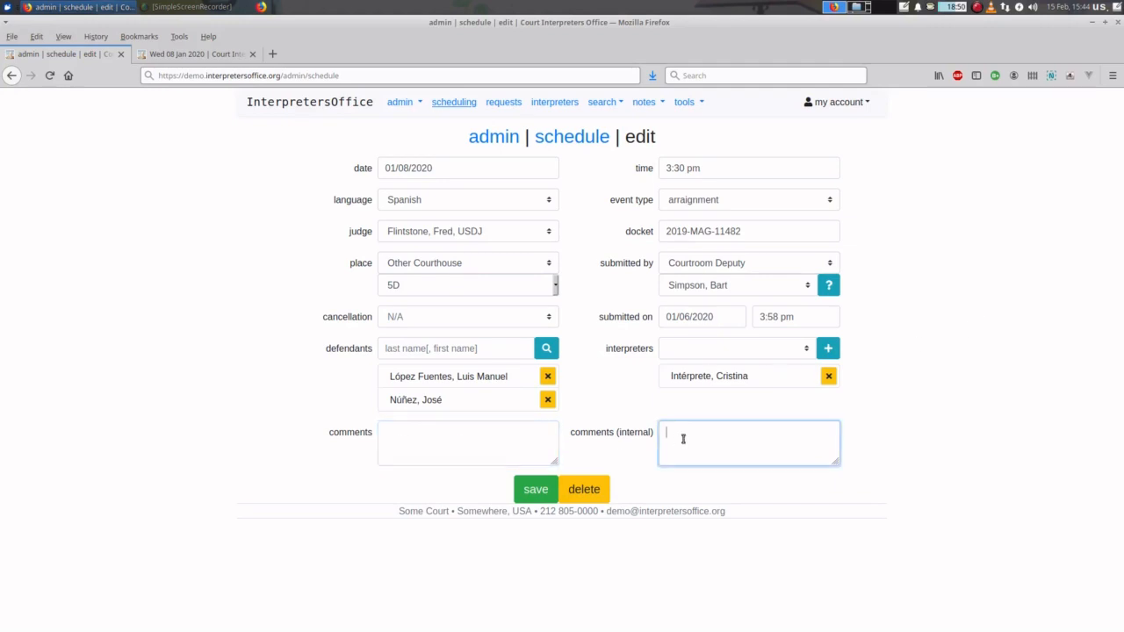
{"action": "left_click", "coordinate": [406, 439]}
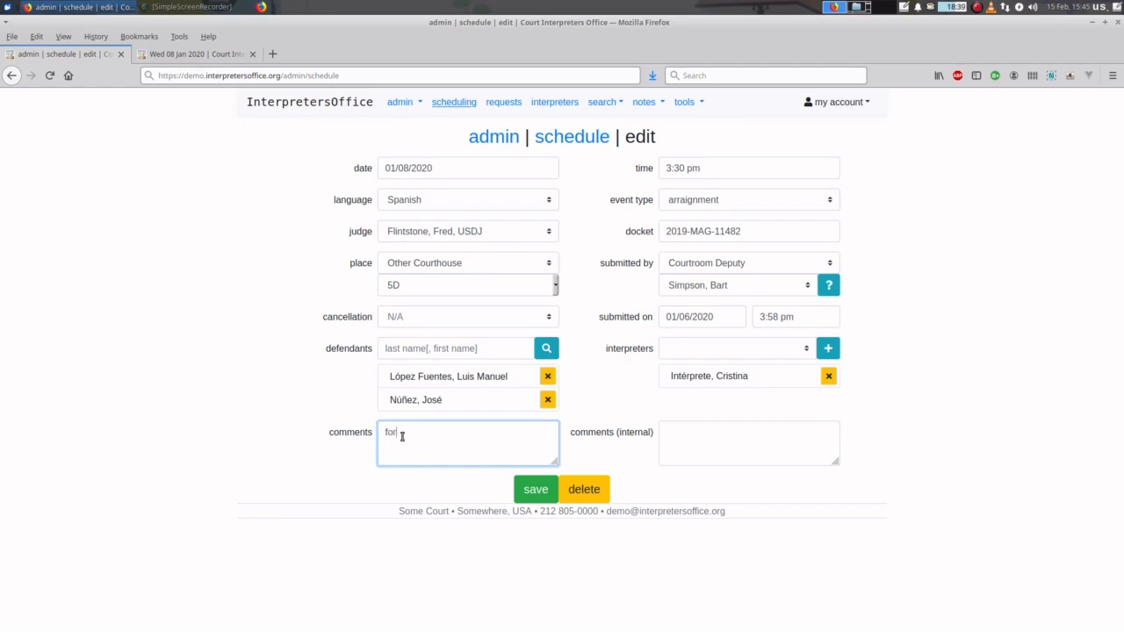
{"action": "type", "text": "neral information"}
{"action": "left_click", "coordinate": [705, 442]}
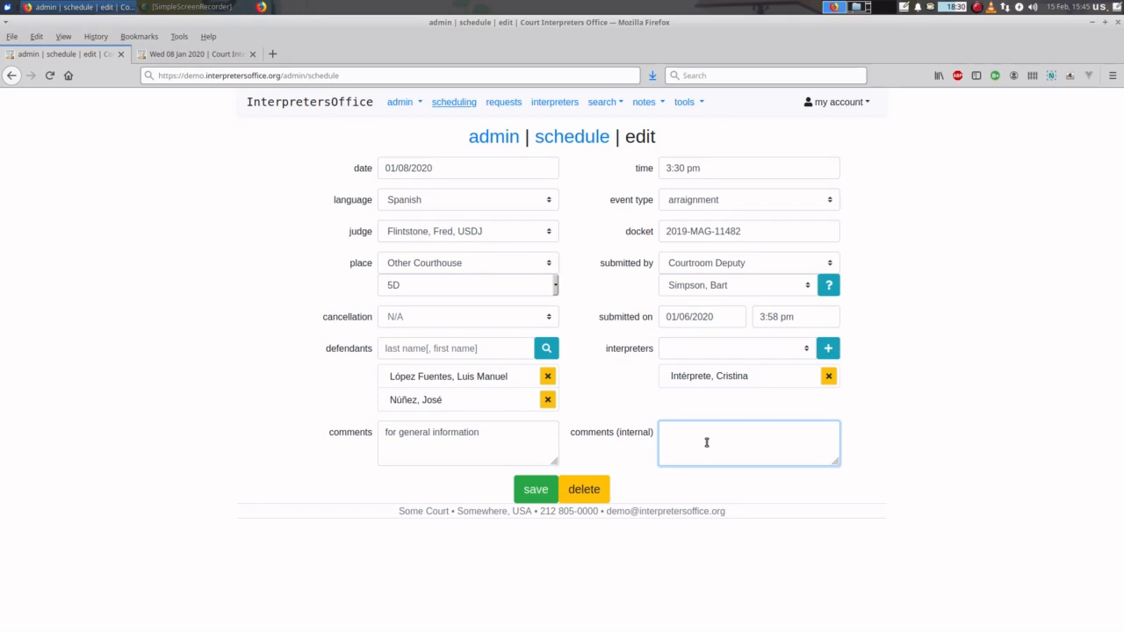
{"action": "type", "text": "for office use only"}
{"action": "left_click", "coordinate": [531, 490]}
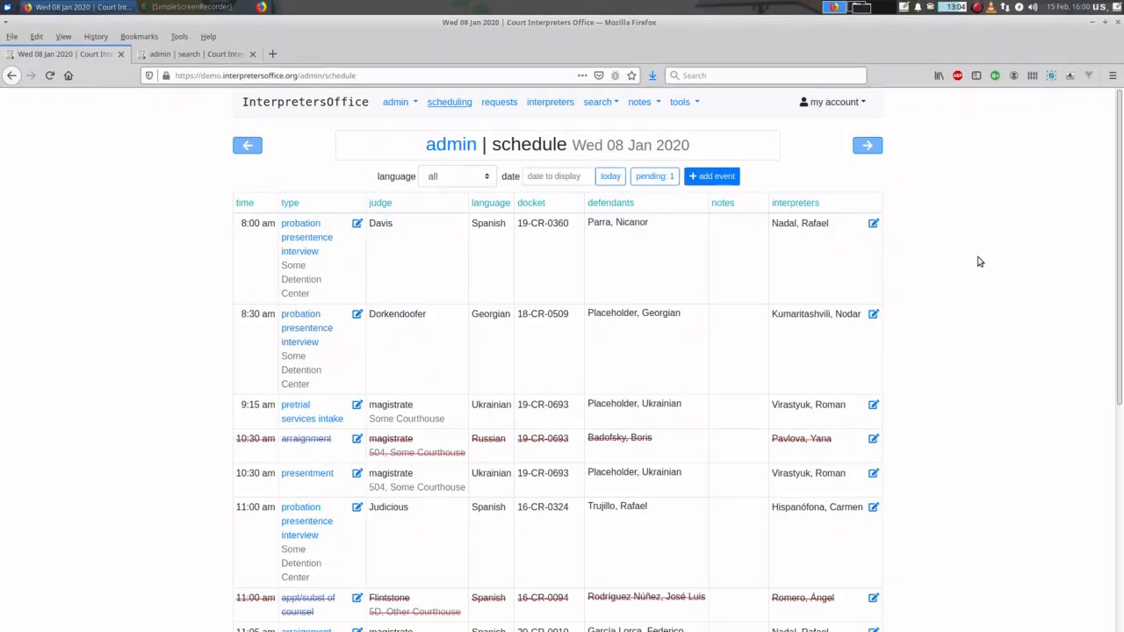
- Scroll to the 3:30 pm arraignment and reveal its 'for general information' note on the schedule
{"action": "scroll", "coordinate": [980, 263], "scroll_direction": "down", "scroll_amount": 7}
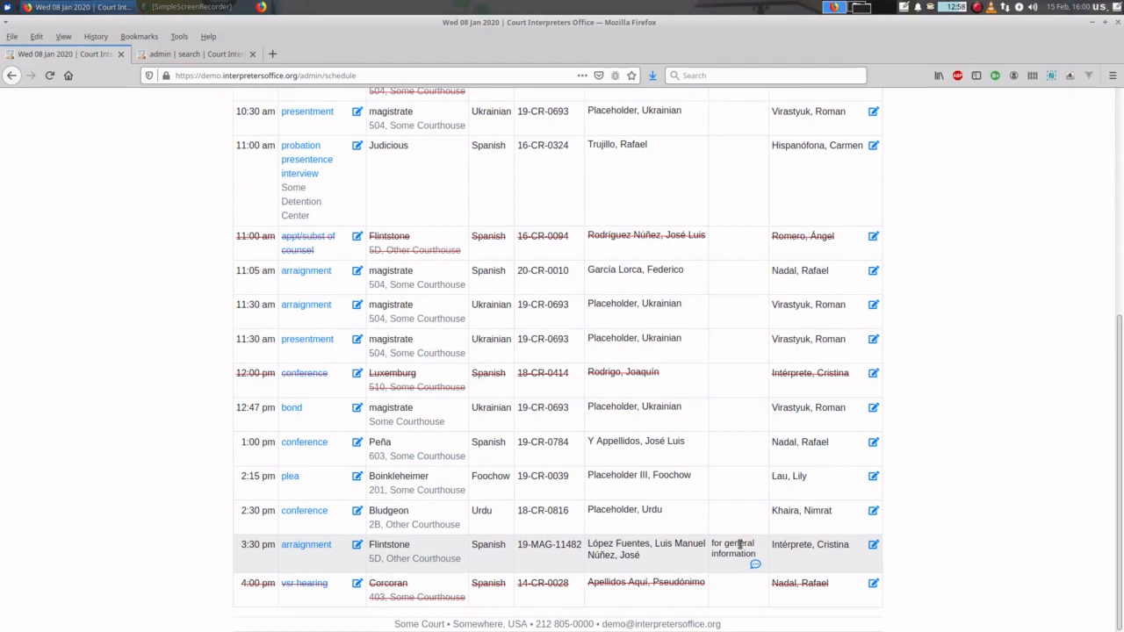
{"action": "mouse_move", "coordinate": [756, 568]}
- Open the 3:30 pm arraignment's details and repeat it as a new prefilled event
{"action": "left_click", "coordinate": [320, 548]}
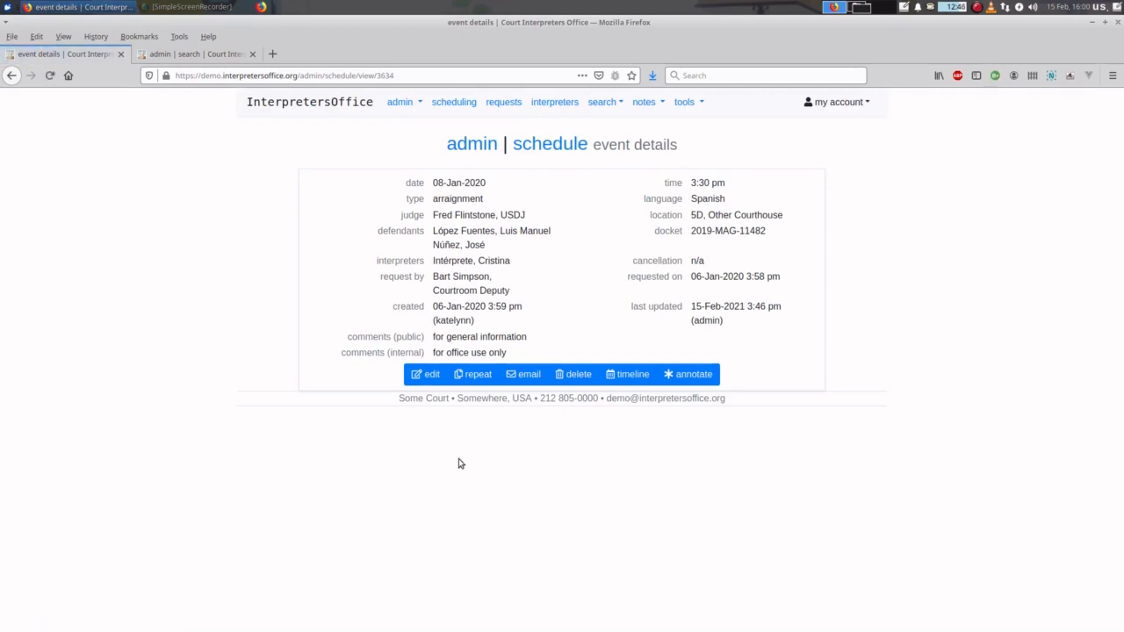
{"action": "left_click", "coordinate": [477, 375]}
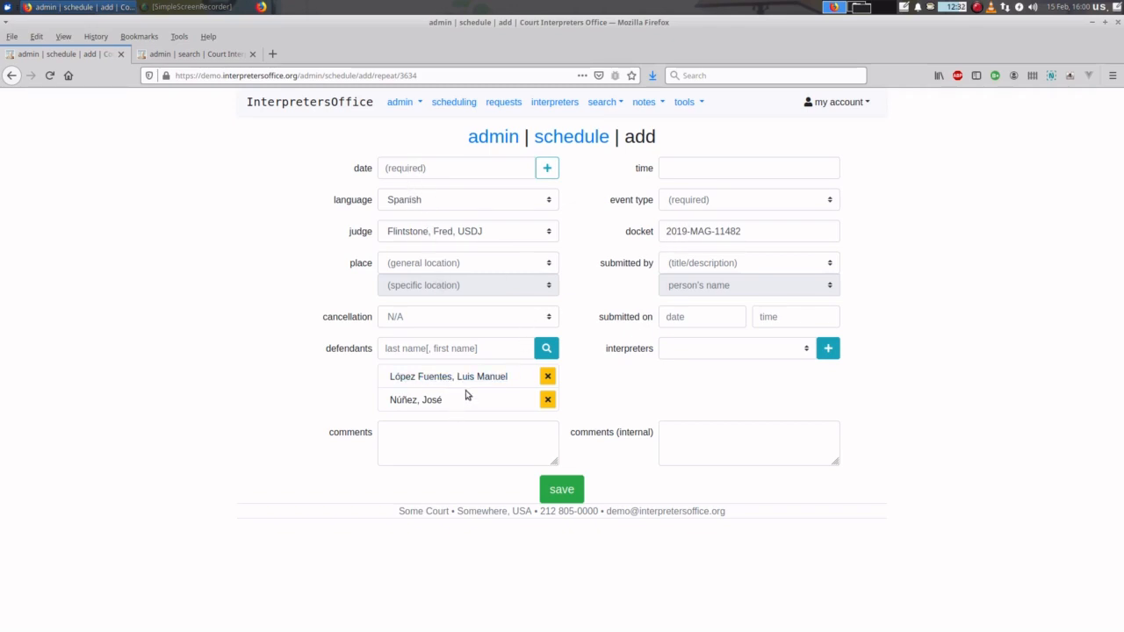
- Make the new event a 10:00 conference on 16 Feb 2021
{"action": "left_click", "coordinate": [449, 169]}
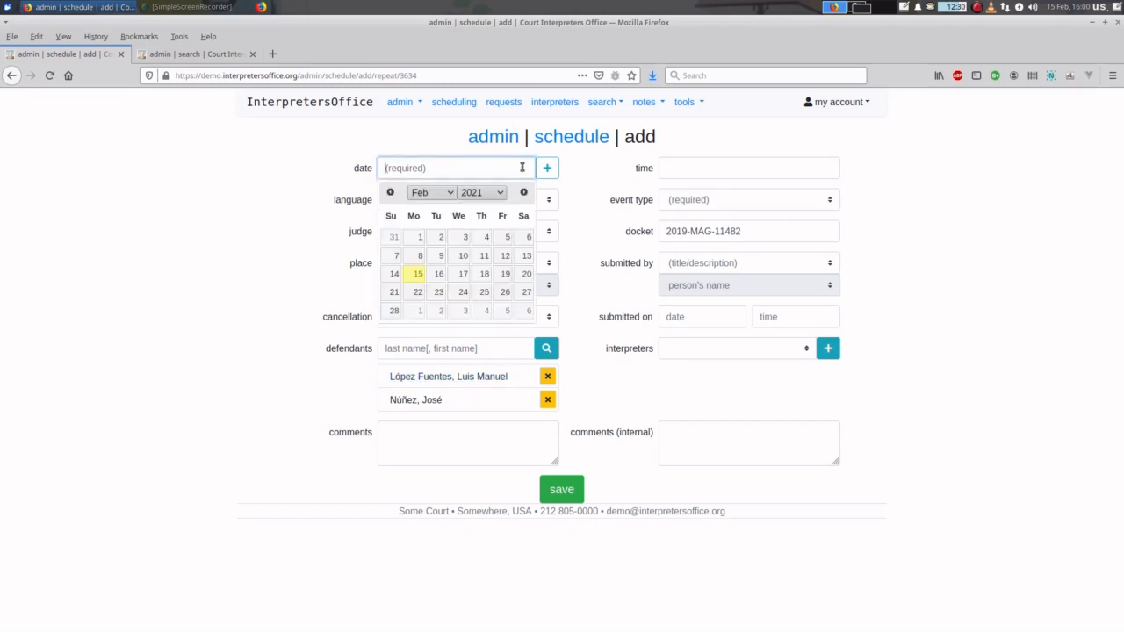
{"action": "left_click", "coordinate": [437, 274]}
{"action": "left_click", "coordinate": [707, 168]}
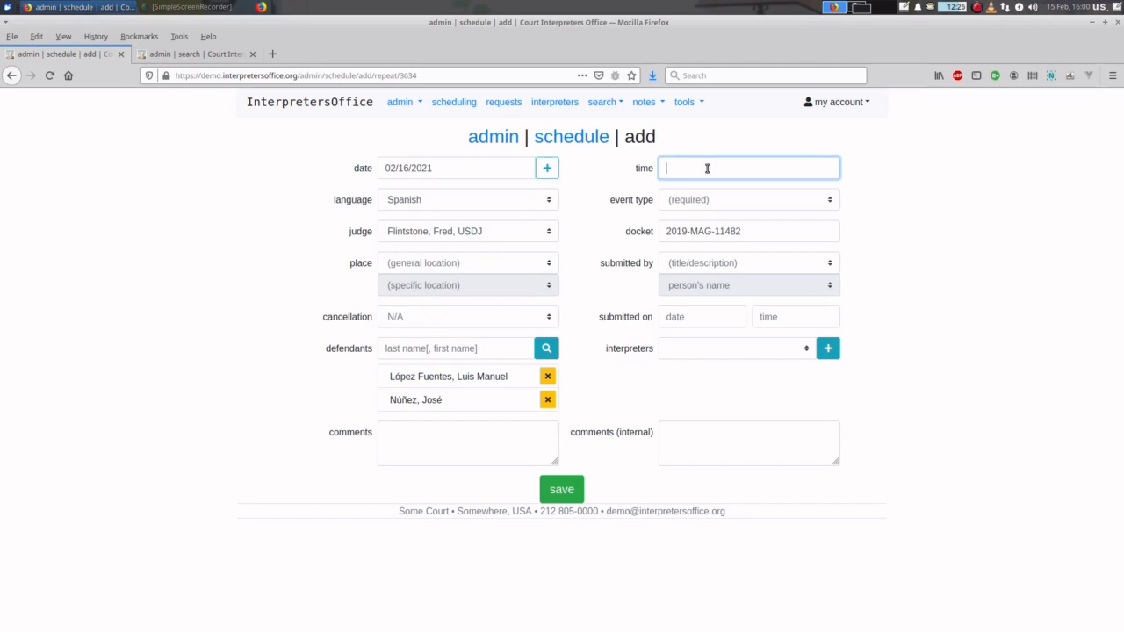
{"action": "type", "text": "10"}
{"action": "left_click", "coordinate": [710, 202]}
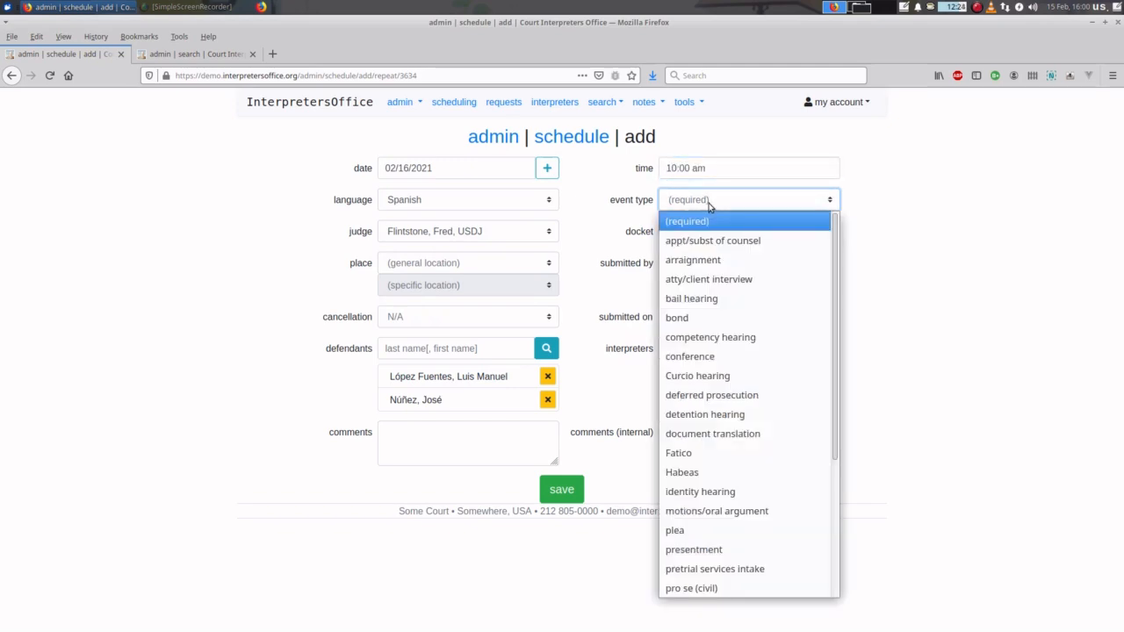
{"action": "left_click", "coordinate": [704, 359]}
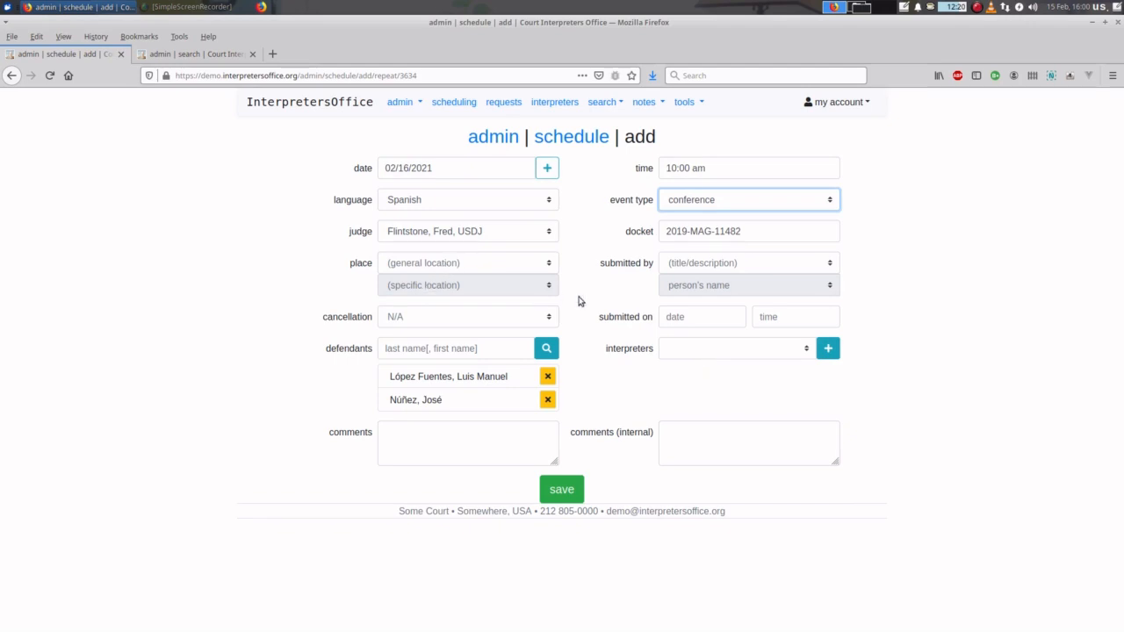
- Record it as submitted by a courtroom deputy on 02/15/2021 at 10:30 am, and save
{"action": "left_click", "coordinate": [764, 263]}
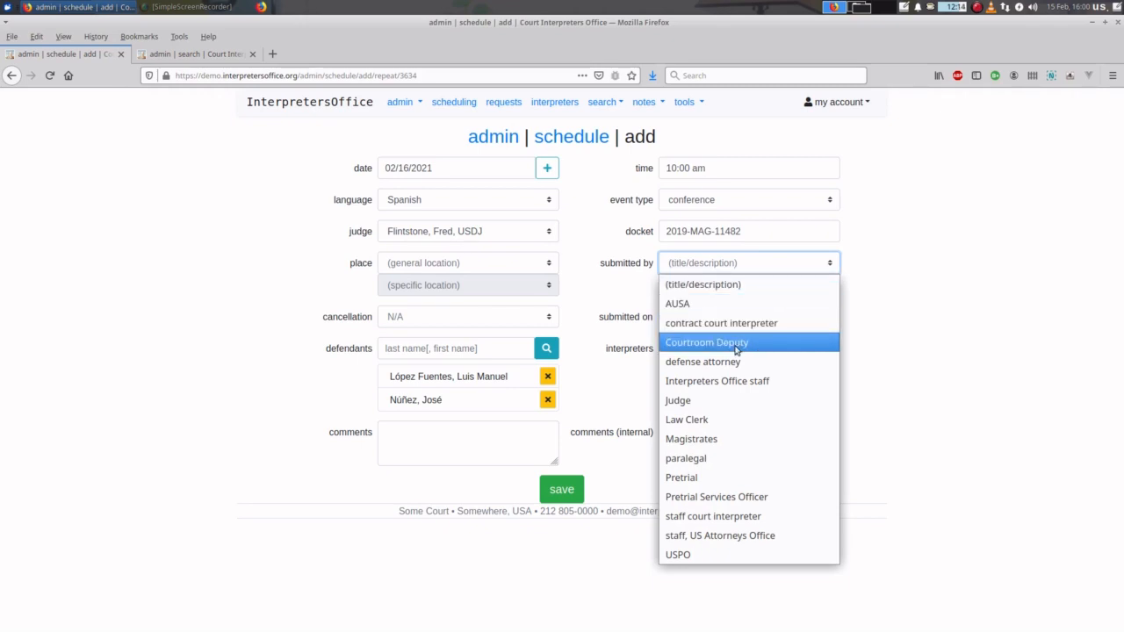
{"action": "left_click", "coordinate": [736, 343]}
{"action": "left_click", "coordinate": [734, 287]}
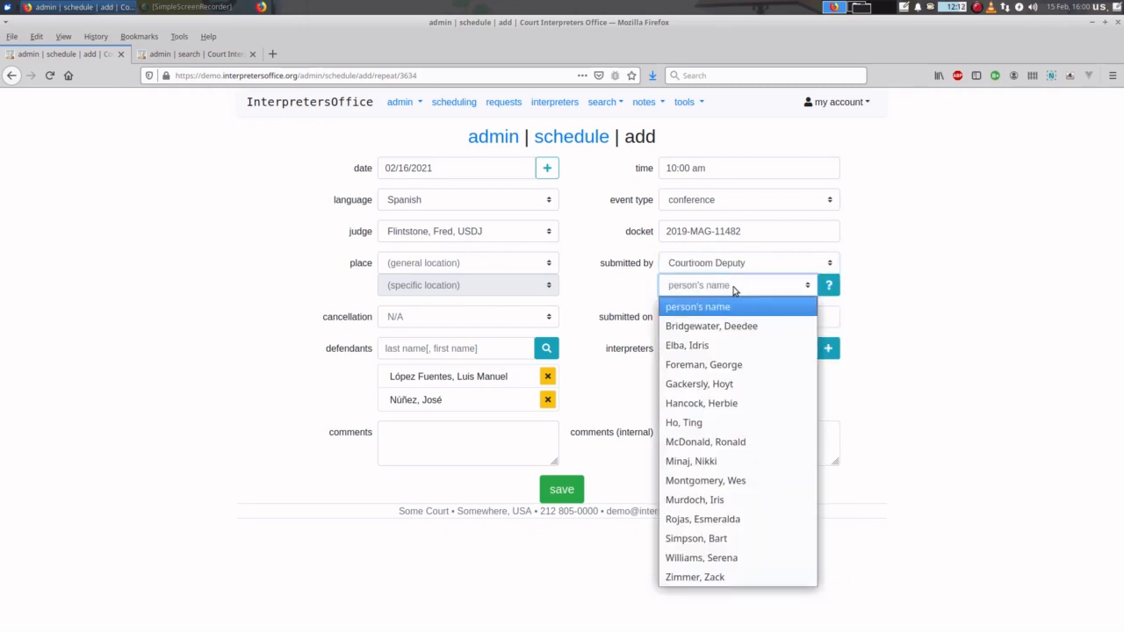
{"action": "left_click", "coordinate": [722, 539]}
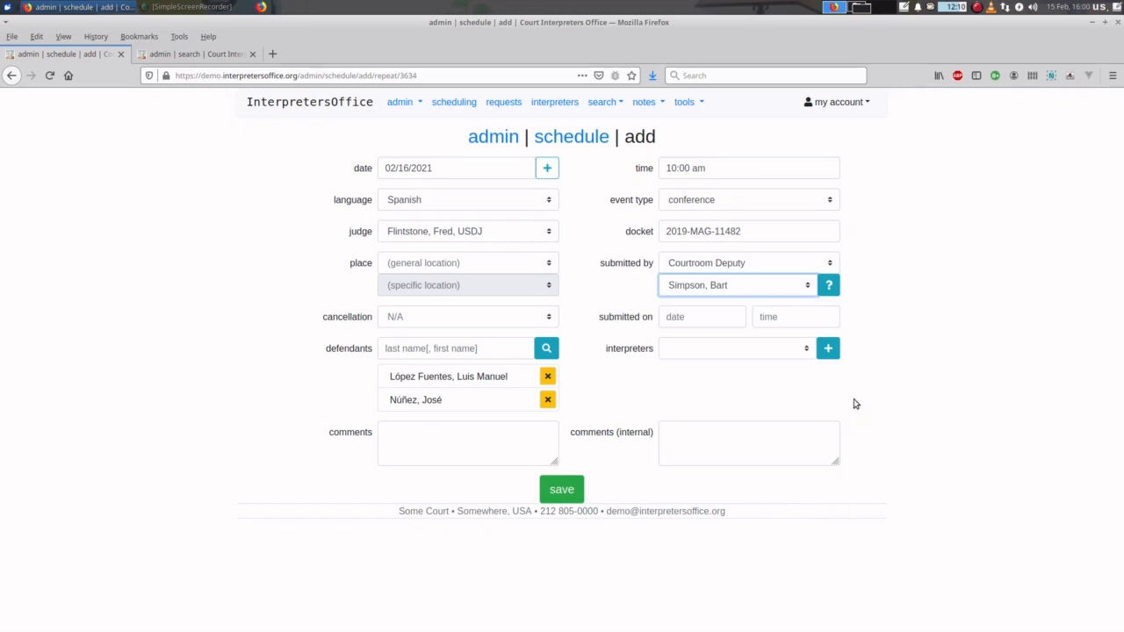
{"action": "left_click", "coordinate": [676, 316]}
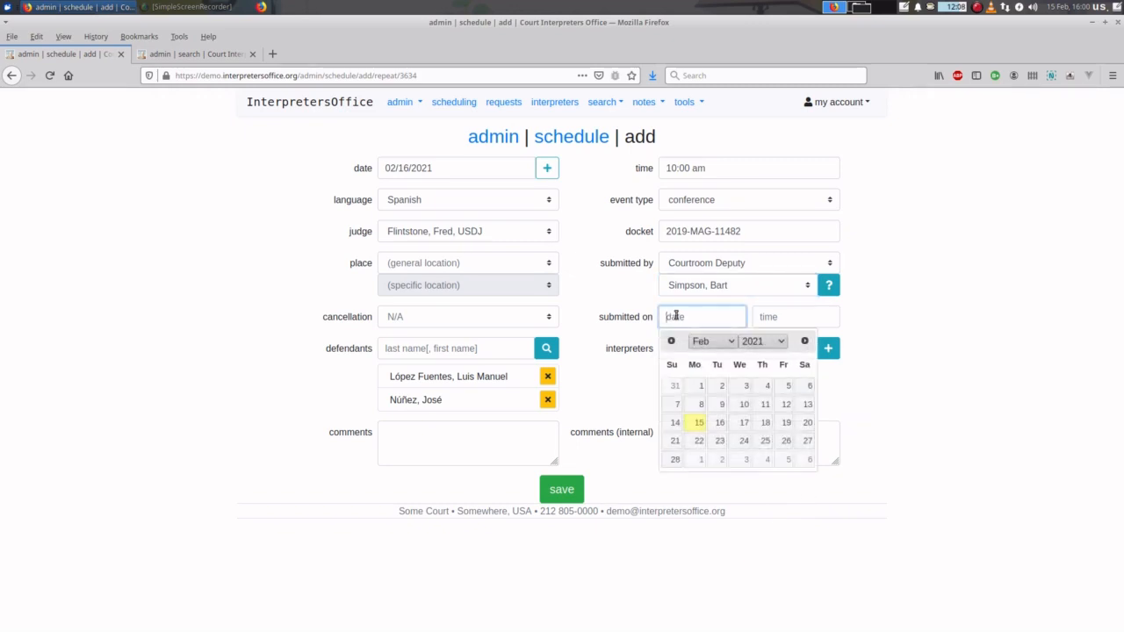
{"action": "left_click", "coordinate": [698, 423]}
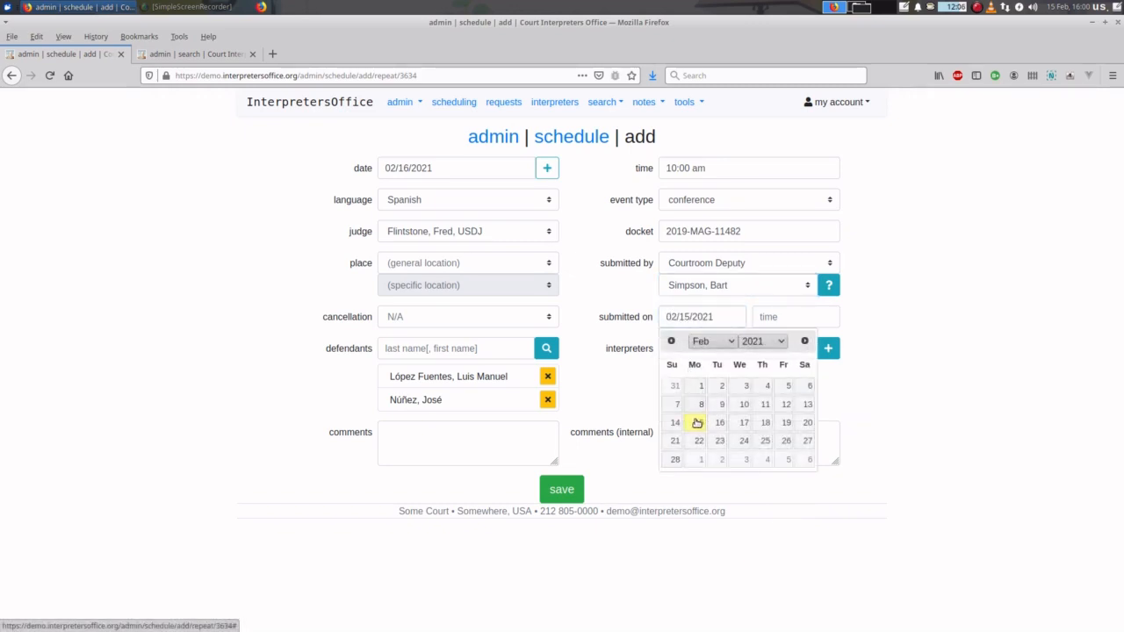
{"action": "left_click", "coordinate": [778, 318]}
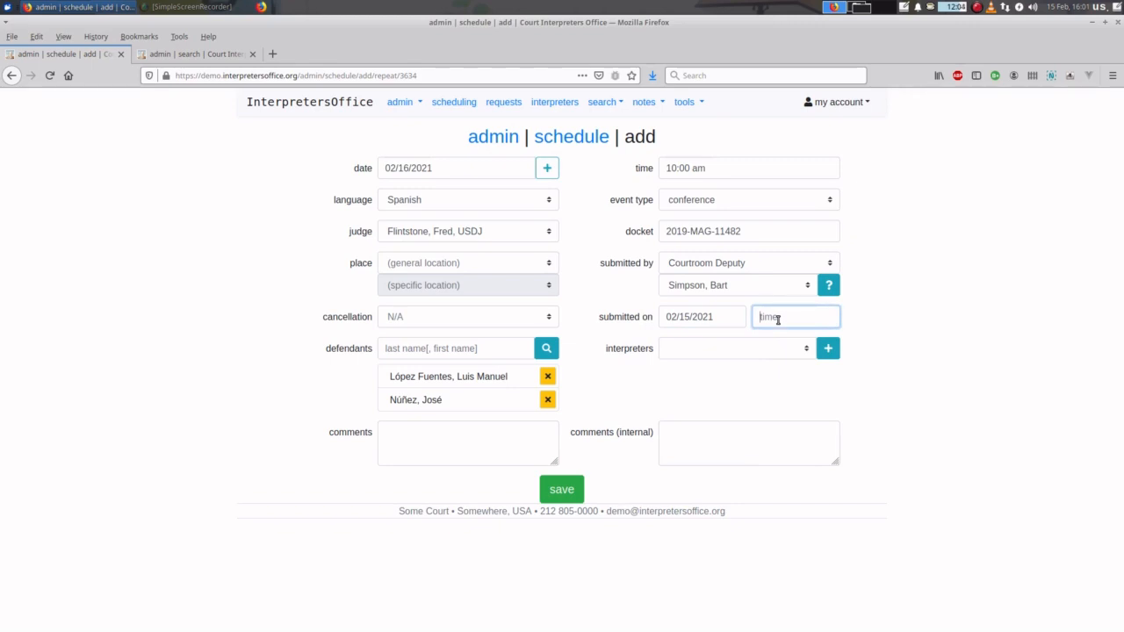
{"action": "type", "text": "10:30 am"}
{"action": "left_click", "coordinate": [1018, 339]}
{"action": "left_click", "coordinate": [567, 489]}
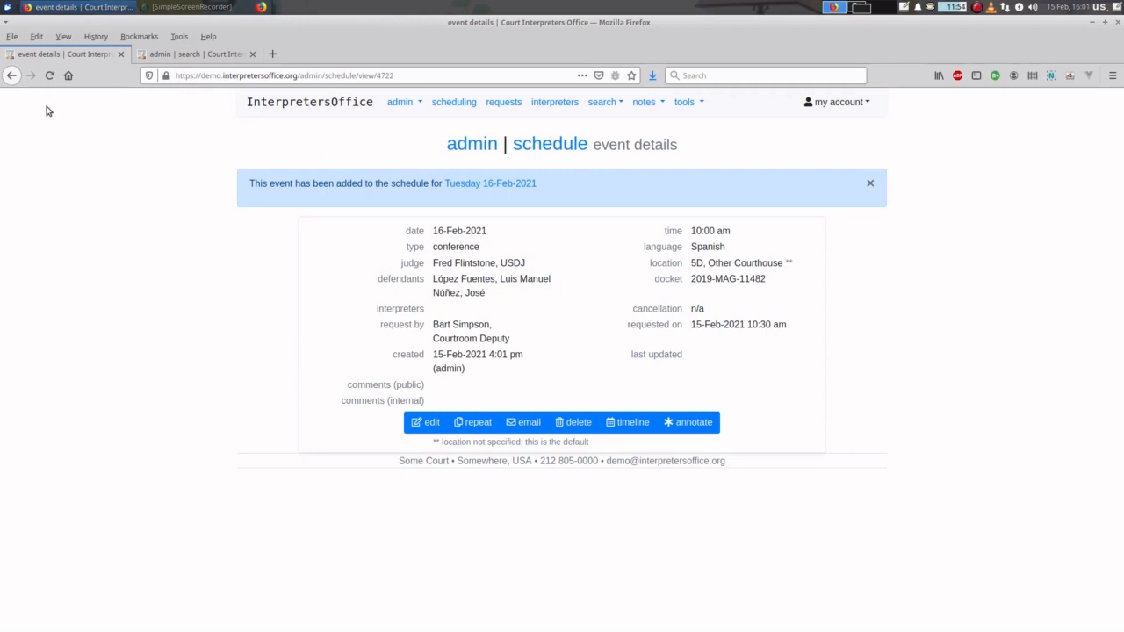
- Go back to the 08-Jan-2020 arraignment's details and start an email about it
{"action": "left_click", "coordinate": [12, 76]}
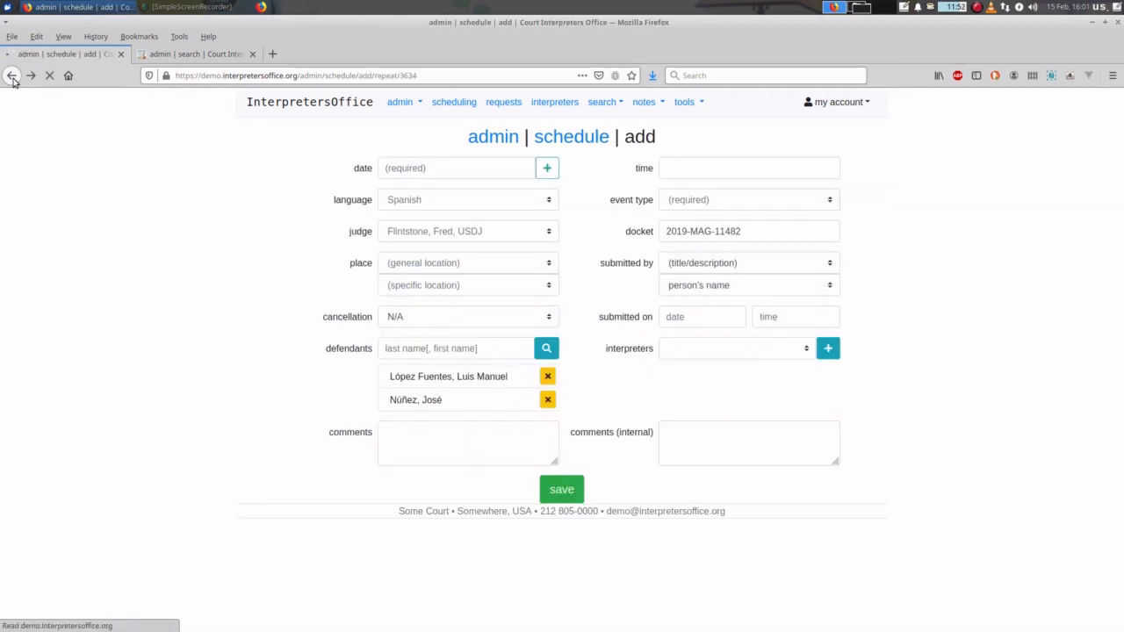
{"action": "left_click", "coordinate": [12, 75]}
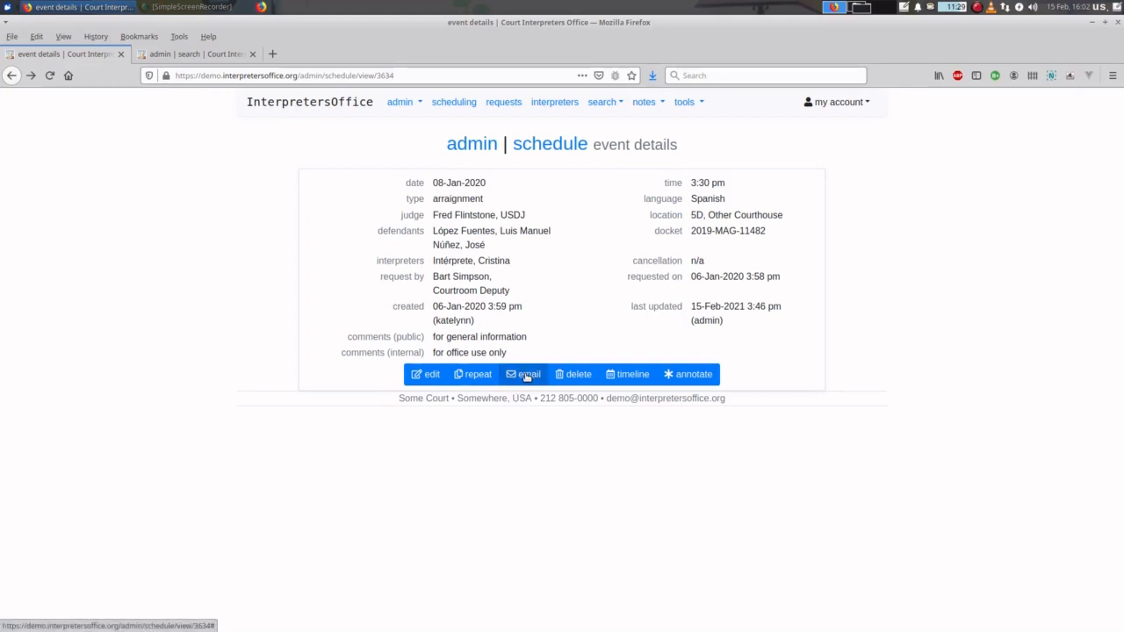
{"action": "left_click", "coordinate": [526, 376]}
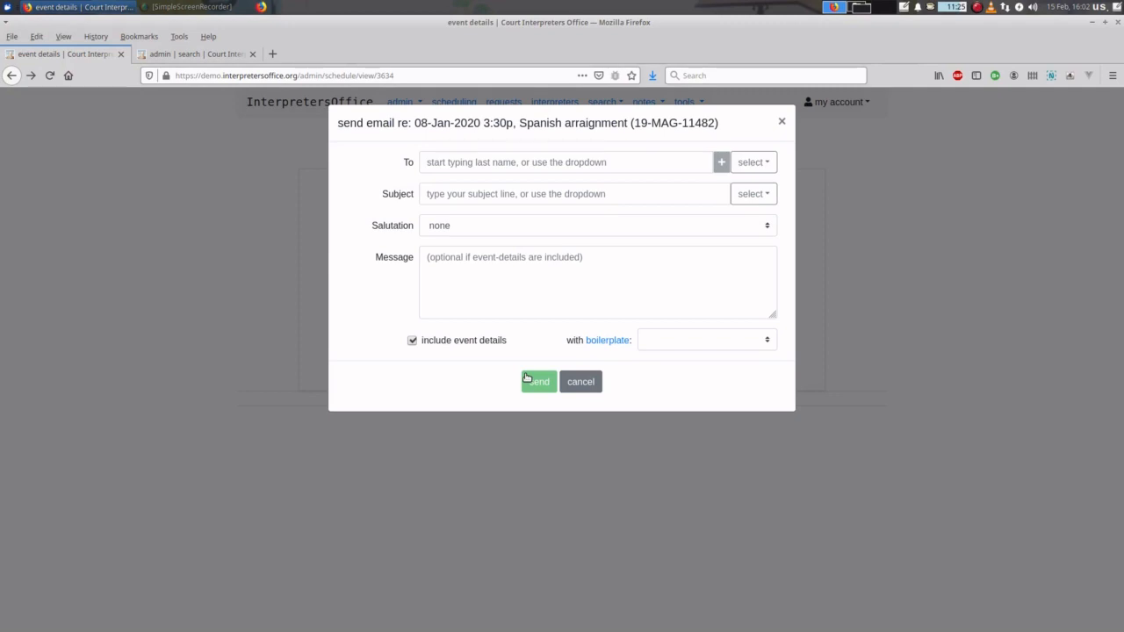
- Add both suggested recipients, making the requesting courtroom deputy a Bcc recipient
{"action": "left_click", "coordinate": [752, 162]}
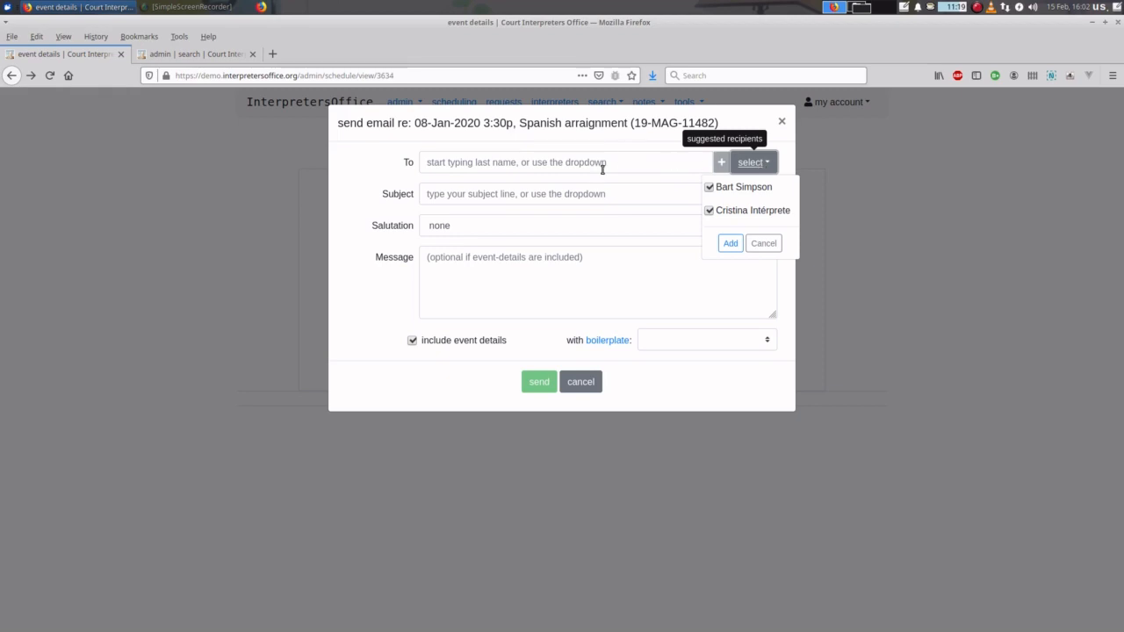
{"action": "left_click", "coordinate": [736, 245]}
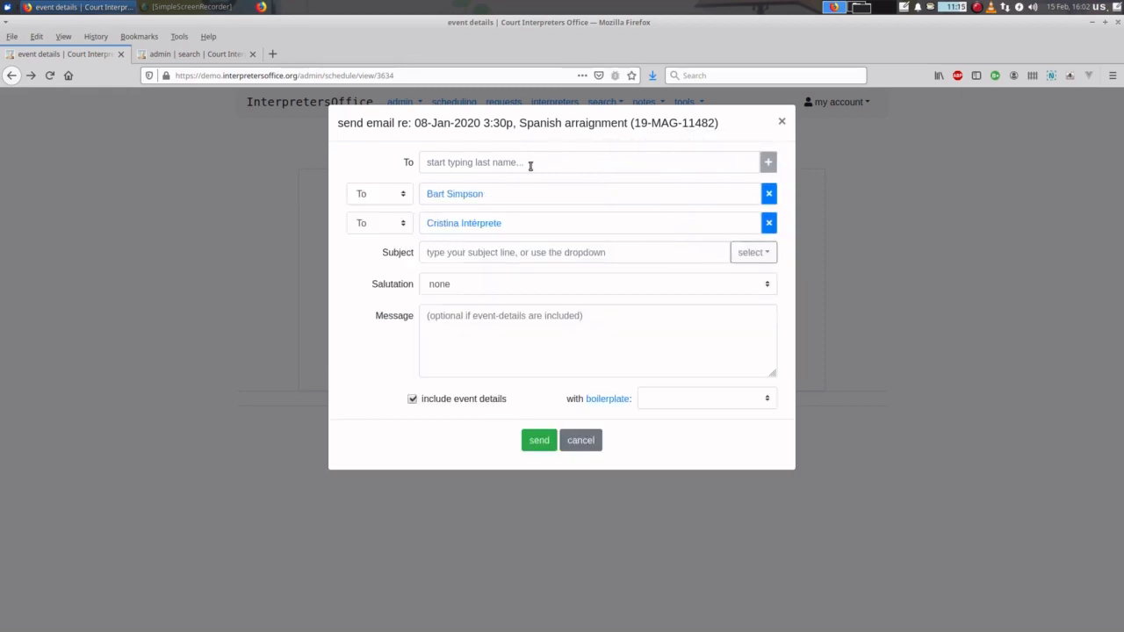
{"action": "left_click", "coordinate": [389, 198]}
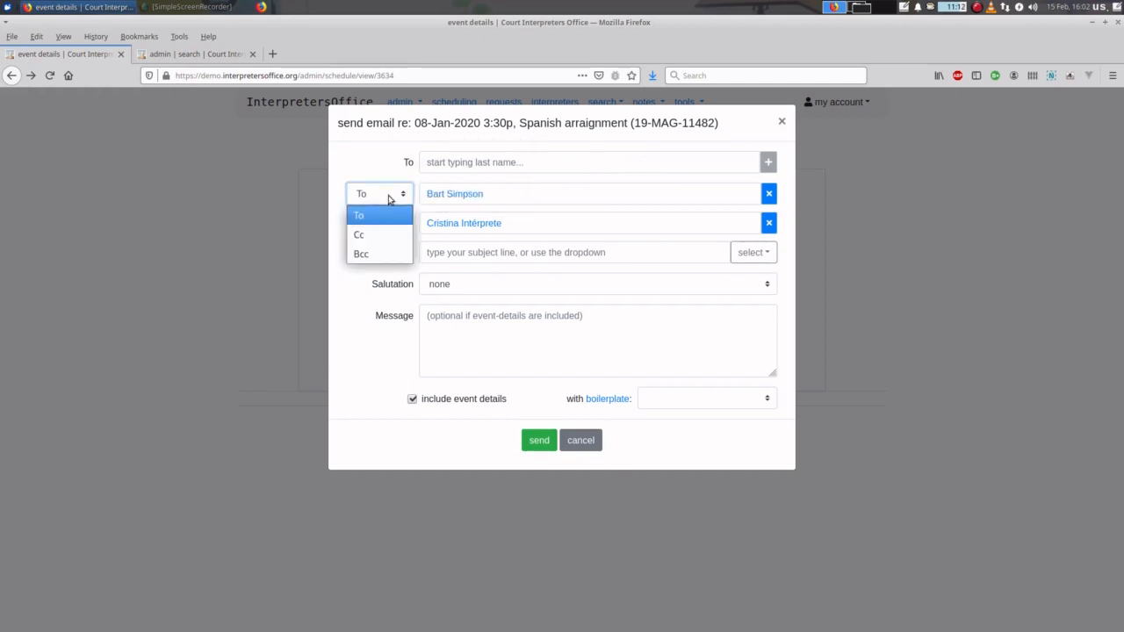
{"action": "left_click", "coordinate": [389, 254]}
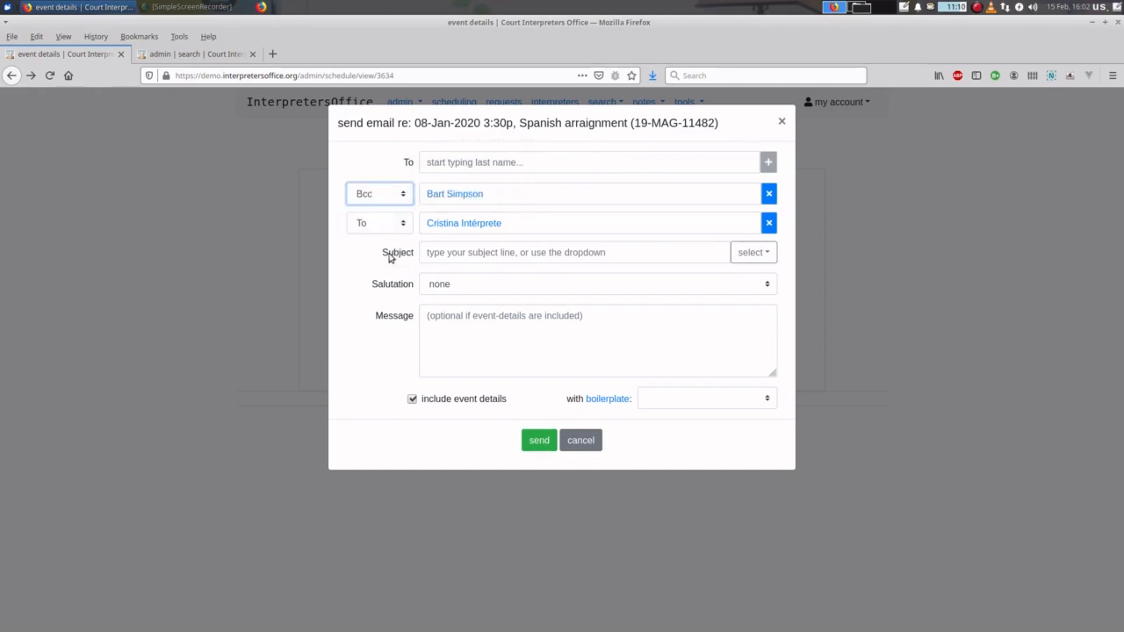
{"action": "left_click", "coordinate": [387, 199]}
{"action": "left_click", "coordinate": [388, 201]}
- Add an interpreter matching 'mint' as a recipient, then remove them
{"action": "left_click", "coordinate": [480, 163]}
{"action": "type", "text": "min"}
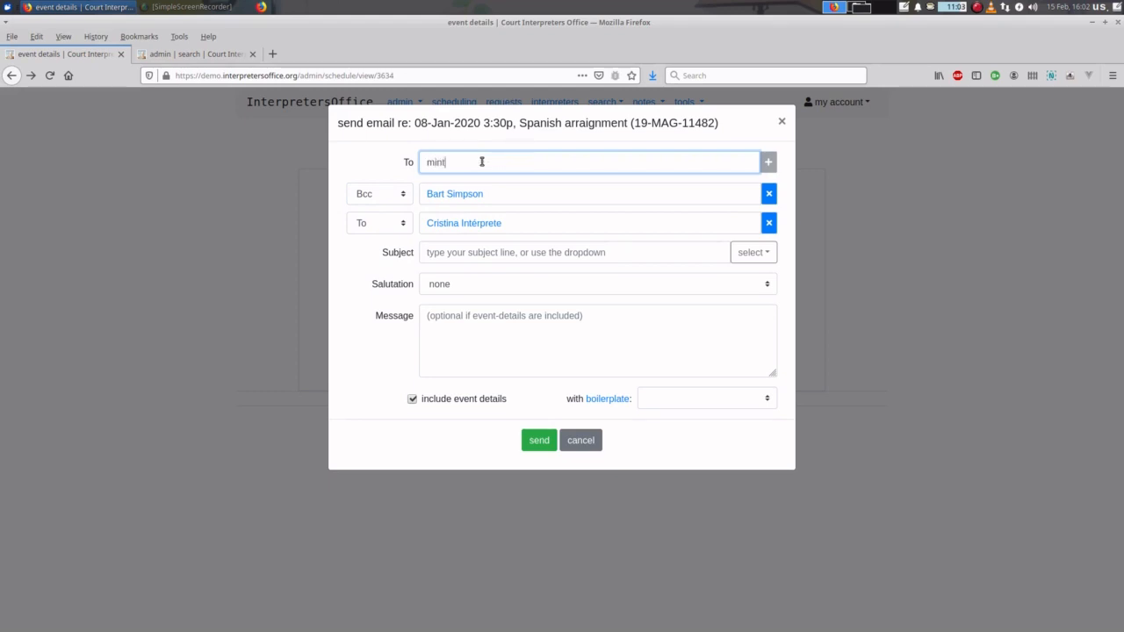
{"action": "type", "text": "t"}
{"action": "key", "text": "Down"}
{"action": "key", "text": "Return"}
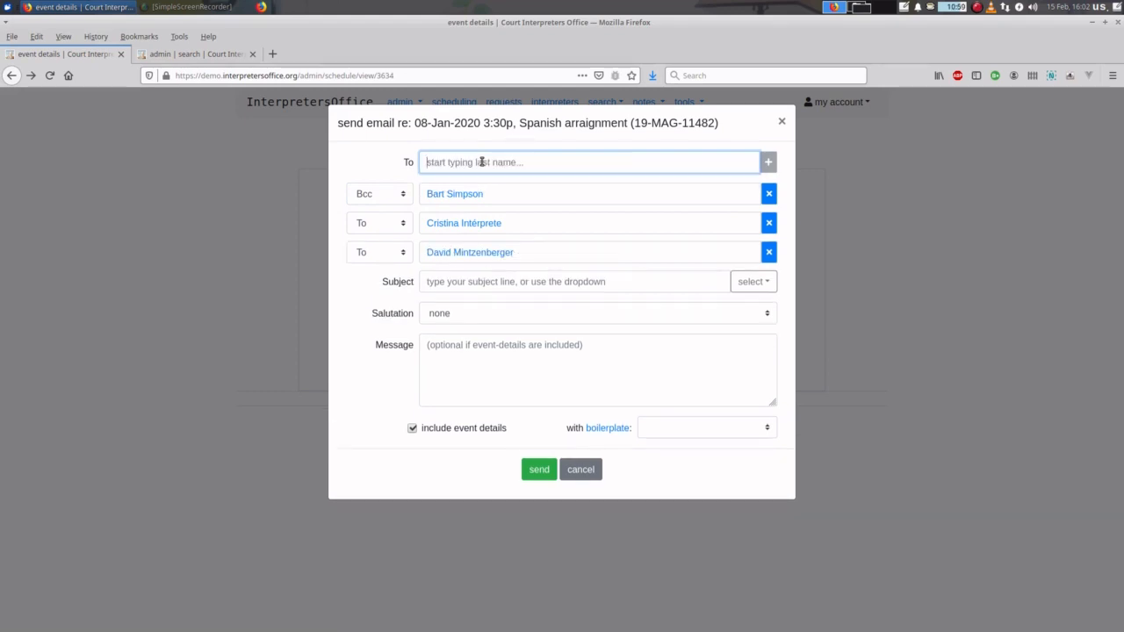
{"action": "left_click", "coordinate": [769, 253]}
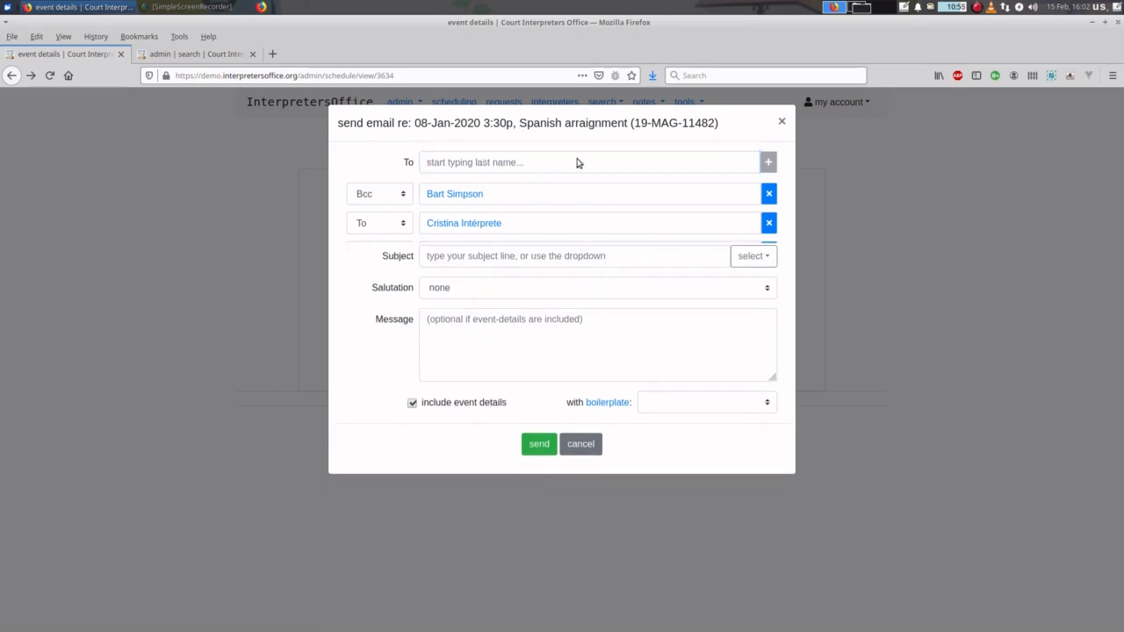
- Add a manually typed e-mail address as a recipient, then remove it
{"action": "left_click", "coordinate": [537, 165]}
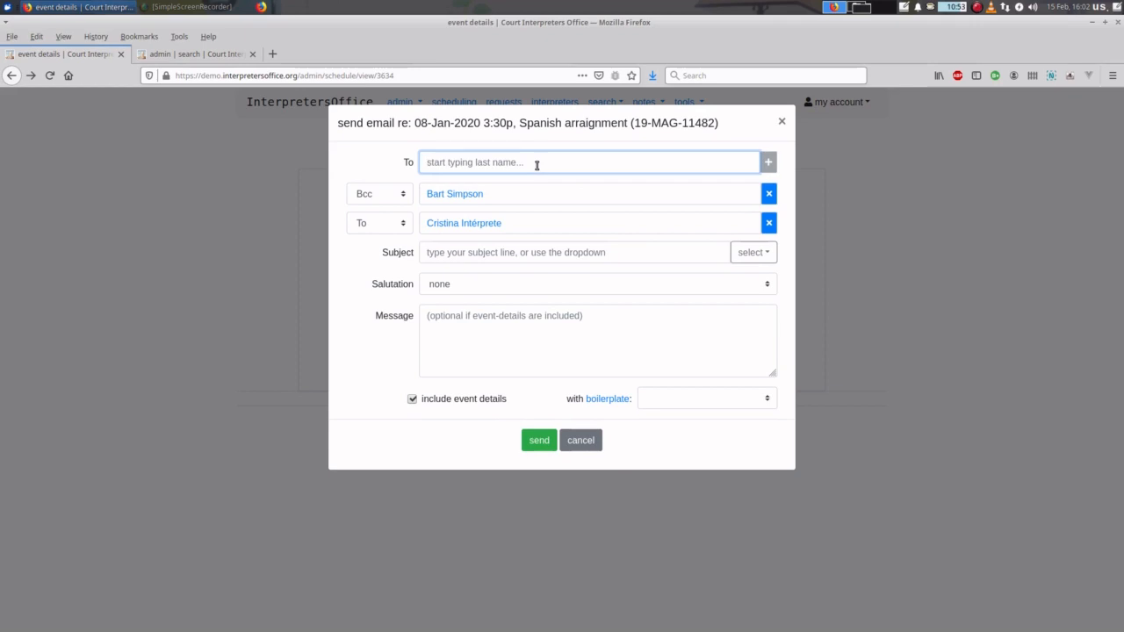
{"action": "type", "text": "anybody@somewh"}
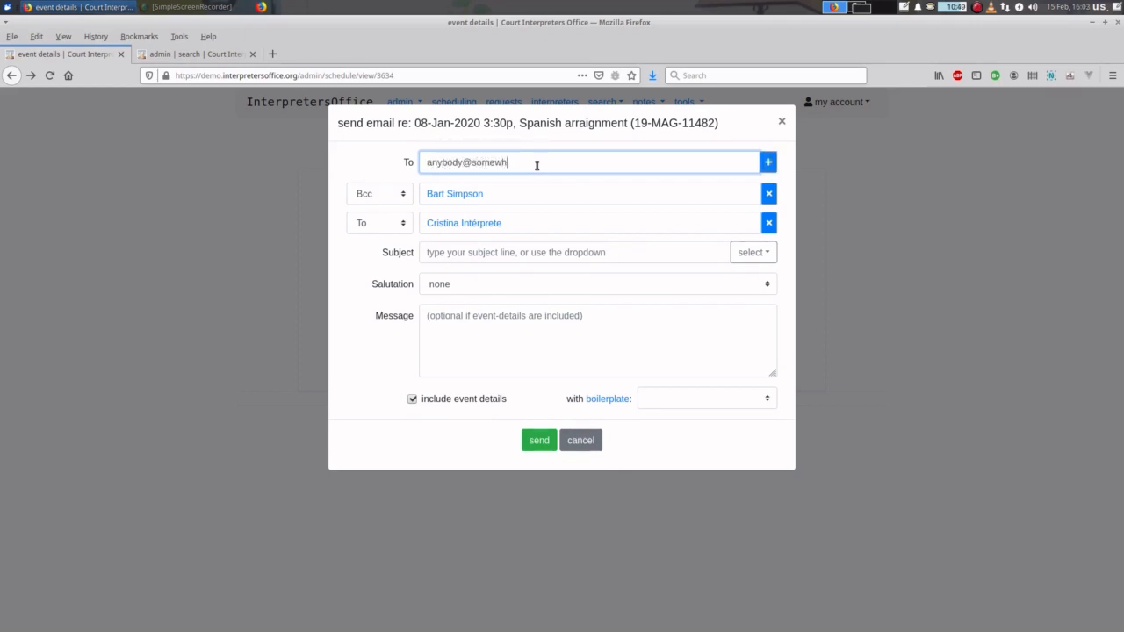
{"action": "type", "text": "ere.c"}
{"action": "type", "text": "pm"}
{"action": "key", "text": "BackSpace"}
{"action": "key", "text": "BackSpace"}
{"action": "type", "text": "om"}
{"action": "left_click", "coordinate": [769, 164]}
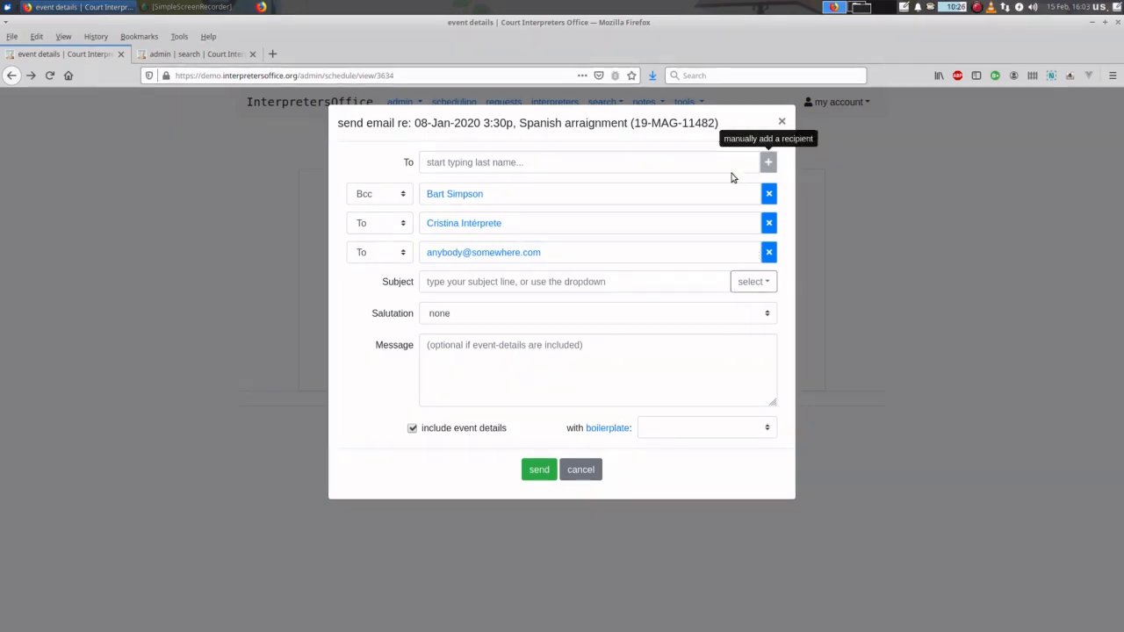
{"action": "left_click", "coordinate": [768, 252]}
{"action": "left_click", "coordinate": [765, 255]}
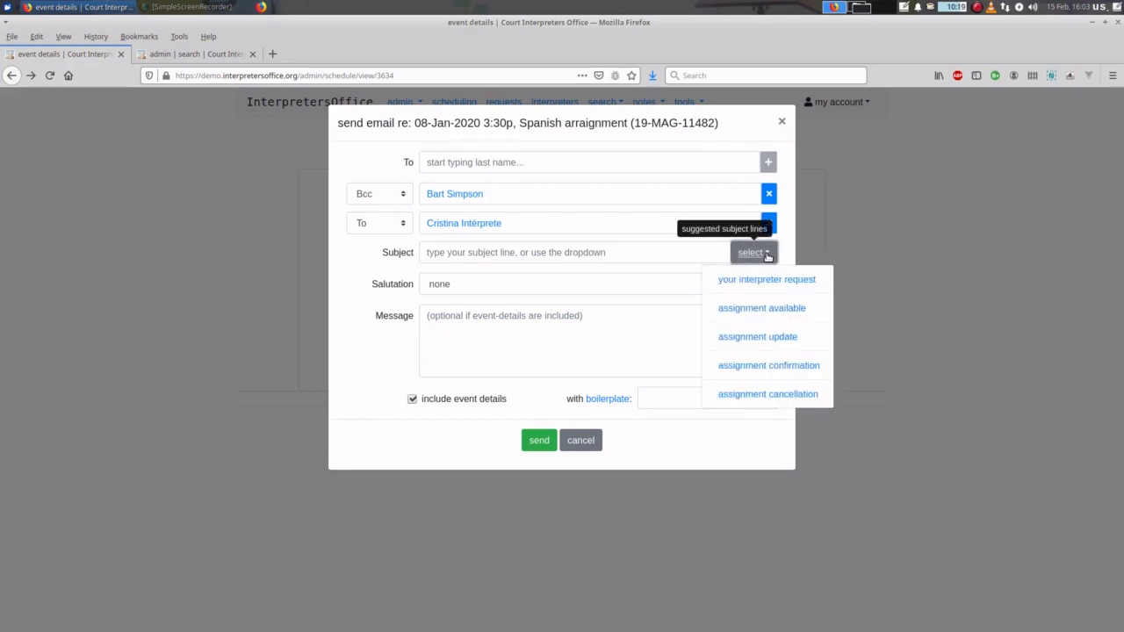
- Send the 'assignment confirmation' email with the extra note 'this is some extra note'
{"action": "left_click", "coordinate": [778, 368]}
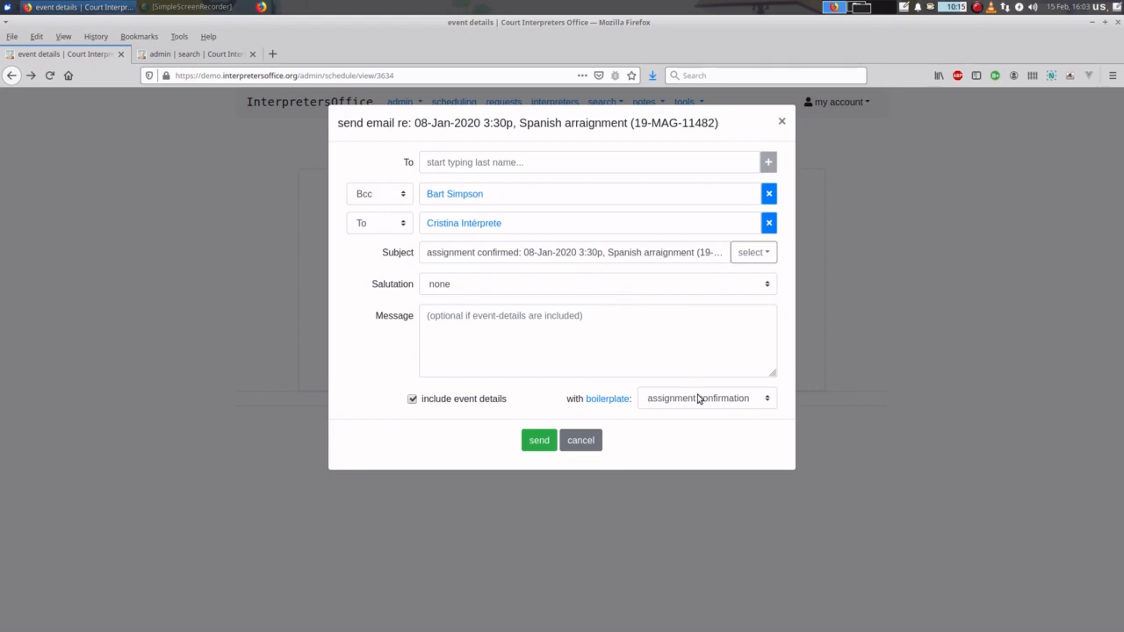
{"action": "left_click", "coordinate": [492, 318]}
{"action": "type", "text": "this "}
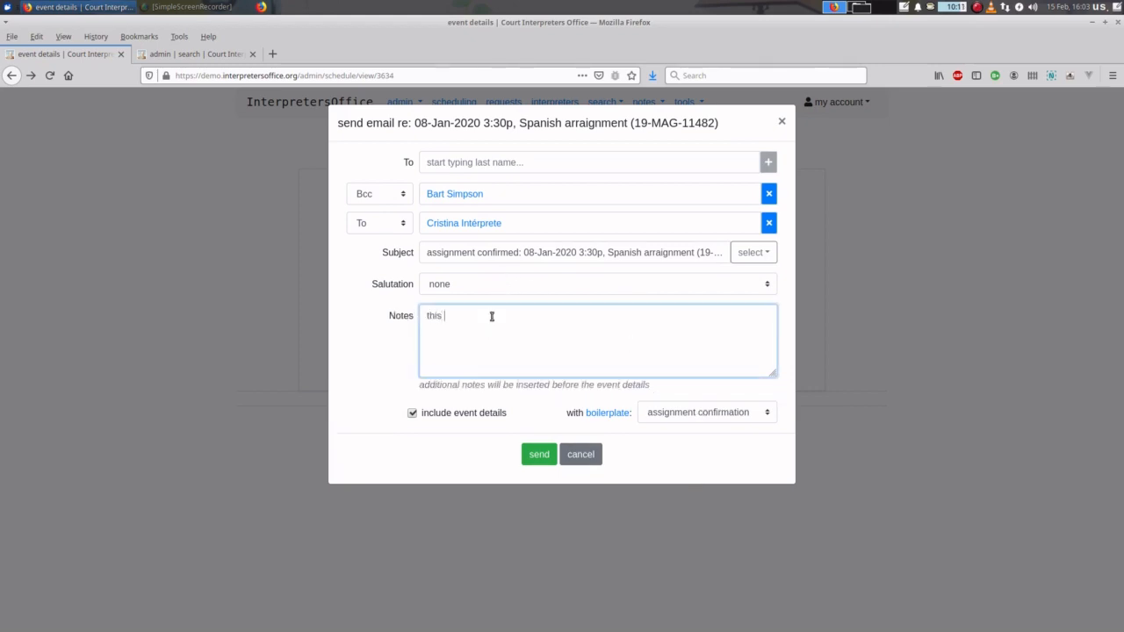
{"action": "type", "text": "is some extra note."}
{"action": "left_click", "coordinate": [539, 454]}
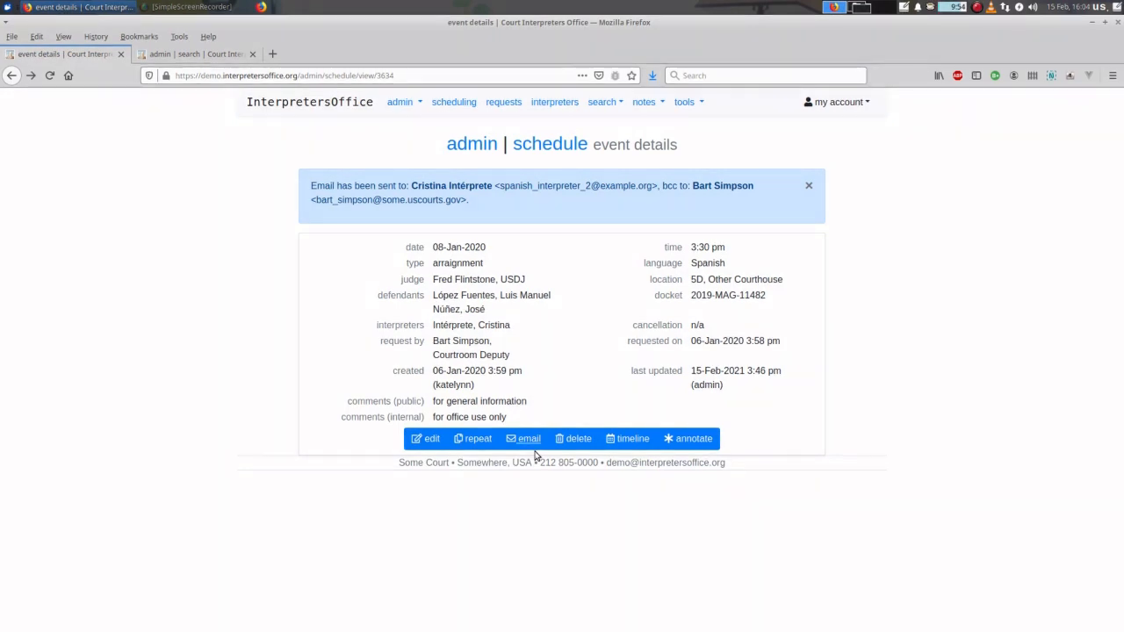
{"action": "left_click", "coordinate": [576, 441]}
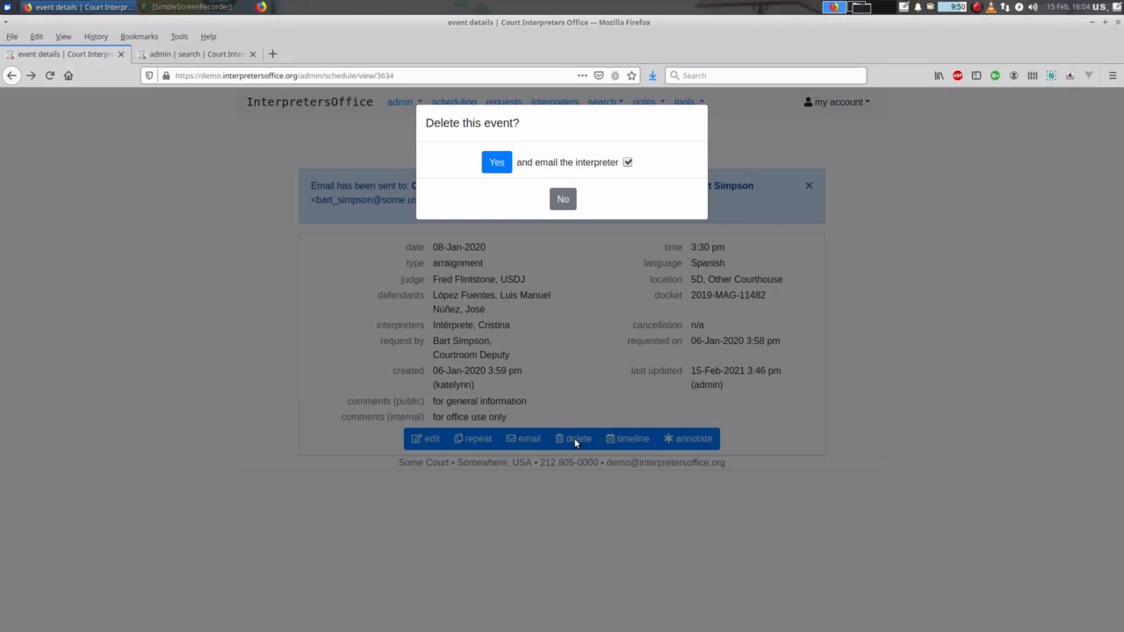
{"action": "left_click", "coordinate": [562, 199]}
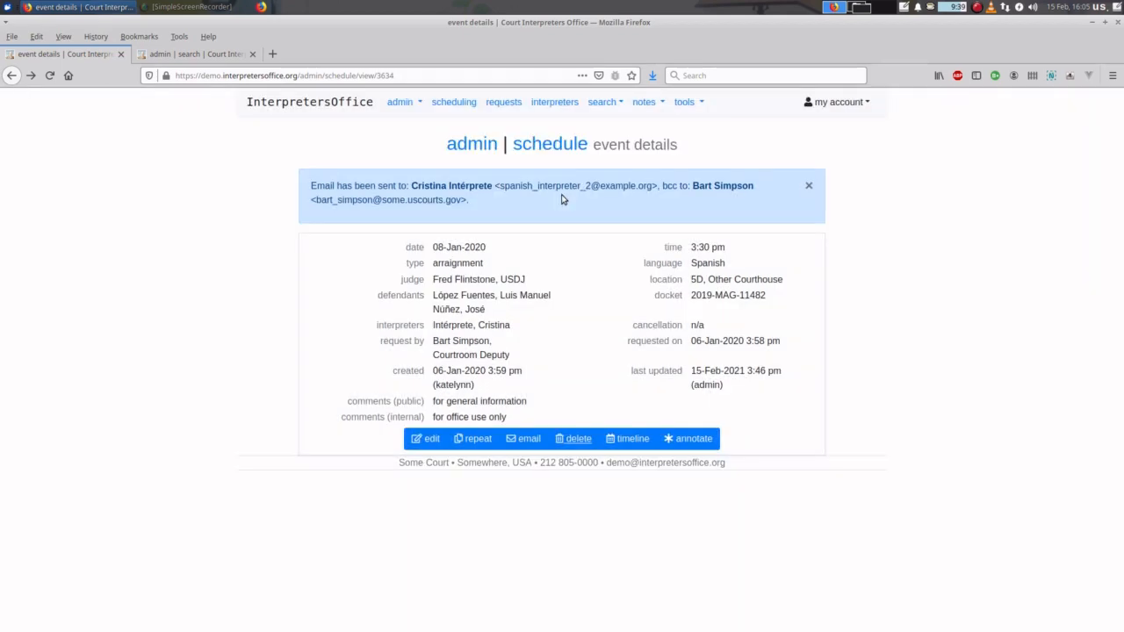
{"action": "left_click", "coordinate": [627, 441]}
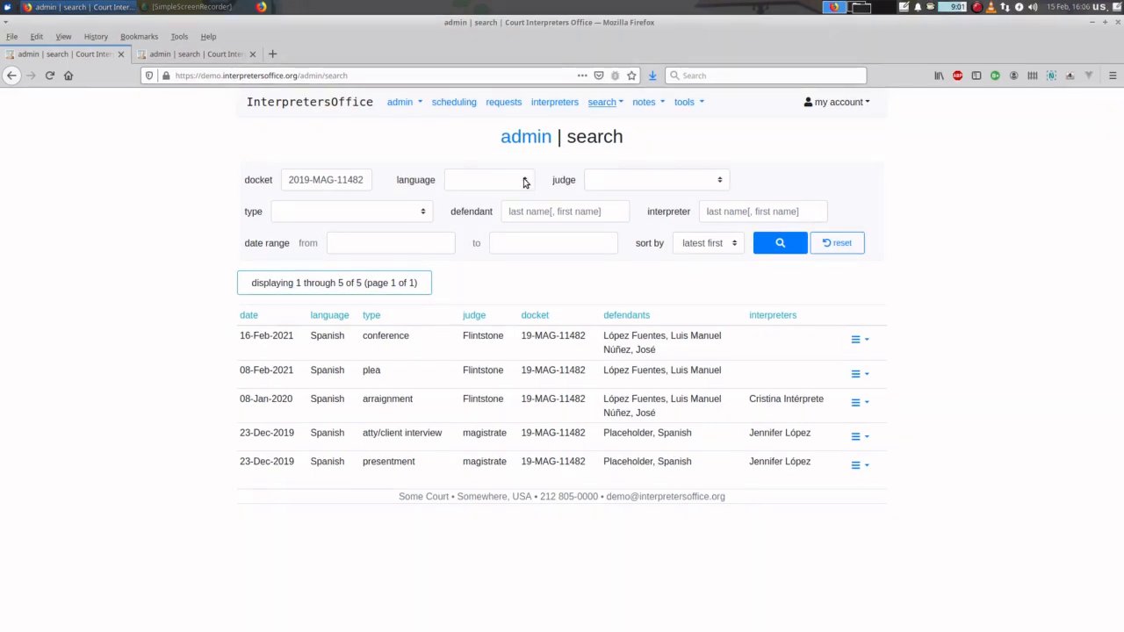
{"action": "key", "text": "alt+Left"}
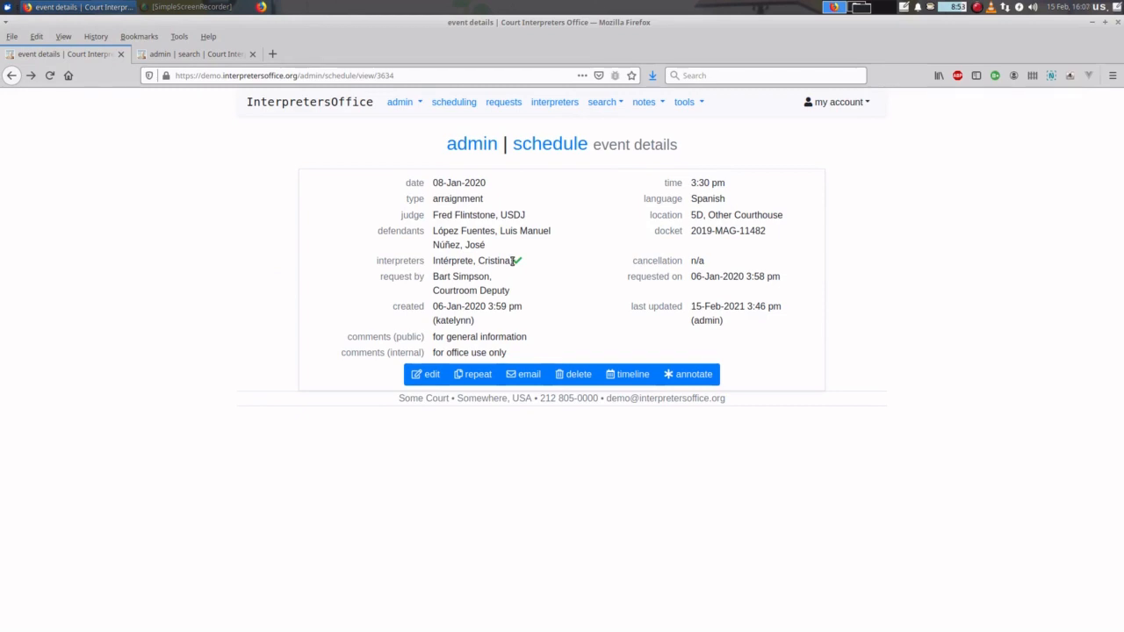
- Check the arraignment's interpreter confirmation icon on the 08 Jan 2020 schedule
{"action": "left_click", "coordinate": [549, 143]}
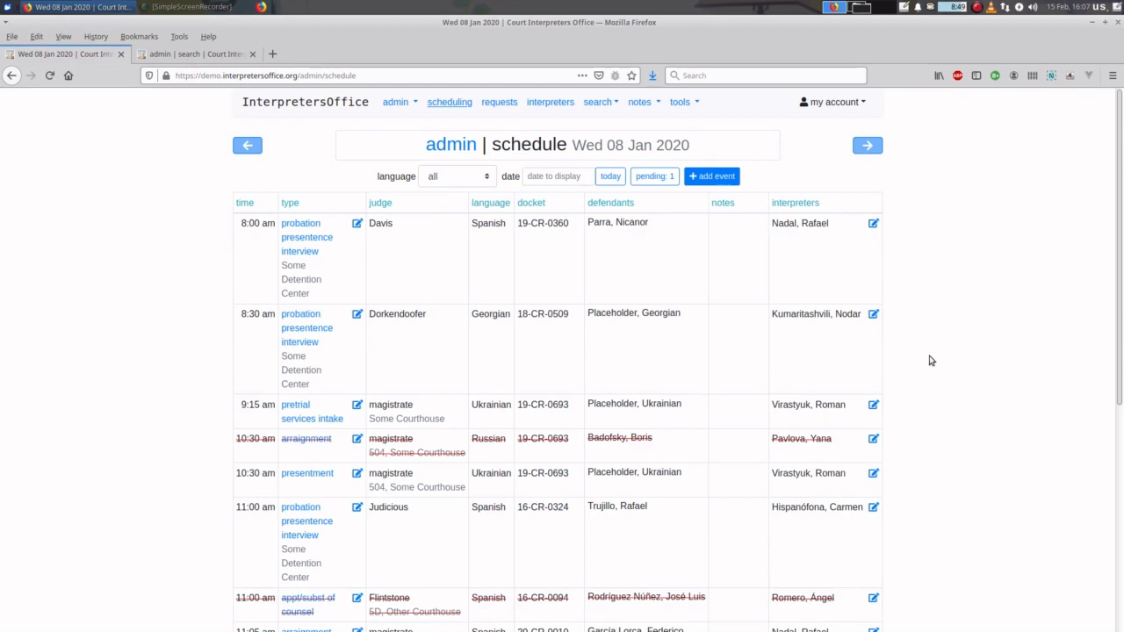
{"action": "scroll", "coordinate": [932, 360], "scroll_direction": "down", "scroll_amount": 5}
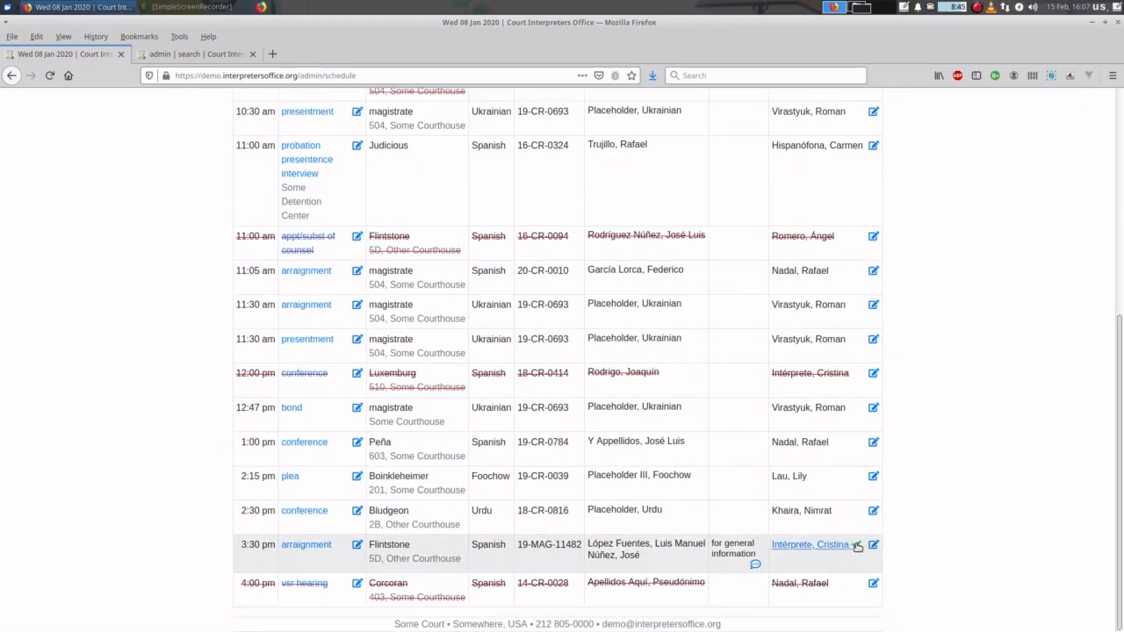
{"action": "mouse_move", "coordinate": [857, 546]}
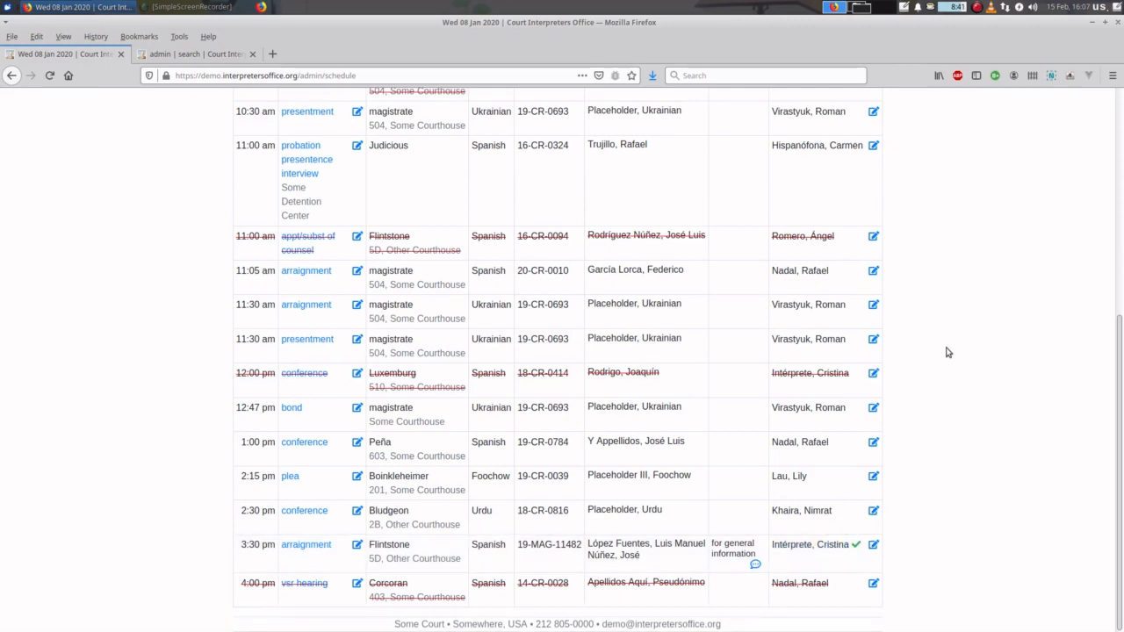
{"action": "scroll", "coordinate": [947, 352], "scroll_direction": "up", "scroll_amount": 3}
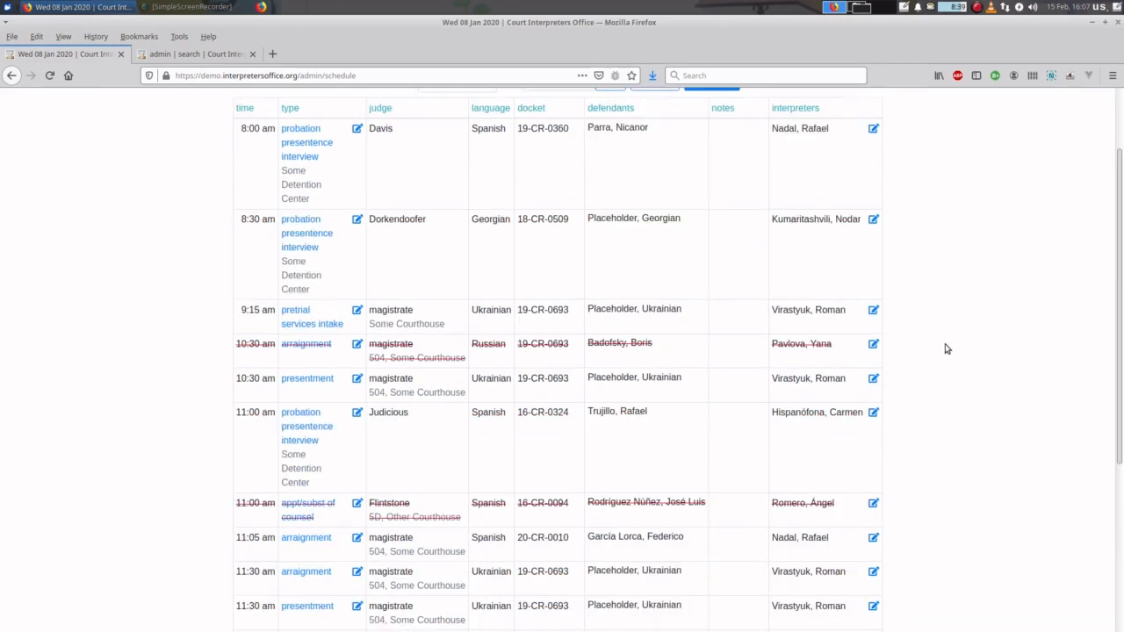
{"action": "scroll", "coordinate": [1051, 305], "scroll_direction": "up", "scroll_amount": 1}
- Hide and restore Firefox, then return to the arraignment's details page
{"action": "key", "text": "ctrl+alt+d"}
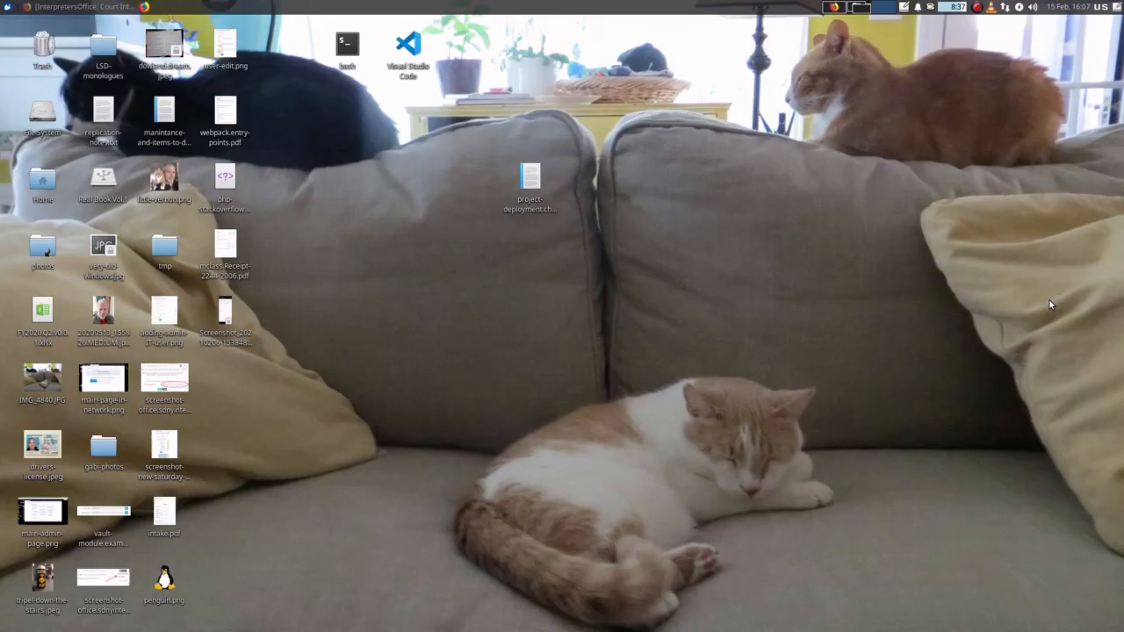
{"action": "key", "text": "ctrl+alt+d"}
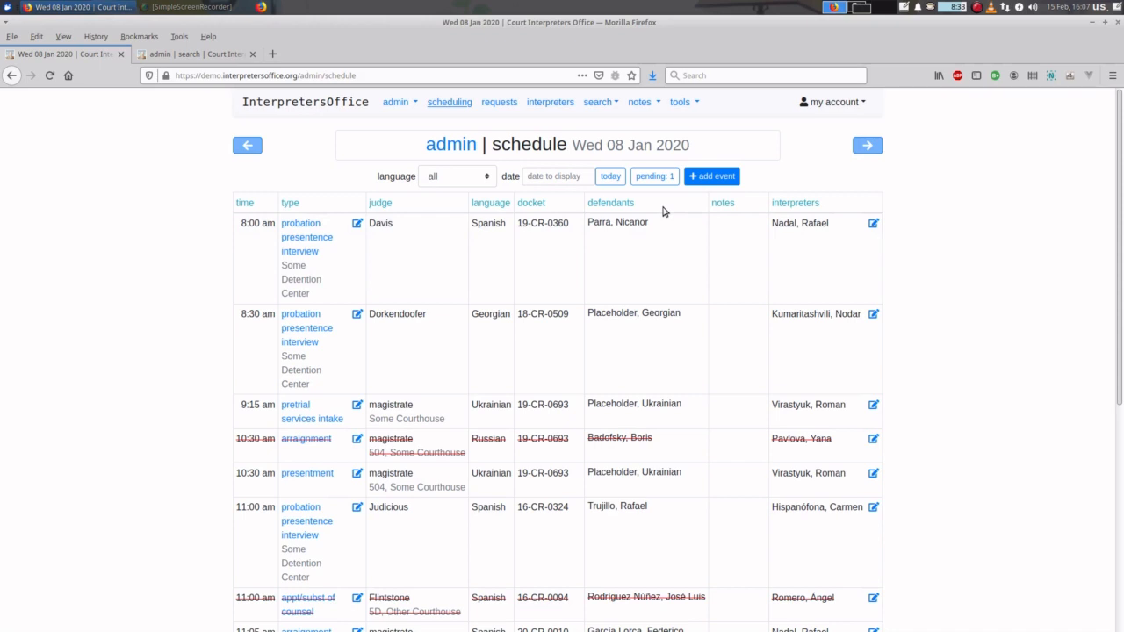
{"action": "key", "text": "alt+Left"}
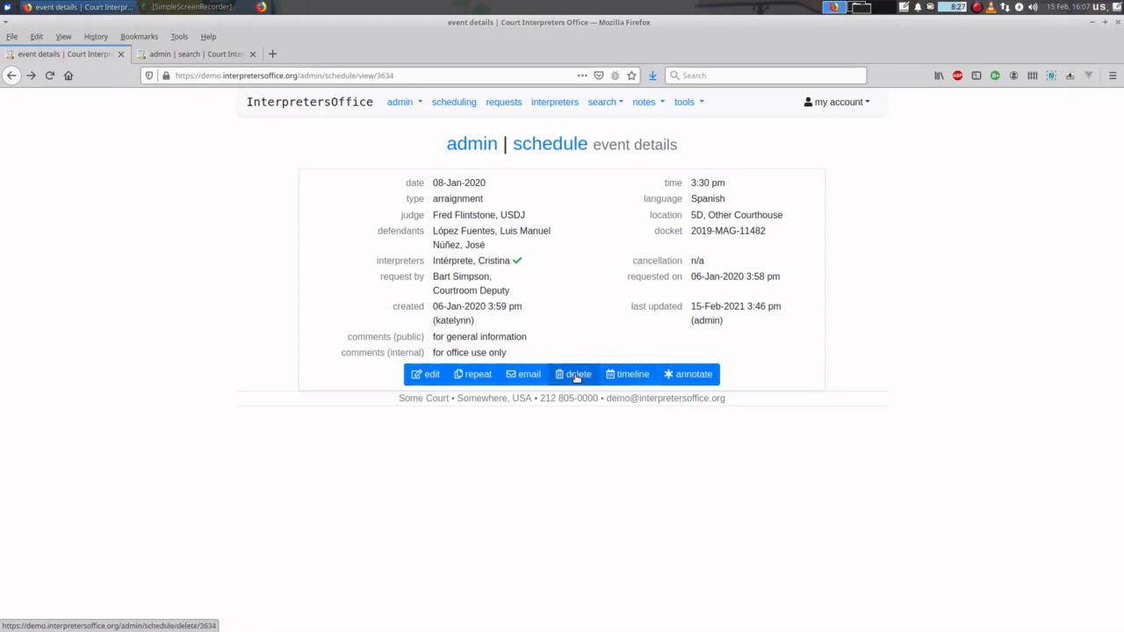
{"action": "left_click", "coordinate": [698, 375]}
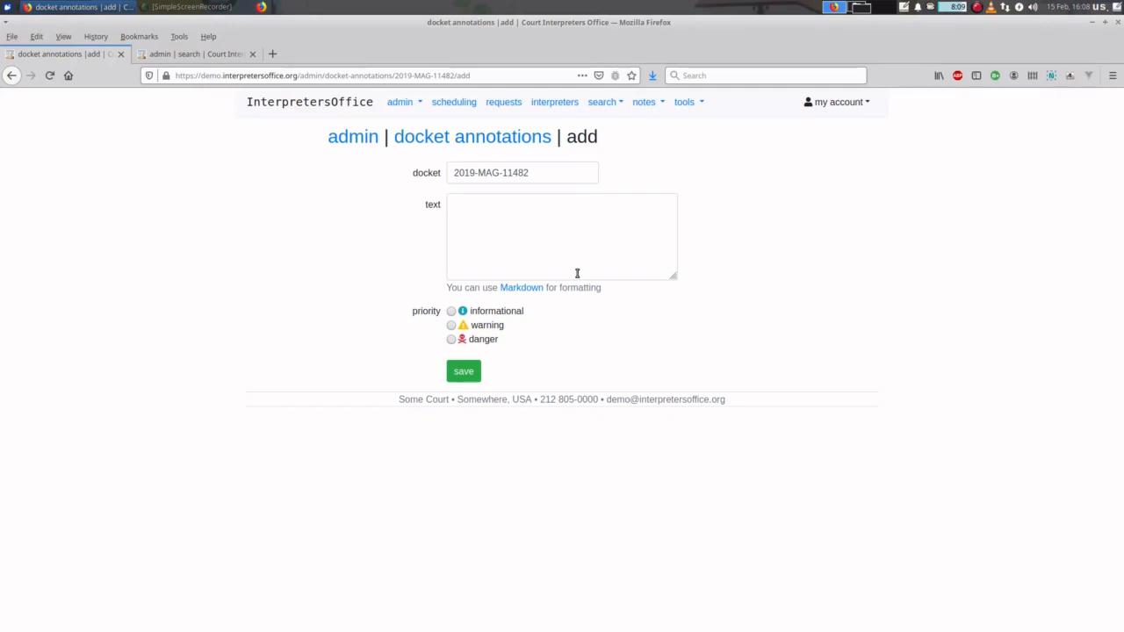
{"action": "left_click", "coordinate": [476, 203]}
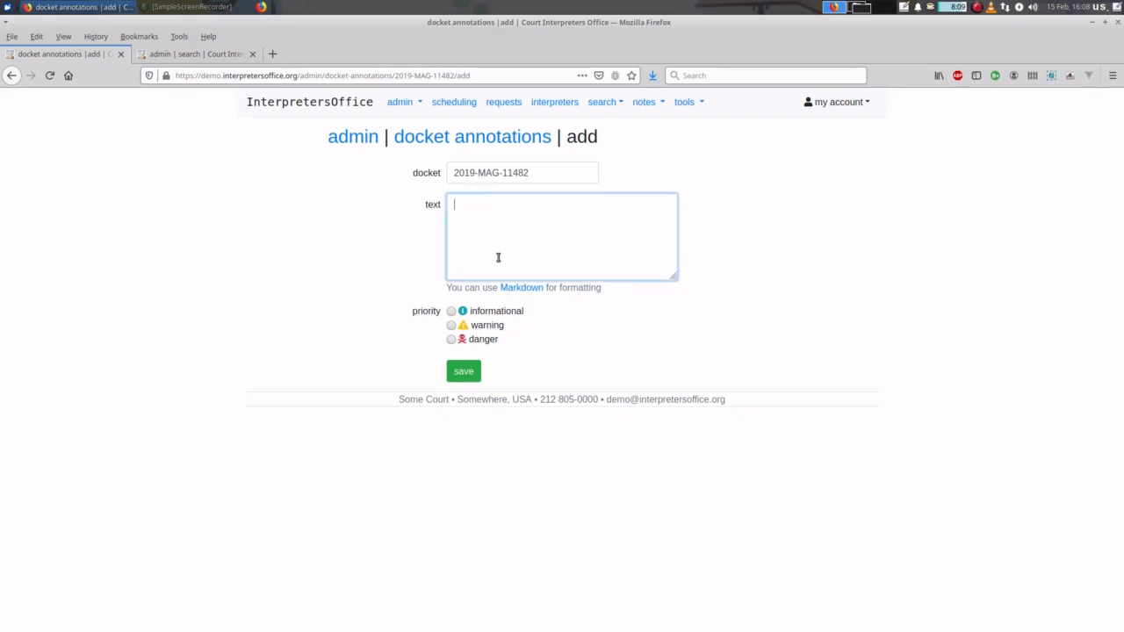
{"action": "type", "text": "this is a"}
{"action": "type", "text": " bit"}
{"action": "key", "text": "BackSpace"}
{"action": "type", "text": "d"}
{"action": "key", "text": "BackSpace"}
{"action": "key", "text": "BackSpace"}
{"action": "type", "text": "g deal!"}
{"action": "left_click", "coordinate": [452, 325]}
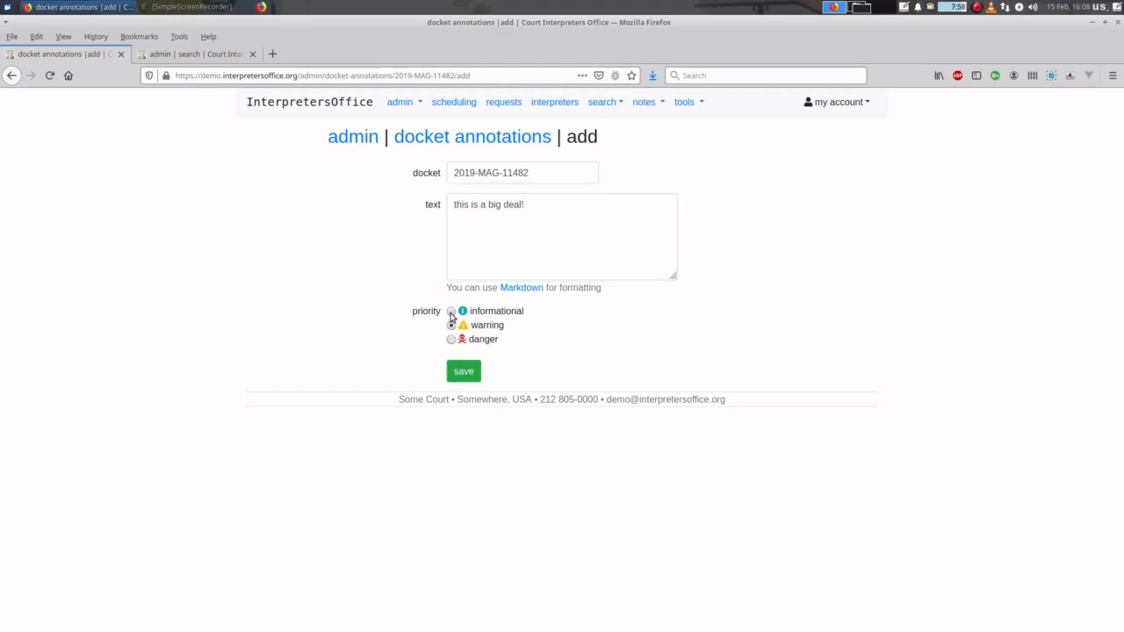
{"action": "left_click", "coordinate": [464, 372]}
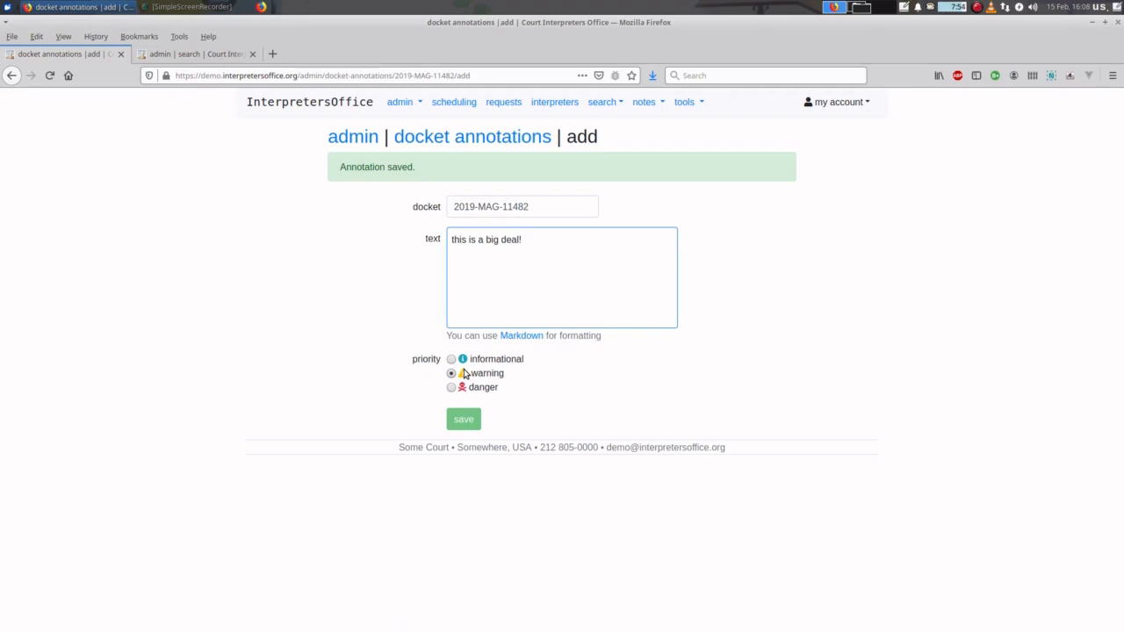
{"action": "key", "text": "alt+Left"}
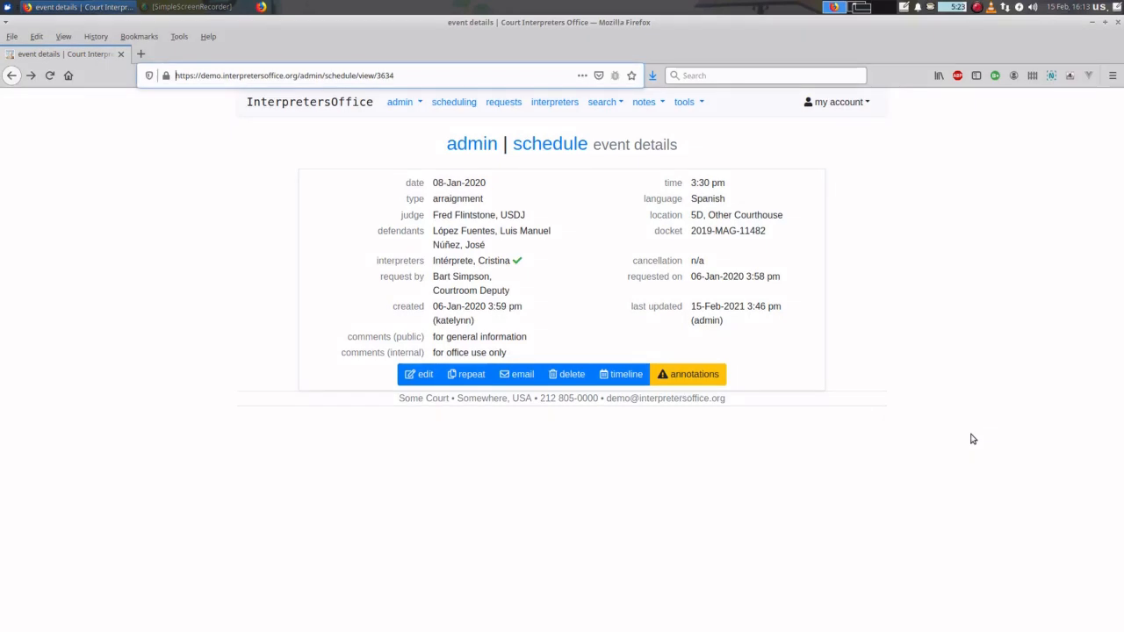
- Go to the schedule and jump to today, Mon 15 Feb 2021, with its 4:00 pm Spanish conference
{"action": "left_click", "coordinate": [459, 102]}
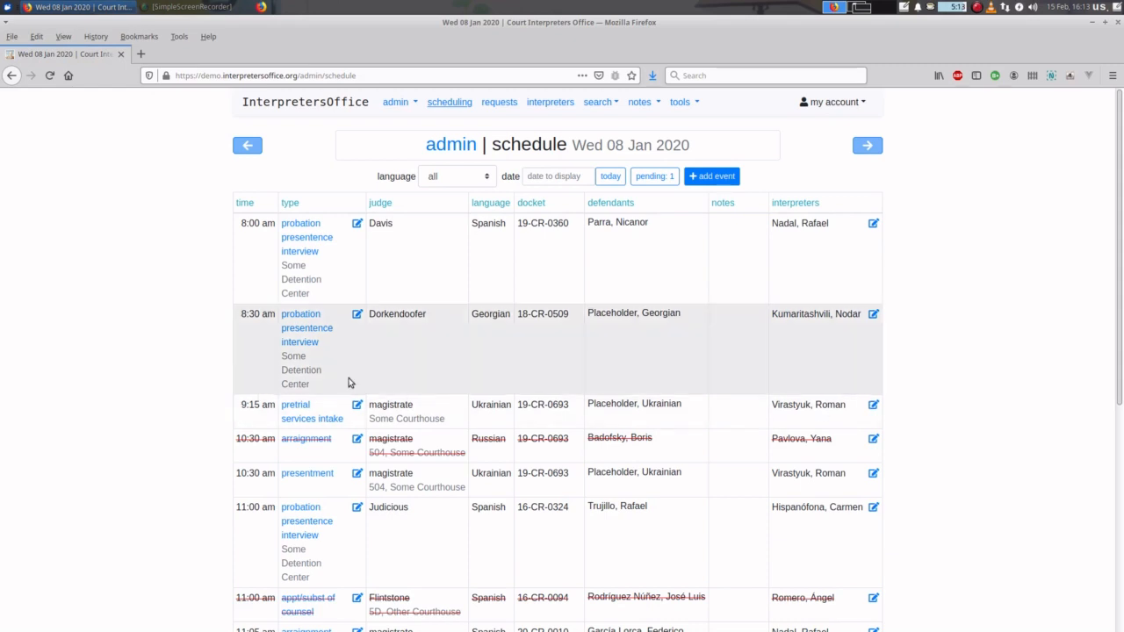
{"action": "scroll", "coordinate": [483, 561], "scroll_direction": "down", "scroll_amount": 5}
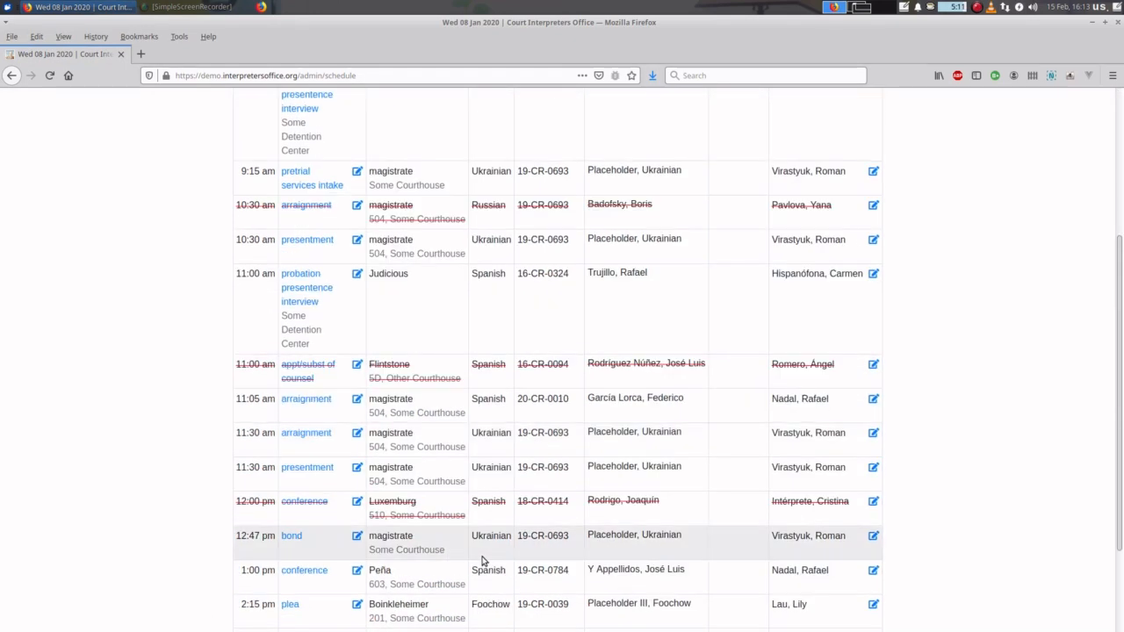
{"action": "scroll", "coordinate": [483, 558], "scroll_direction": "up", "scroll_amount": 5}
{"action": "left_click", "coordinate": [611, 176]}
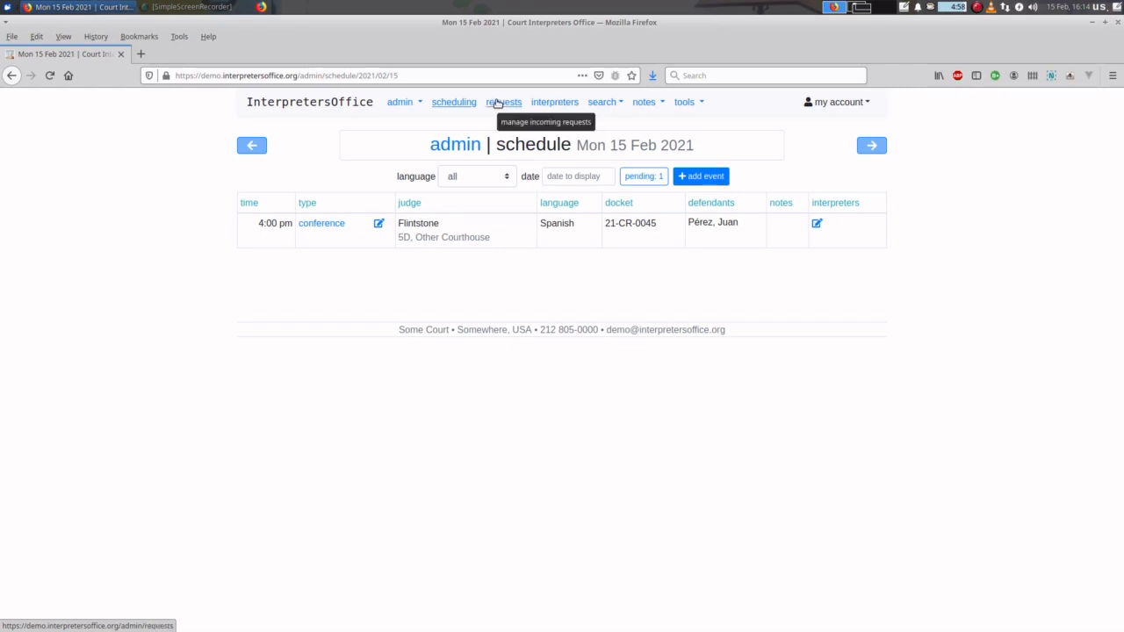
{"action": "left_click", "coordinate": [639, 178]}
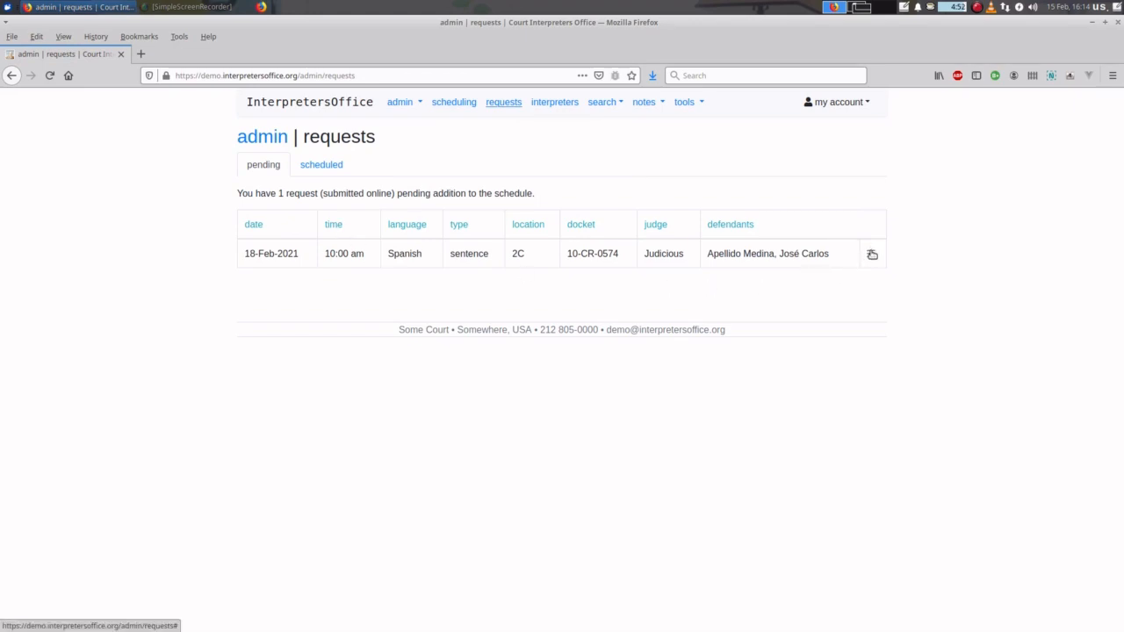
{"action": "left_click", "coordinate": [872, 253]}
{"action": "left_click", "coordinate": [840, 263]}
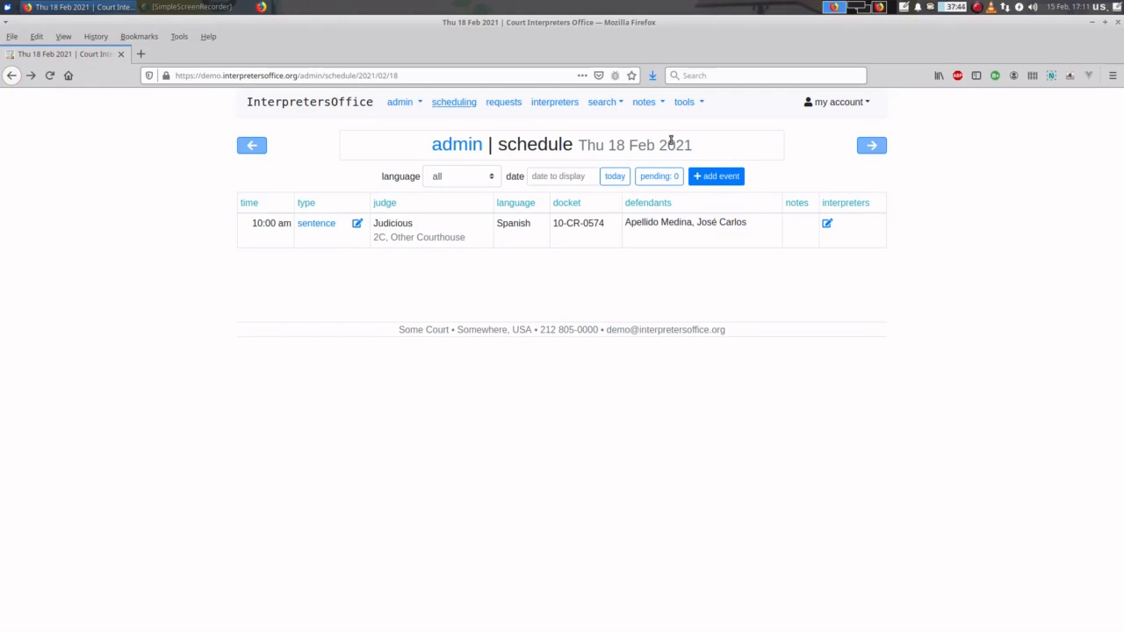
{"action": "left_click", "coordinate": [322, 227]}
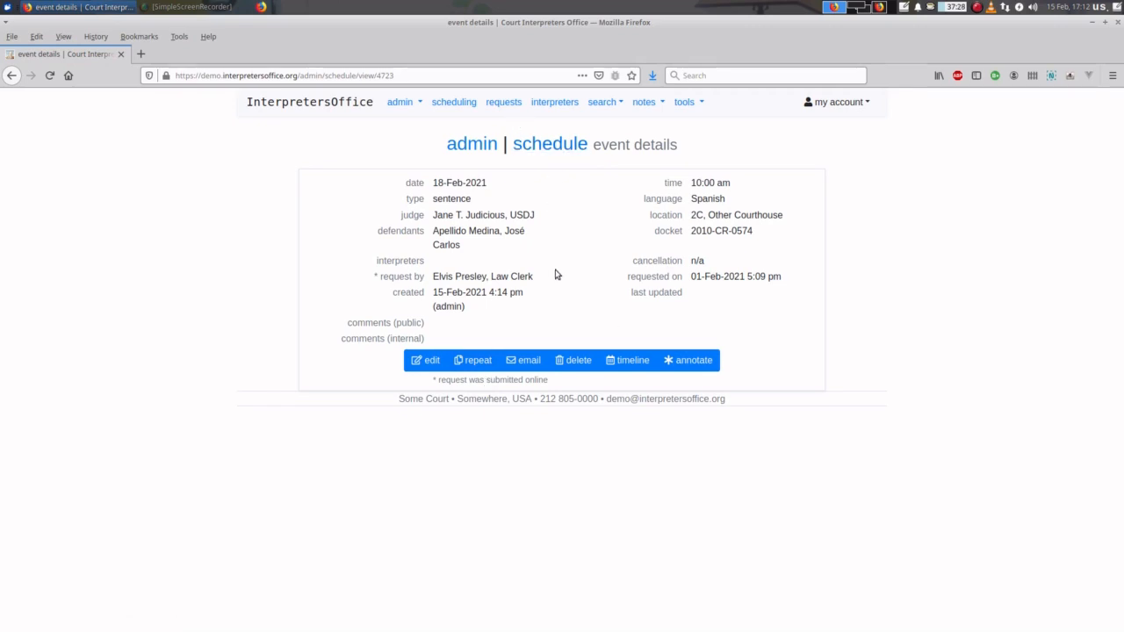
- Assign and save an interpreter on the 18-Feb-2021 Spanish sentence, then reopen the event details
{"action": "left_click", "coordinate": [544, 145]}
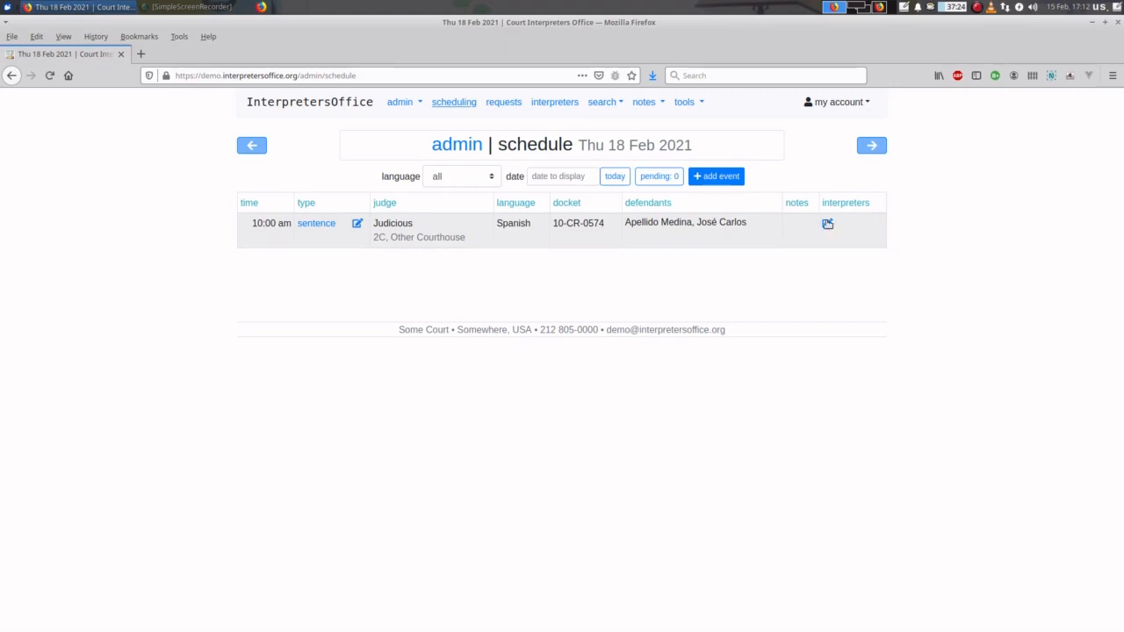
{"action": "left_click", "coordinate": [827, 224]}
{"action": "left_click", "coordinate": [762, 226]}
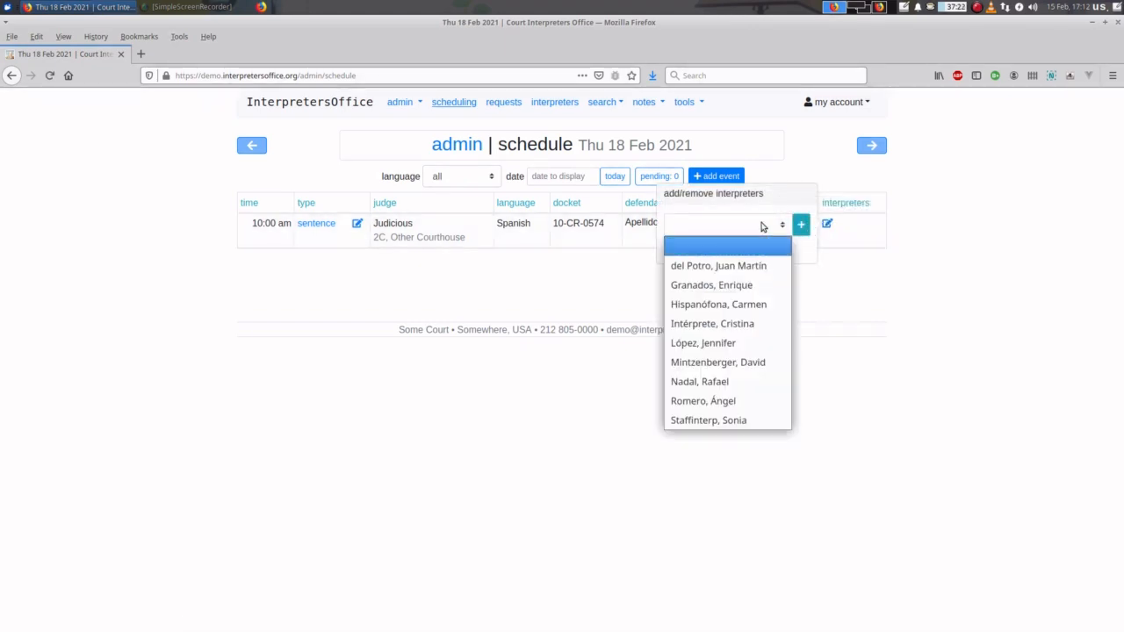
{"action": "left_click", "coordinate": [762, 227]}
{"action": "left_click", "coordinate": [761, 228]}
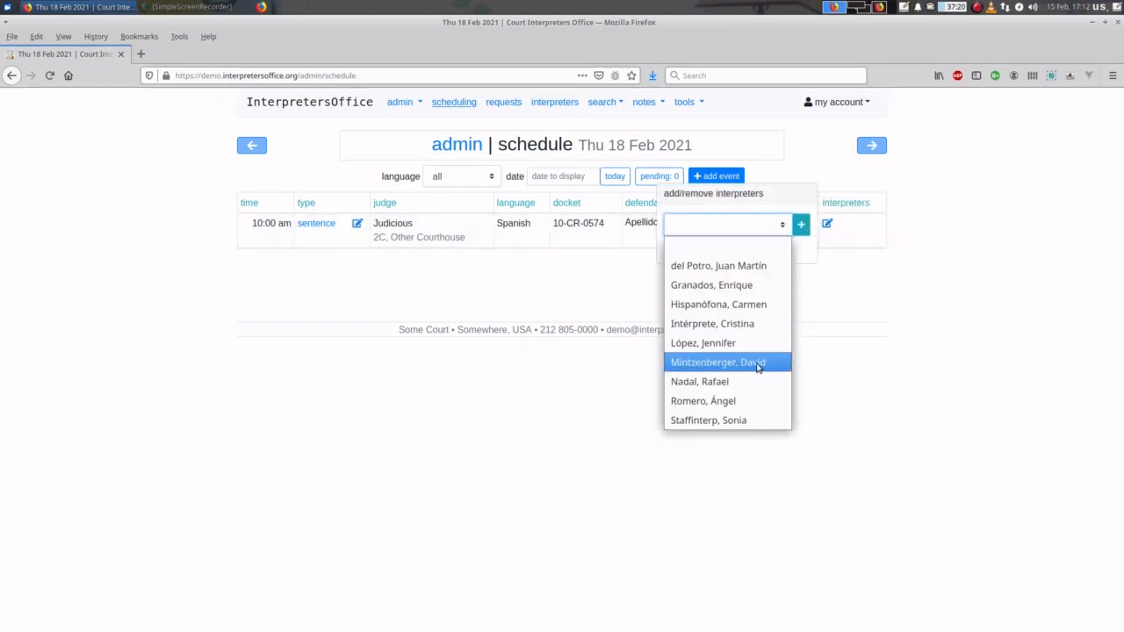
{"action": "left_click", "coordinate": [759, 363]}
{"action": "left_click", "coordinate": [801, 224]}
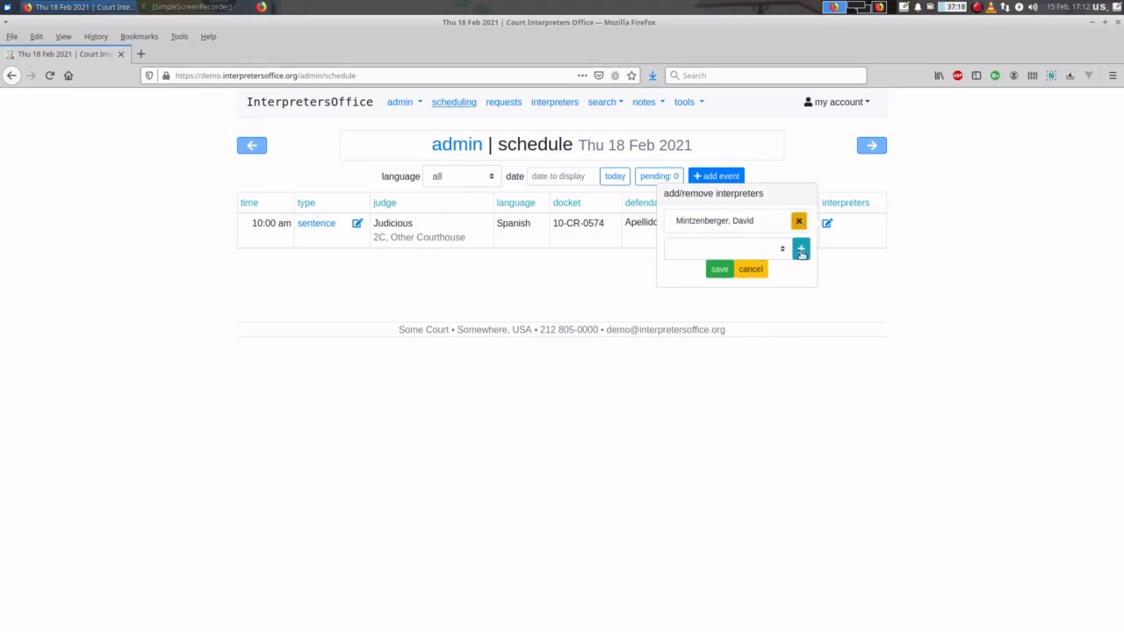
{"action": "left_click", "coordinate": [717, 270]}
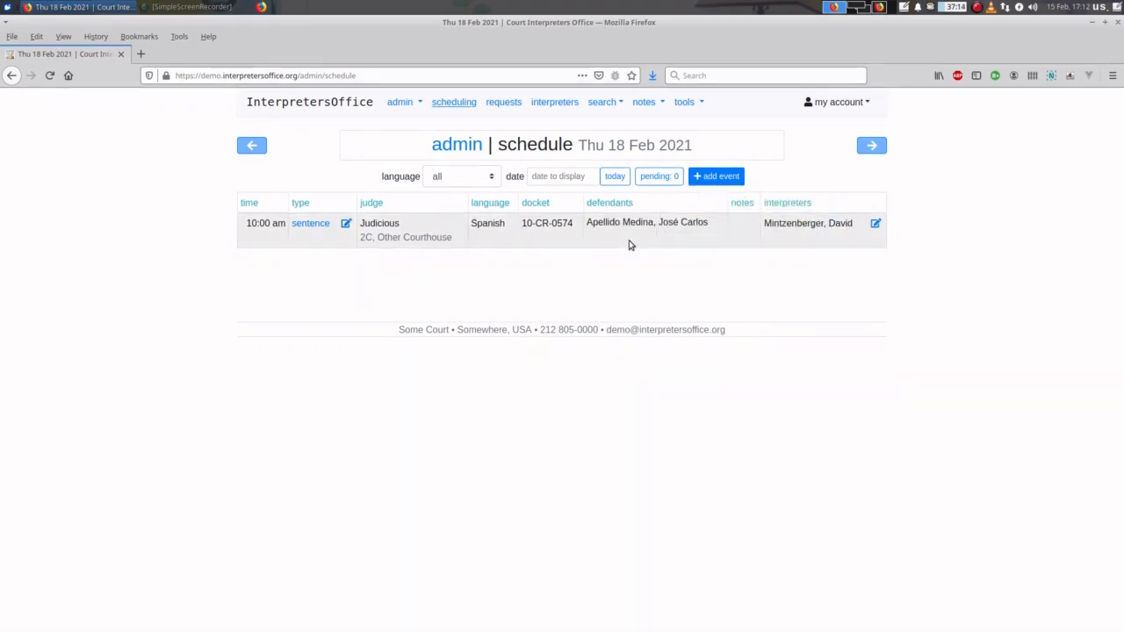
{"action": "left_click", "coordinate": [310, 225]}
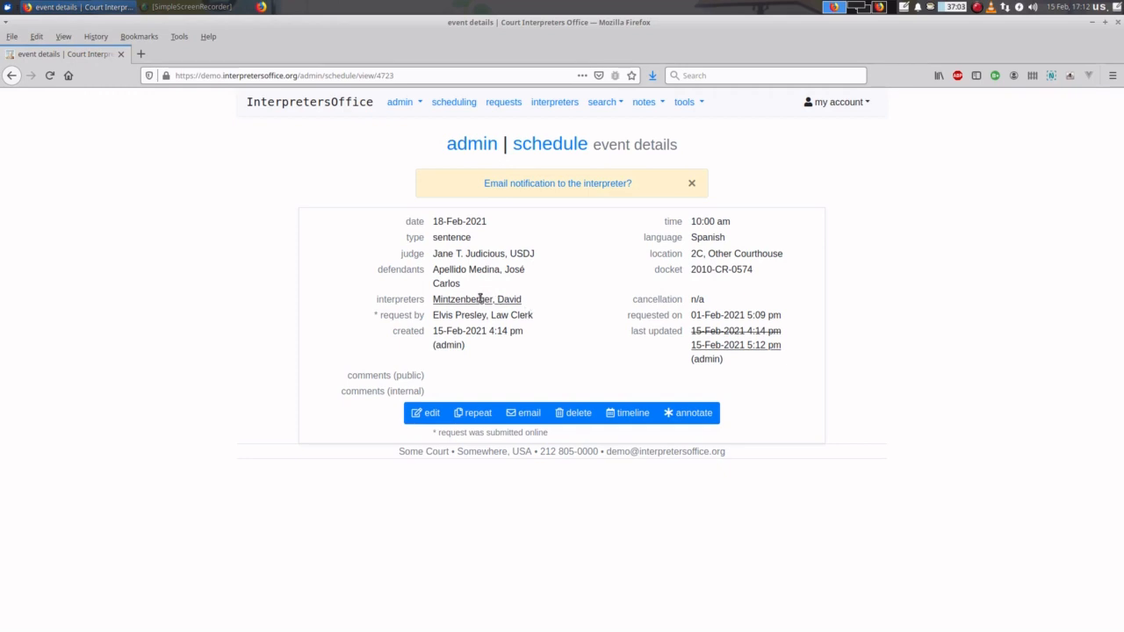
- Send the assignment email to the interpreter and return to the Thu 18 Feb 2021 schedule
{"action": "left_click", "coordinate": [563, 184]}
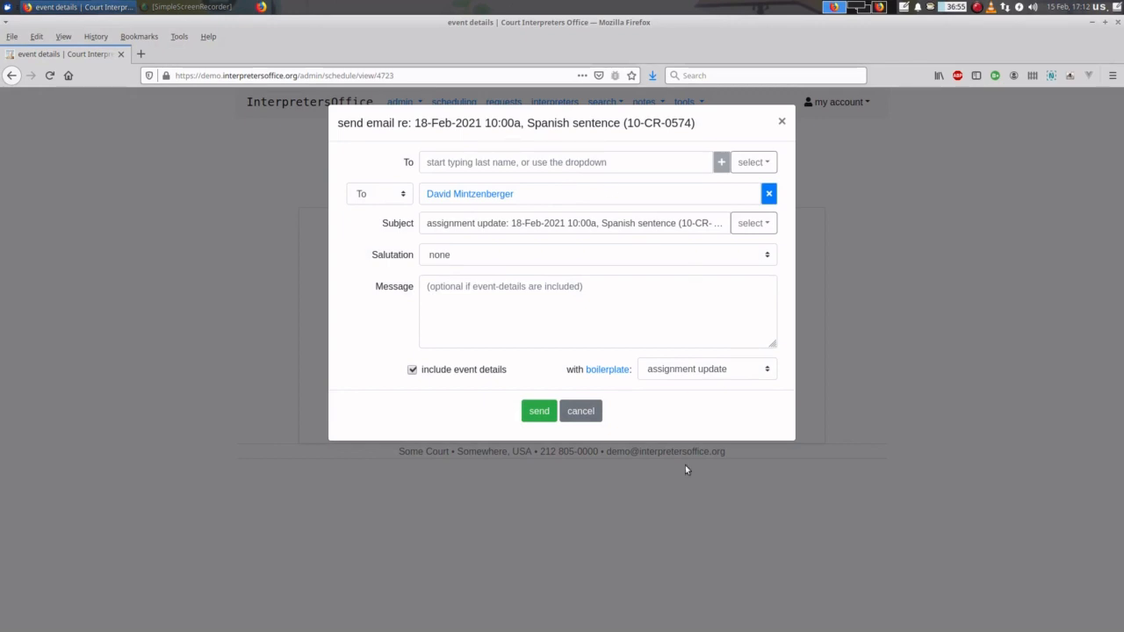
{"action": "left_click", "coordinate": [540, 412]}
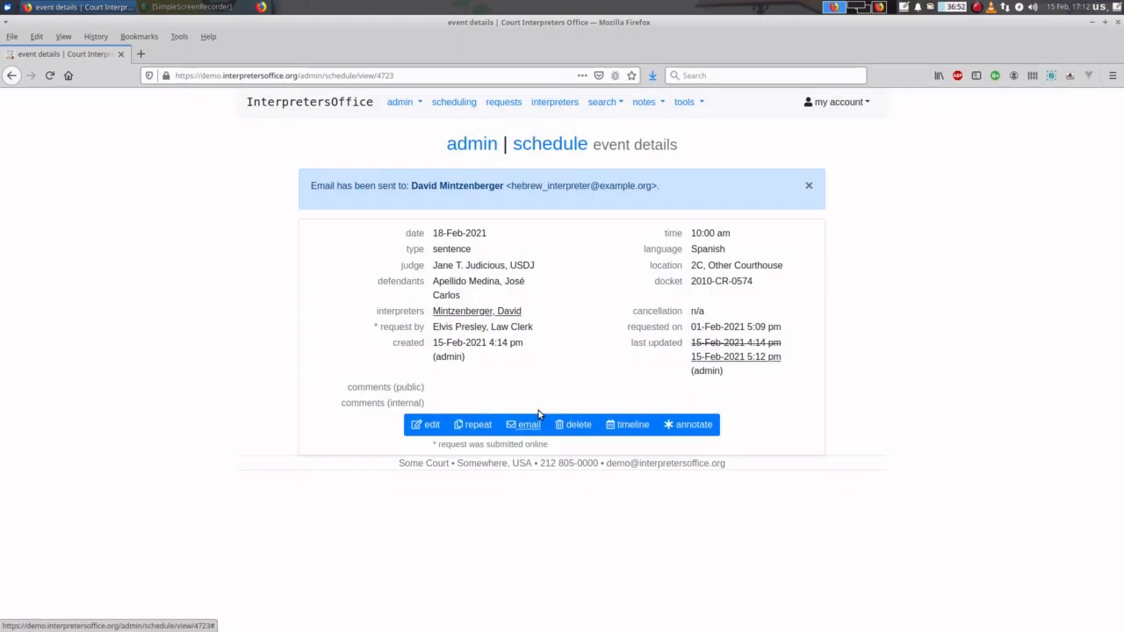
{"action": "left_click", "coordinate": [558, 146]}
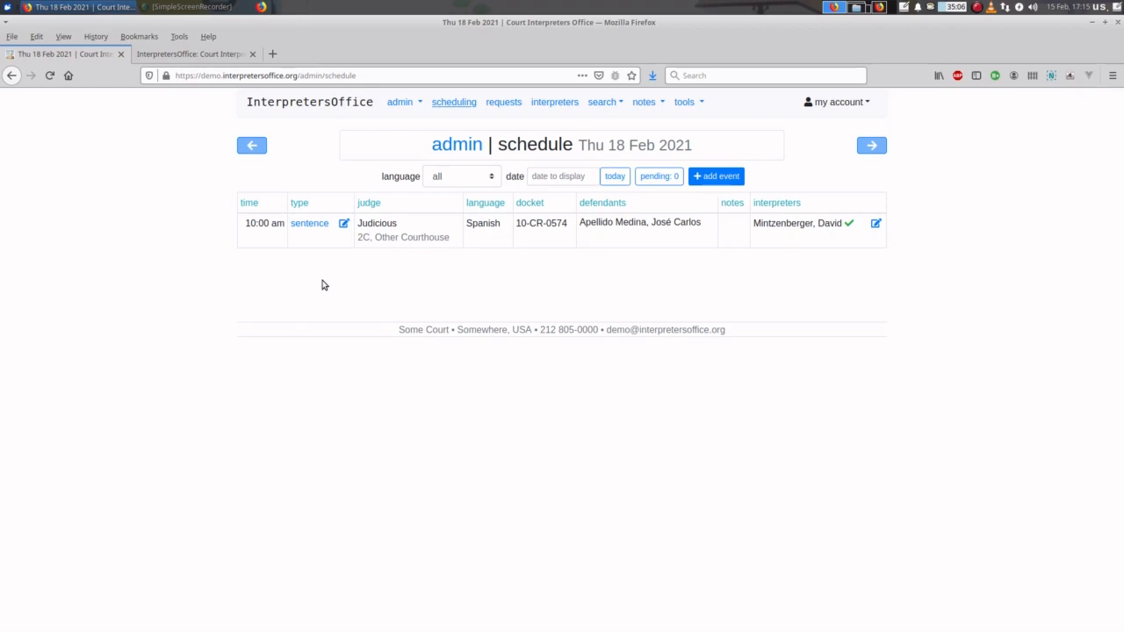
- Switch to the browser tab showing the InterpretersOffice v1.3.11 presentation slide
{"action": "left_click", "coordinate": [232, 58]}
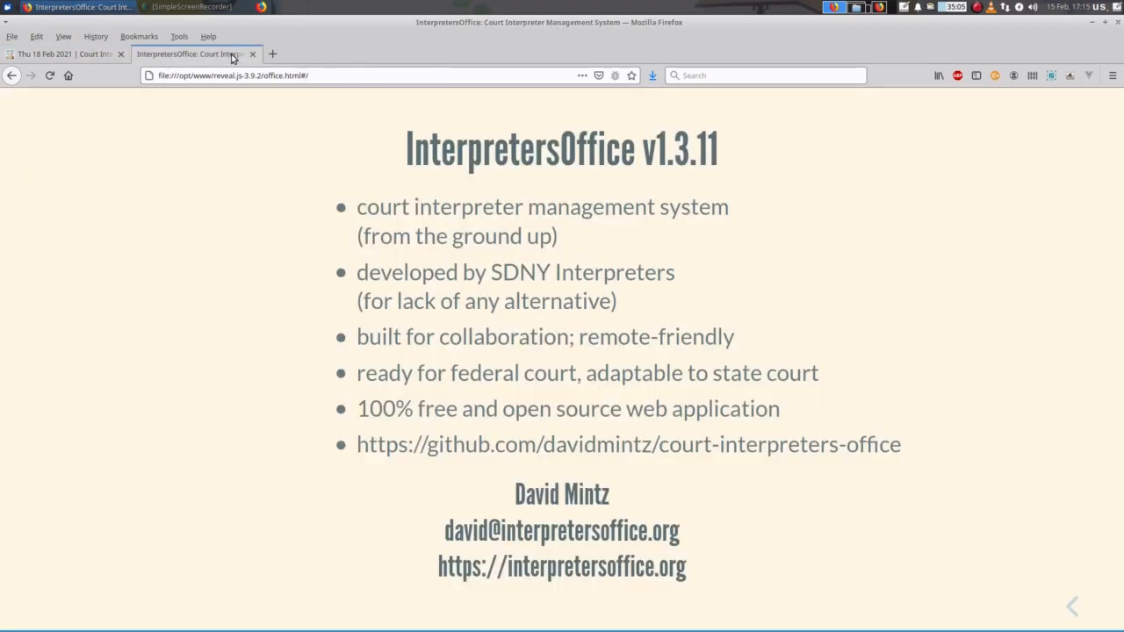